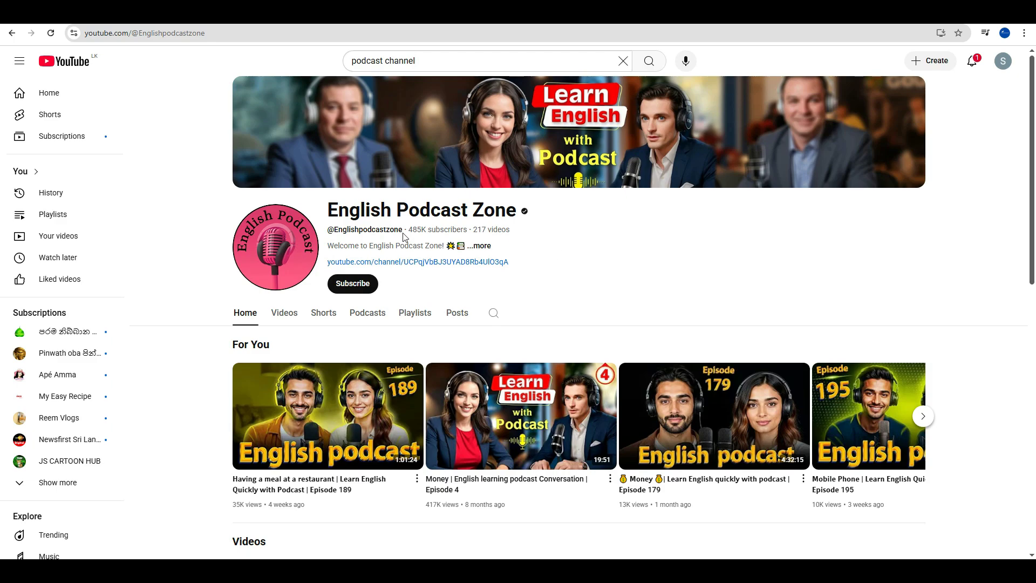
Sort the English Podcast Zone channel's videos by popularity and play the opening of the Business Episode 2 video, pausing after a few seconds
click(284, 319)
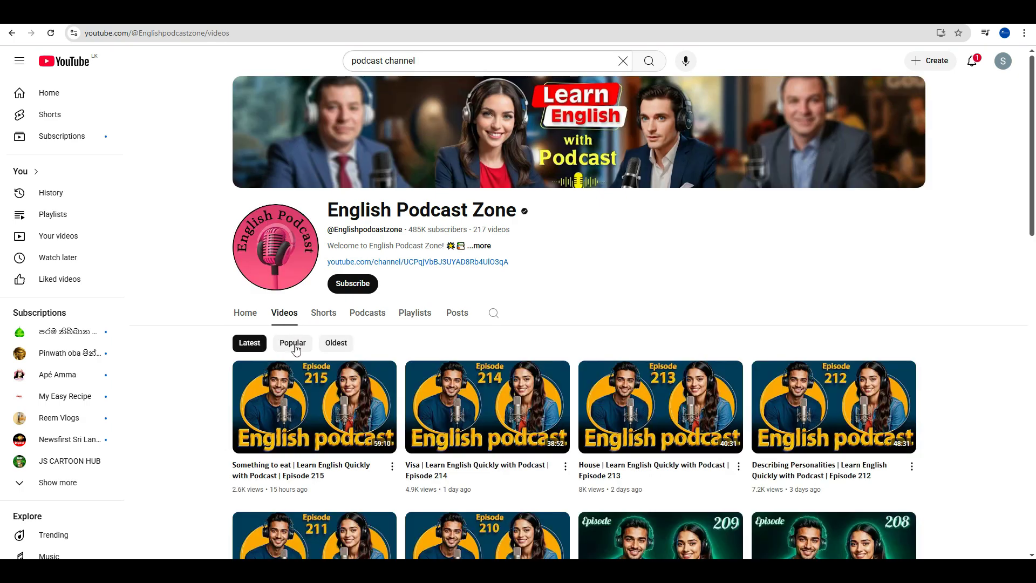
click(295, 345)
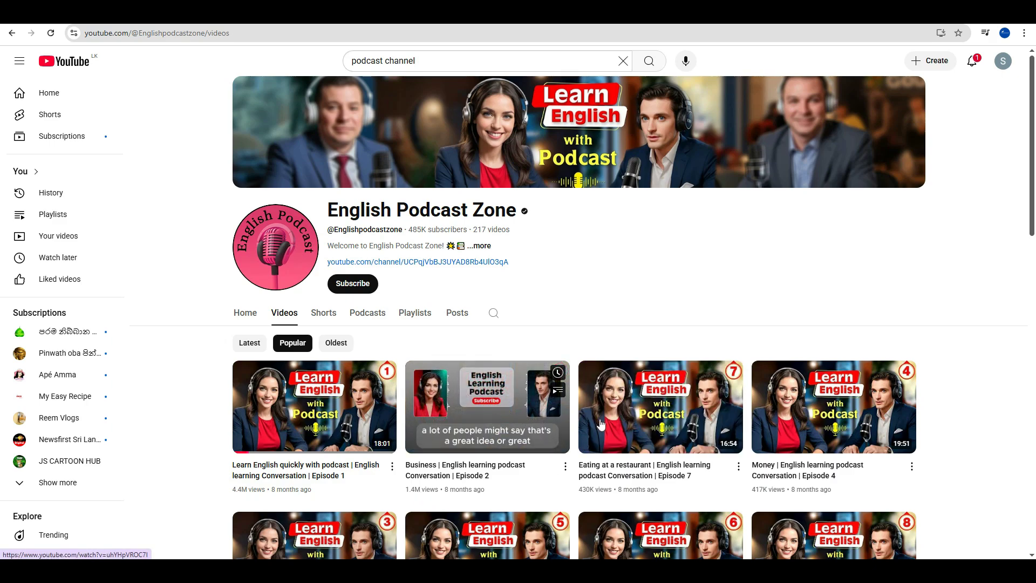
click(425, 407)
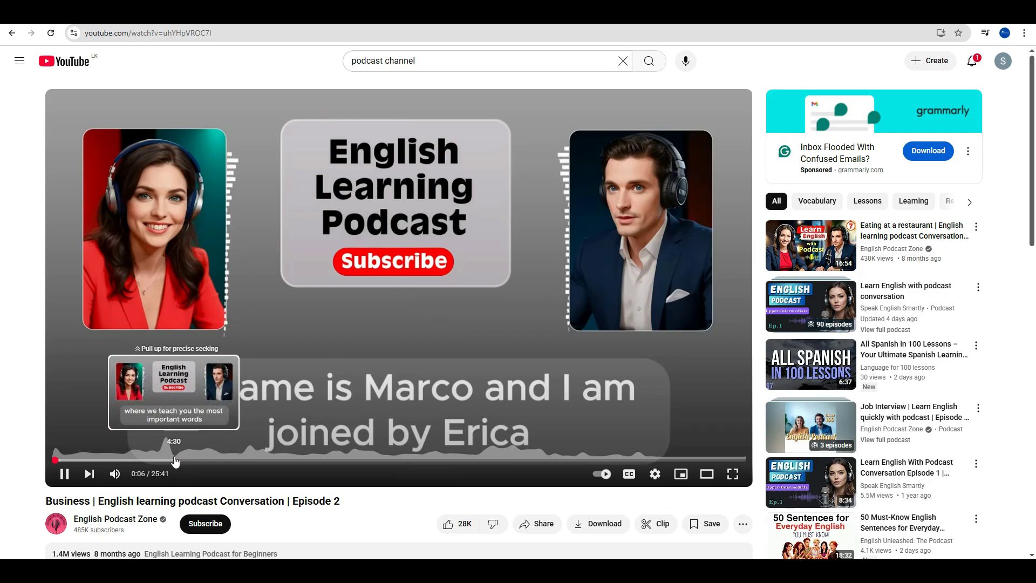
click(65, 475)
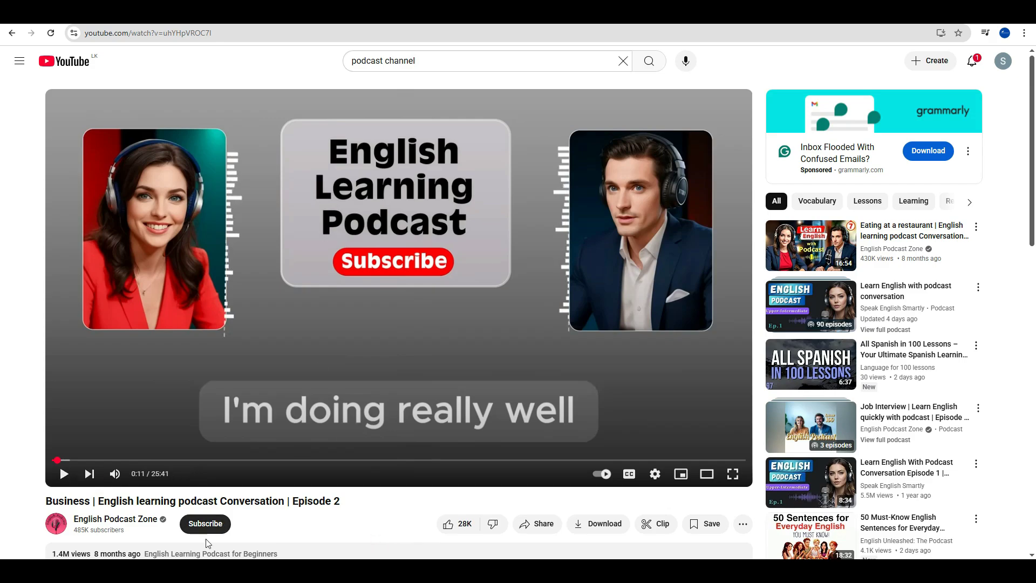
Return to the channel's video list, open the "Something to eat" Episode 215 video and pause it
click(12, 33)
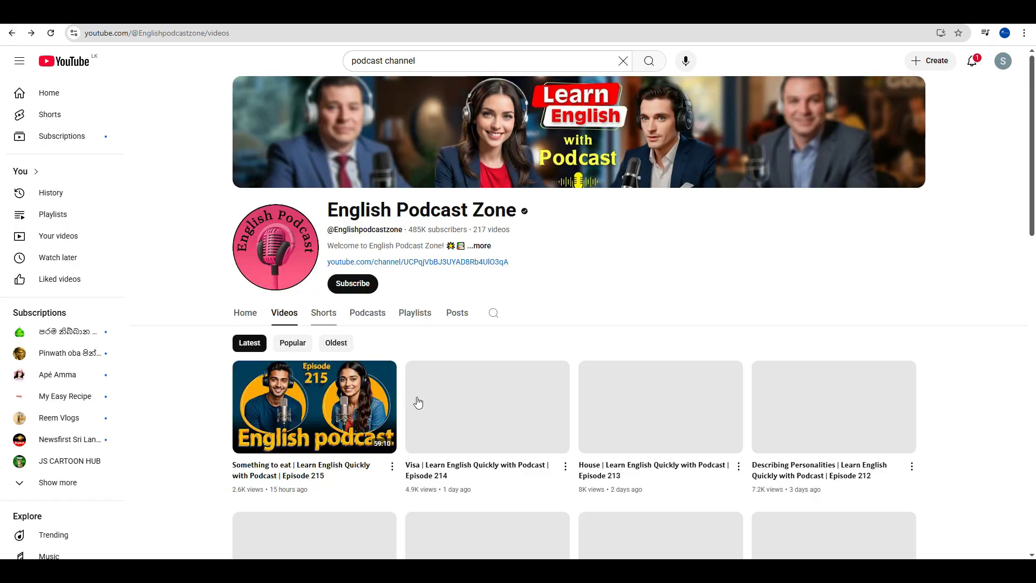
click(335, 410)
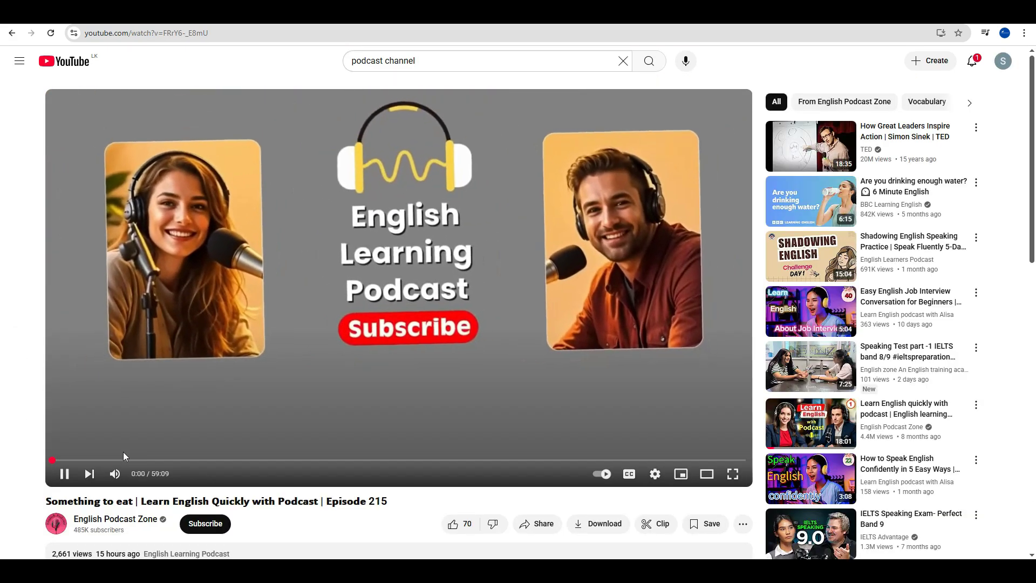
click(64, 475)
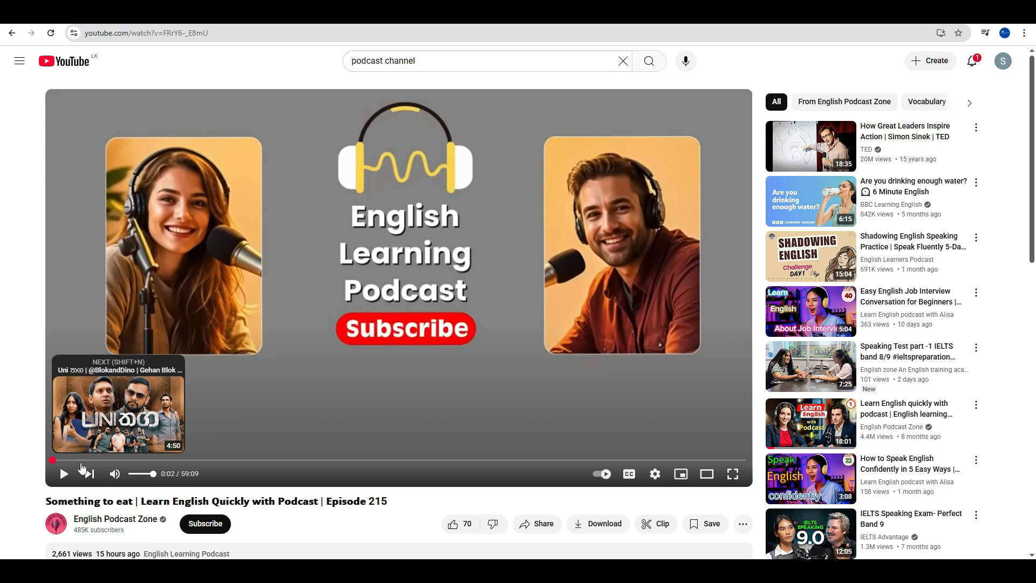
Sample the Episode 215 video at about 5, 16 and 15 minutes, leaving it paused after the last excerpt
click(64, 475)
click(115, 460)
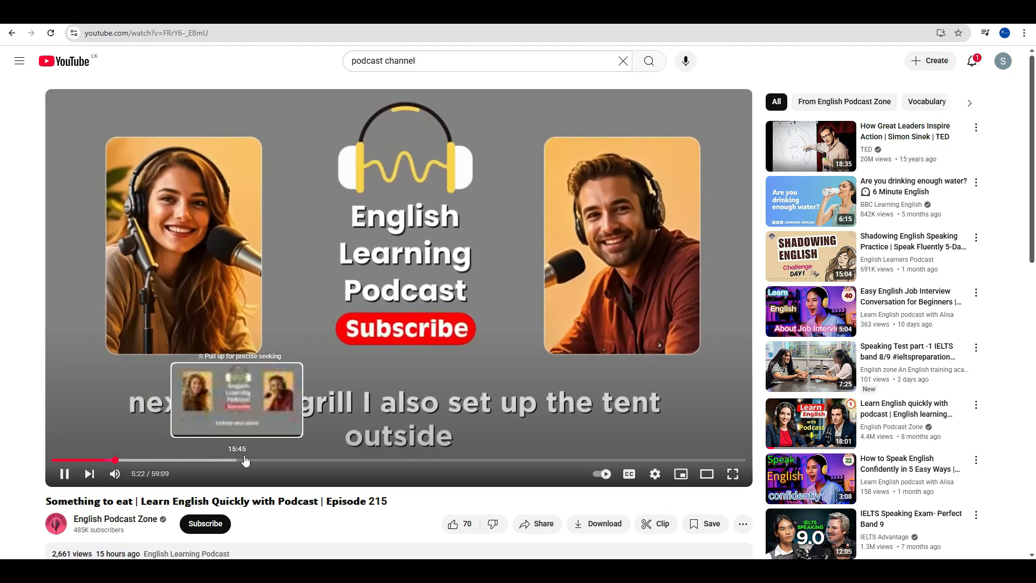
click(244, 460)
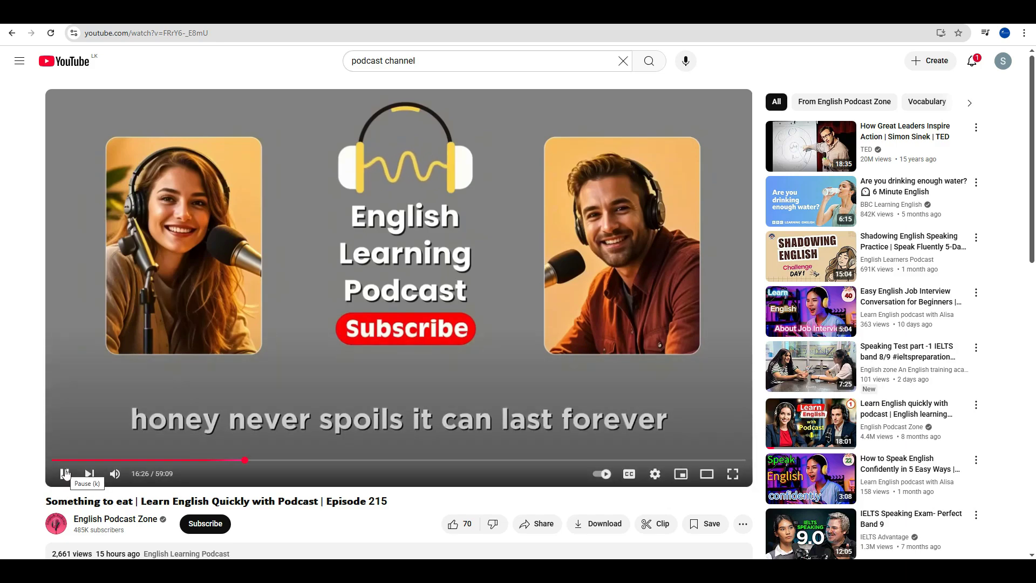
click(65, 473)
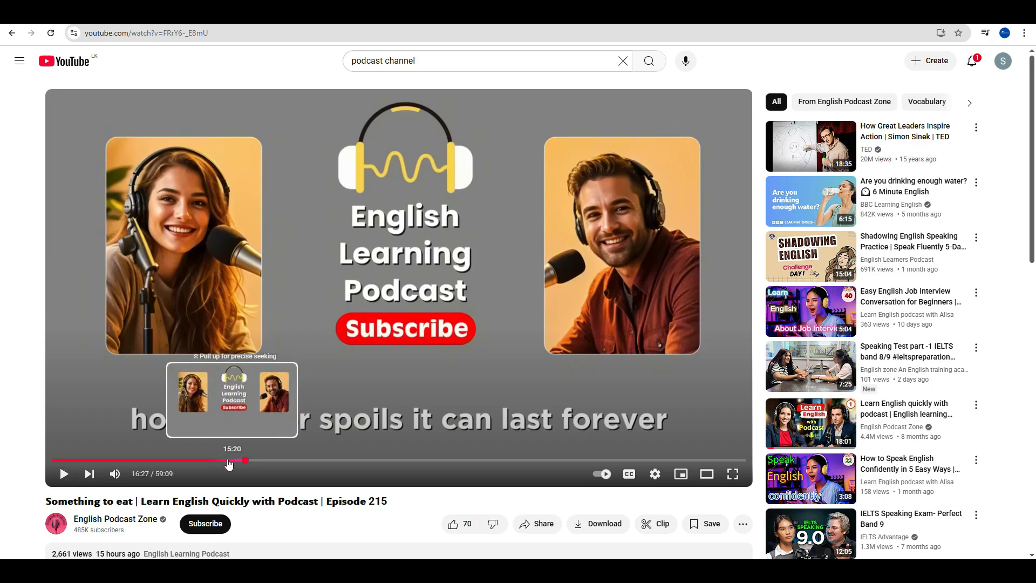
click(226, 460)
click(63, 474)
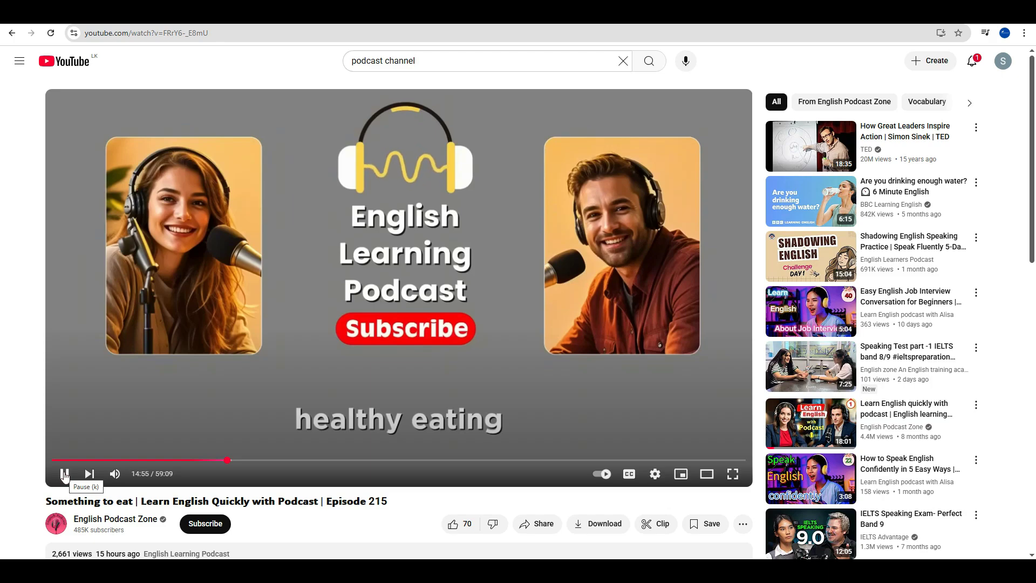
click(64, 474)
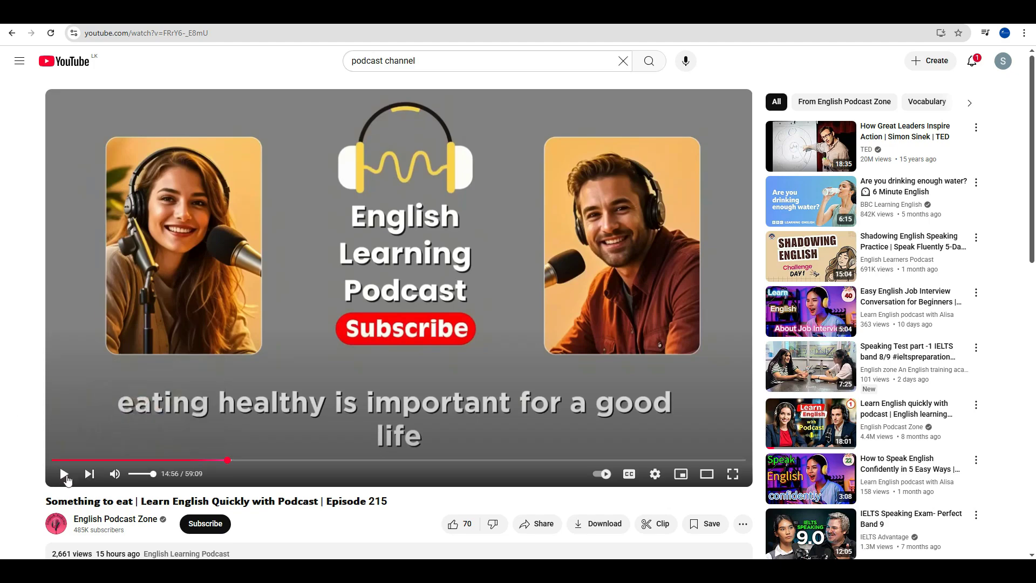
Check the Episode 215 video's description area, and open the English Podcast Zone channel page to browse its home sections
scroll(1032, 190, down, 2)
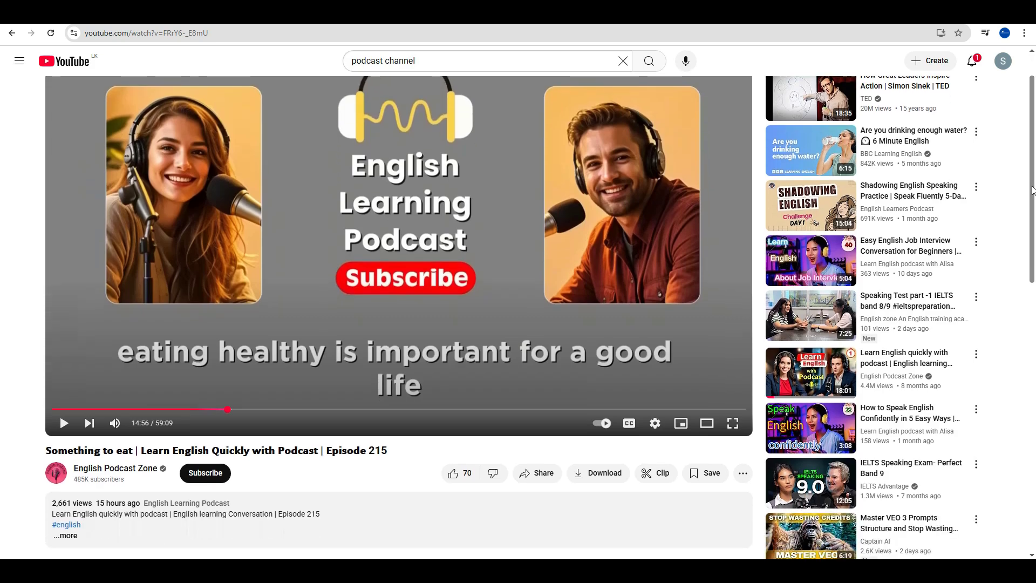
scroll(1033, 190, down, 1)
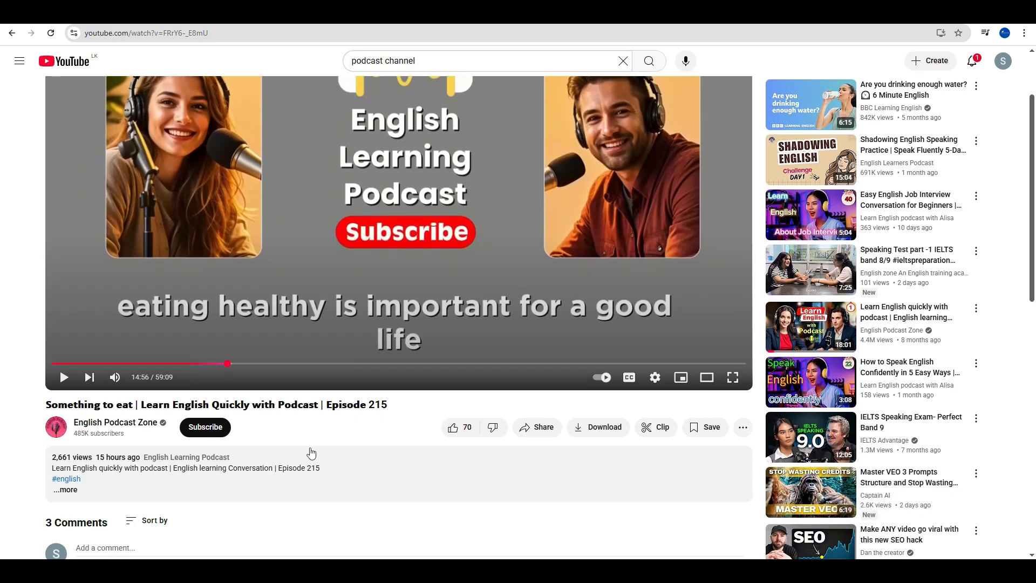
click(115, 424)
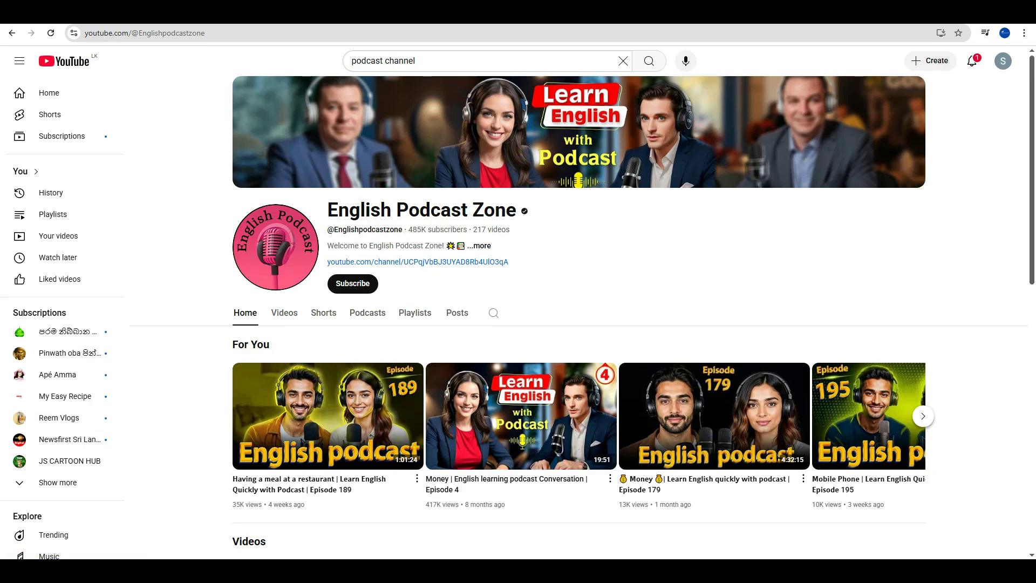
drag(1030, 123, 1026, 231)
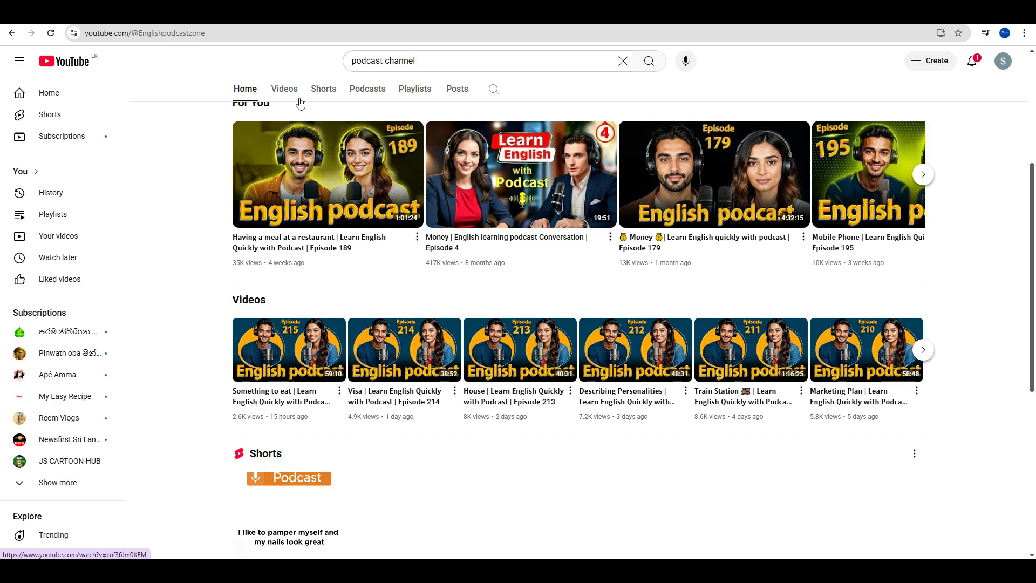
Search YouTube for "slas exam sinhala" and look through the resulting exam videos
click(445, 65)
key(ctrl+a)
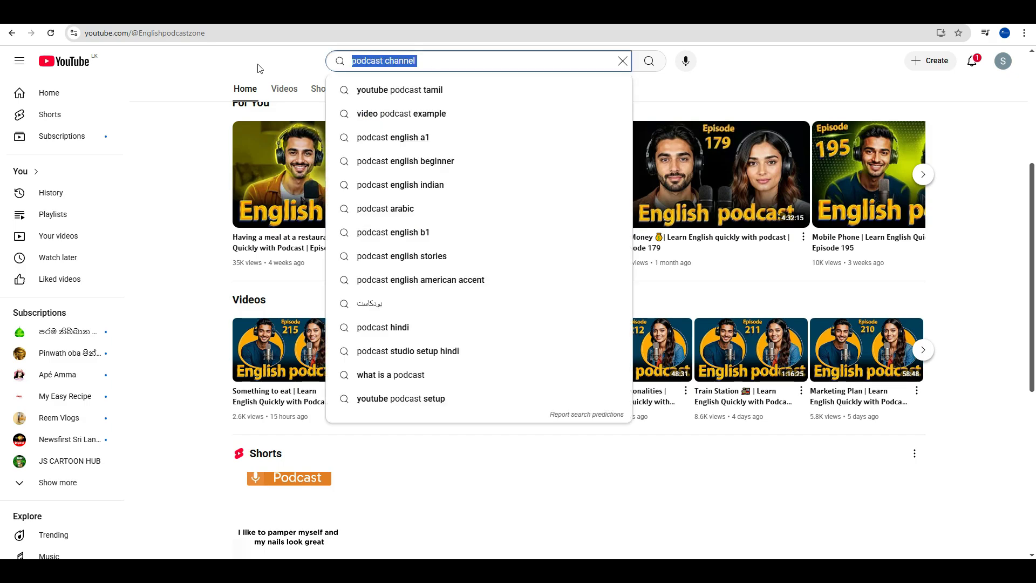
text(sl)
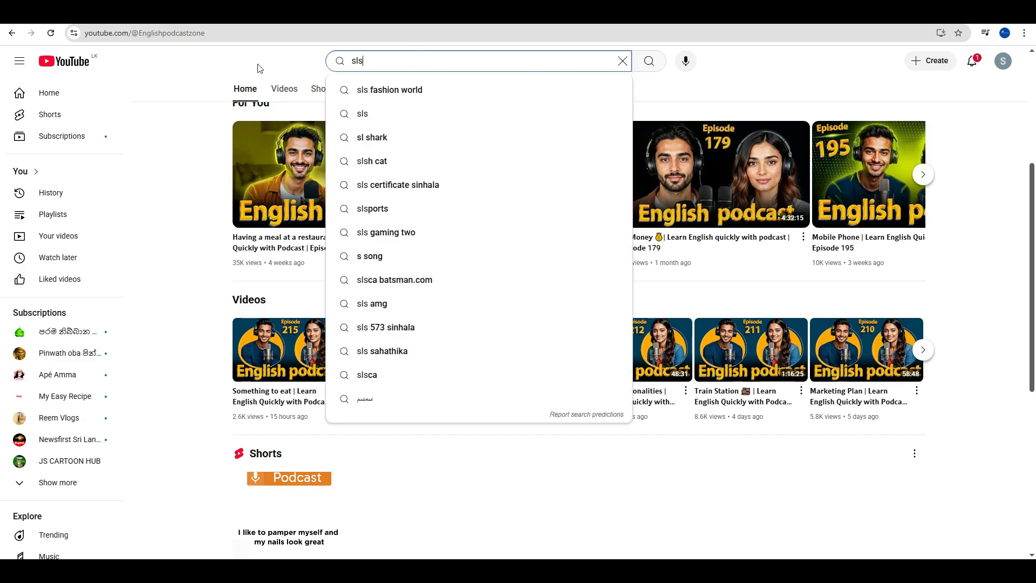
text(as e)
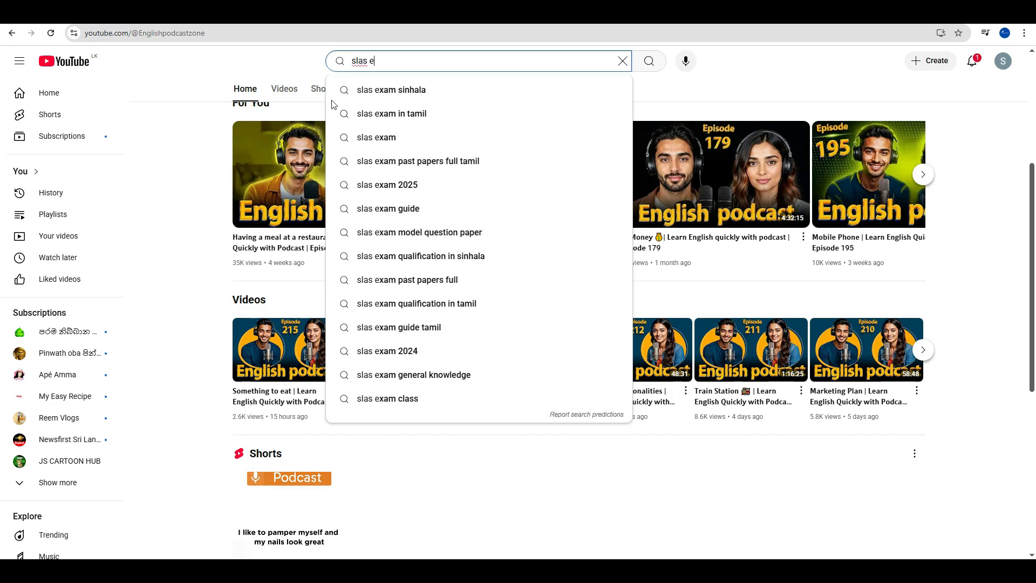
click(353, 93)
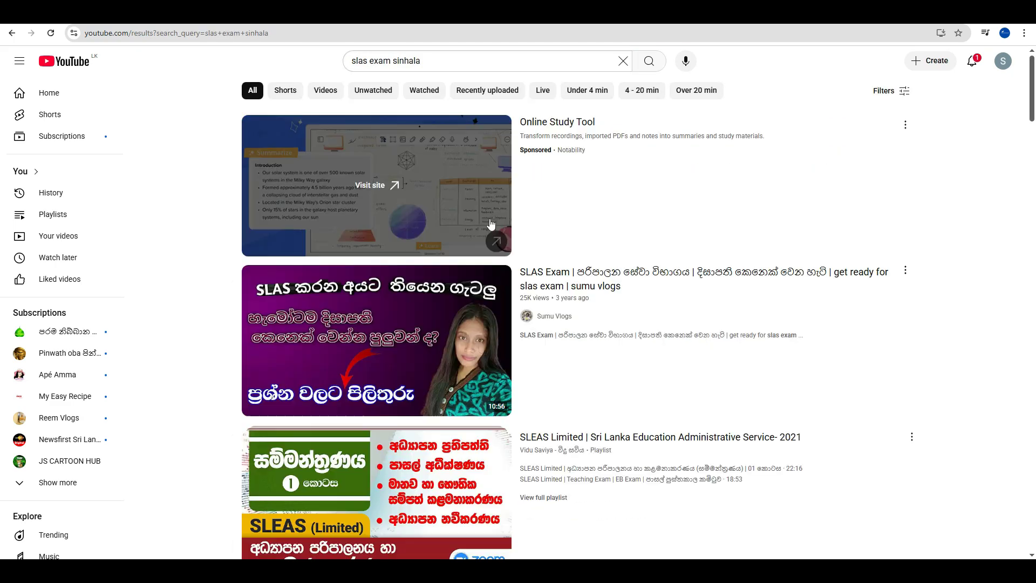
mouse_move(439, 378)
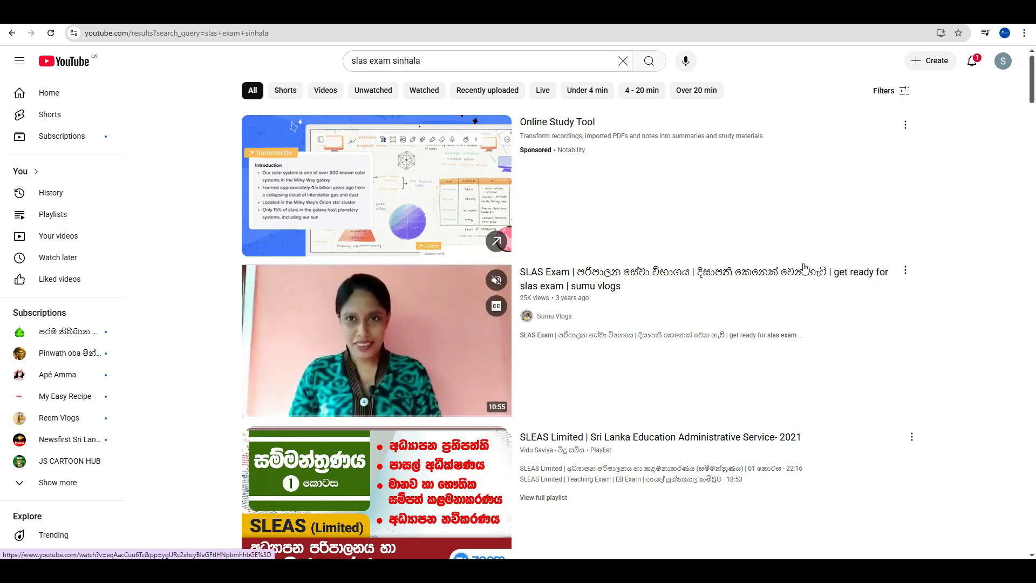
drag(1033, 85, 1030, 115)
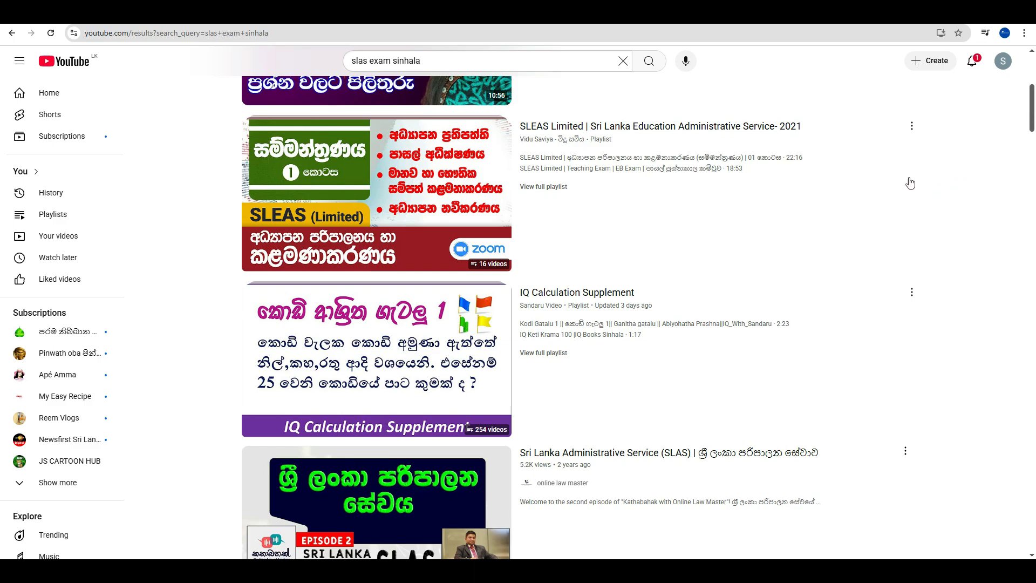
drag(1033, 115, 1033, 143)
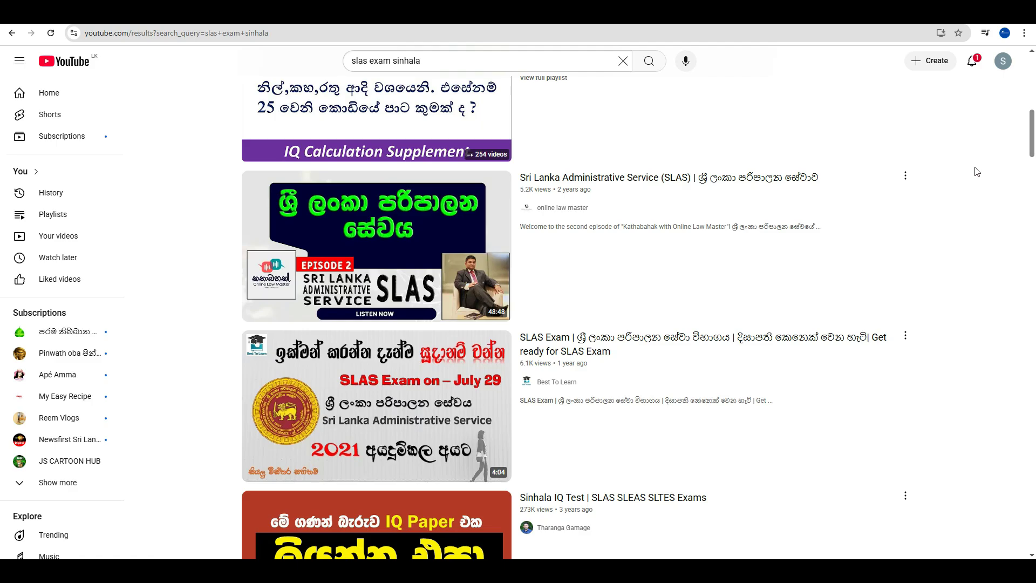
drag(1033, 136, 1011, 209)
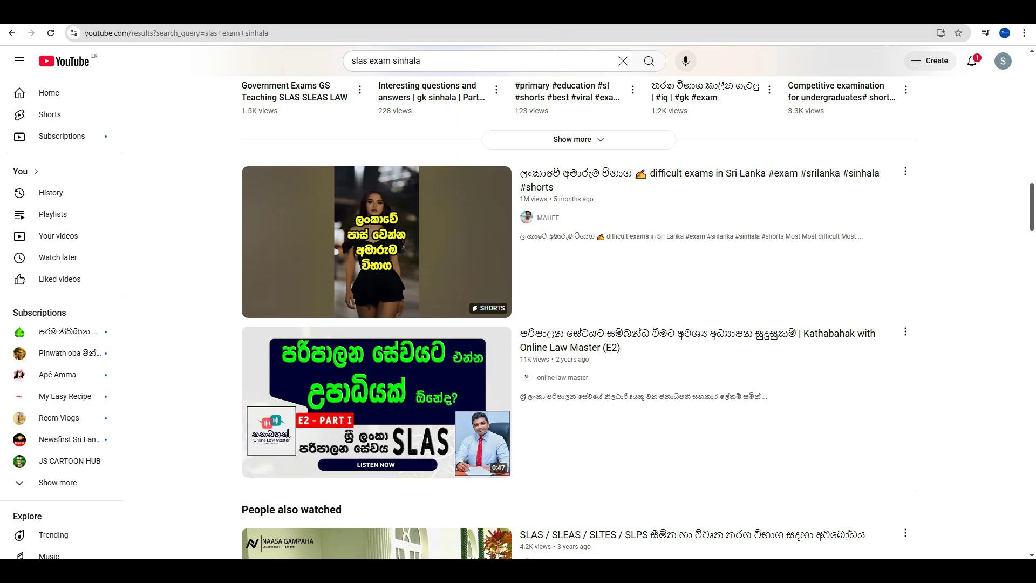
Switch to the NotebookLM site, start NotebookLM and open the "Iran and Israel: A Current Conflict Status" notebook
click(232, 13)
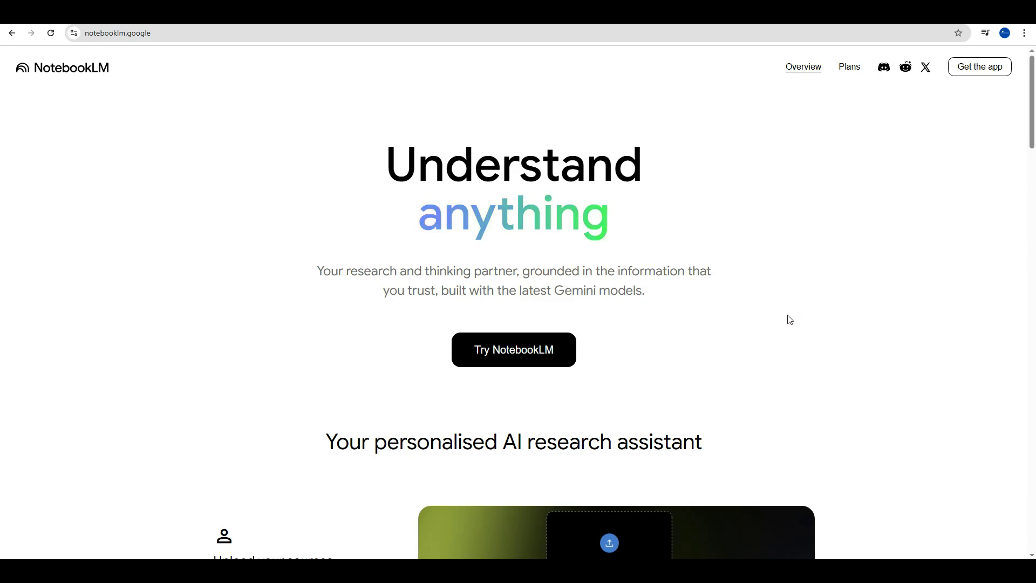
click(514, 359)
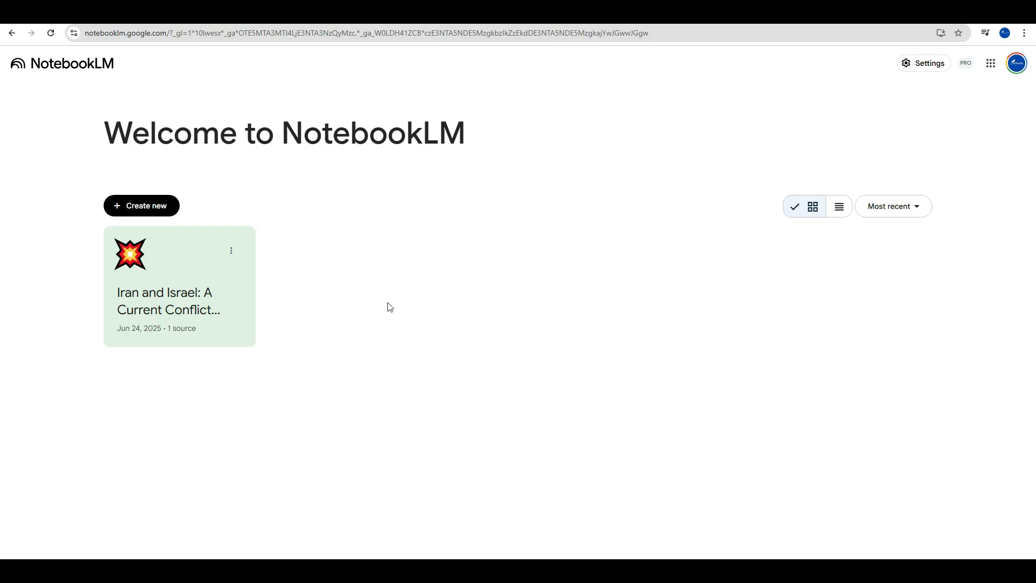
click(197, 308)
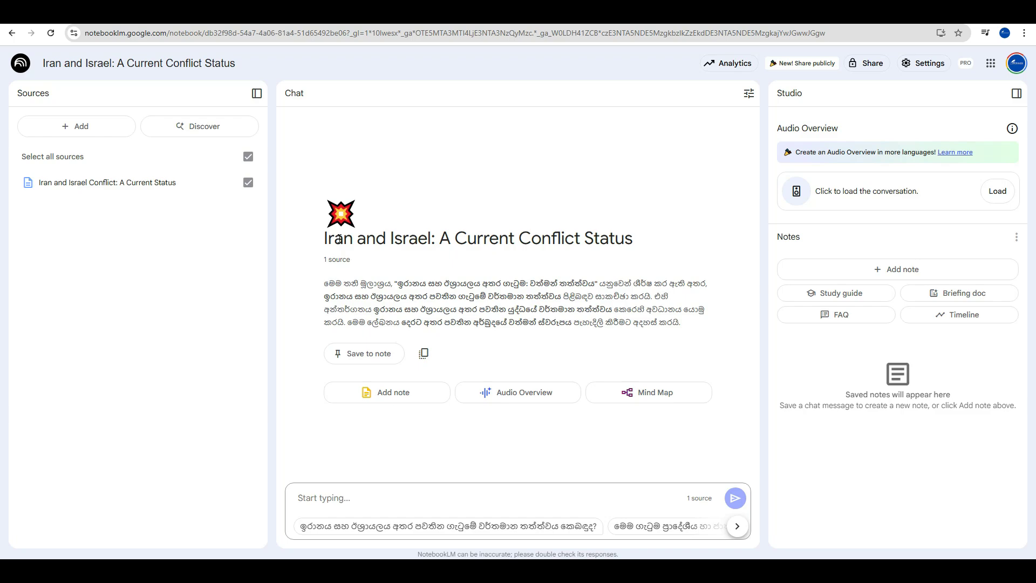
Load the notebook's Audio Overview conversation and play its first few seconds, leaving it paused
click(1008, 199)
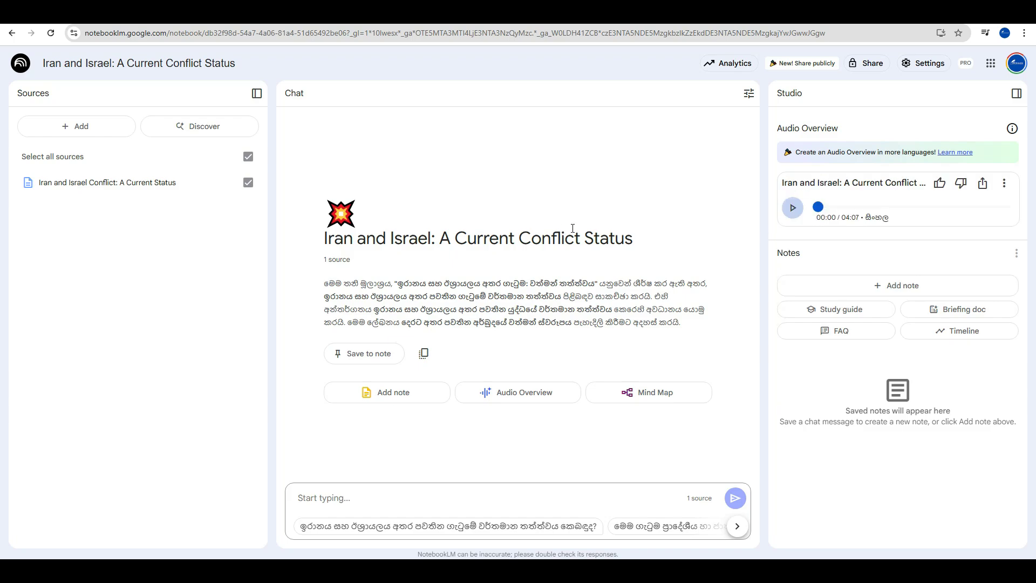
click(791, 209)
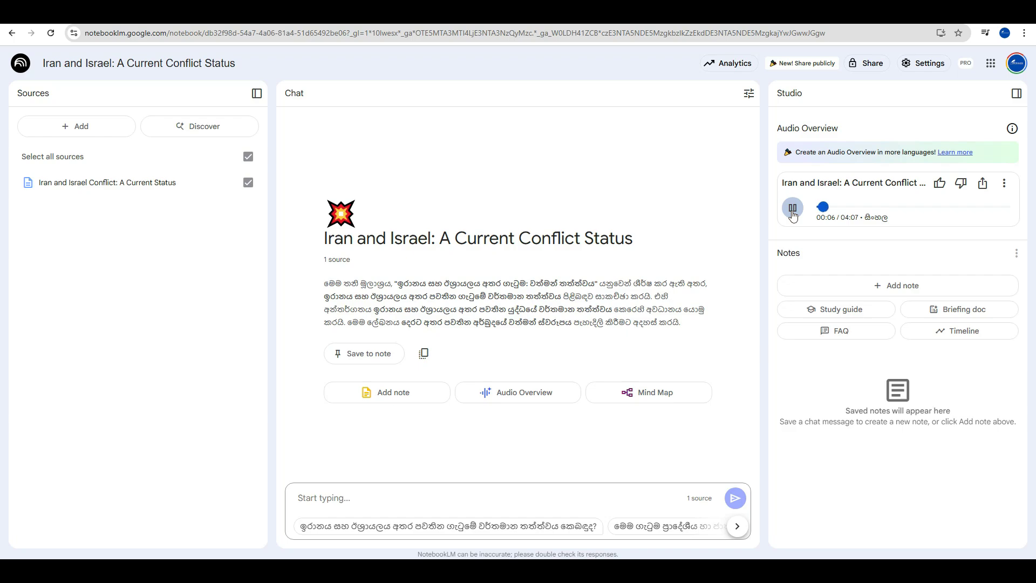
click(792, 210)
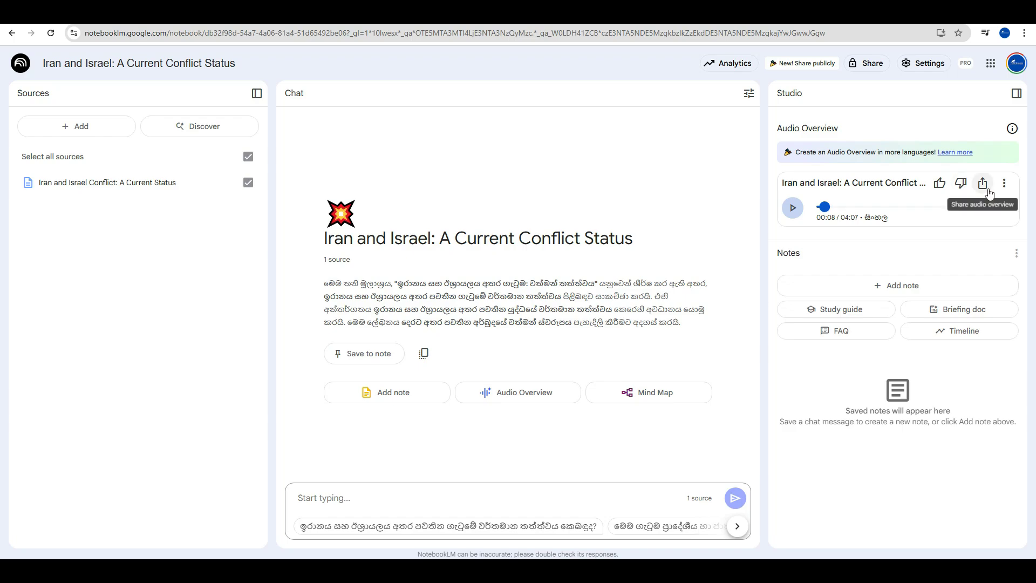
View the options for adding sources to the notebook without adding one
click(66, 130)
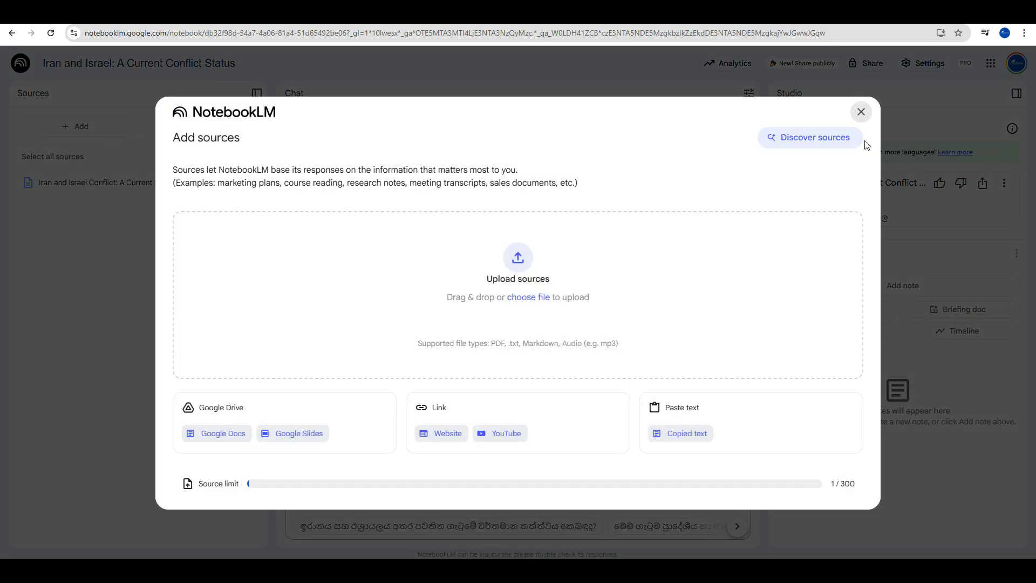
click(861, 112)
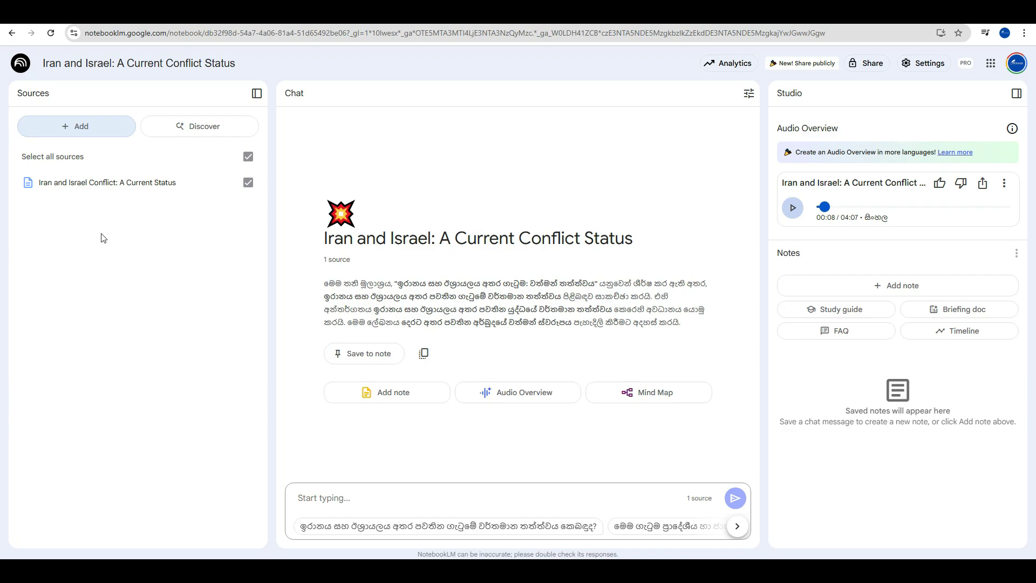
click(67, 135)
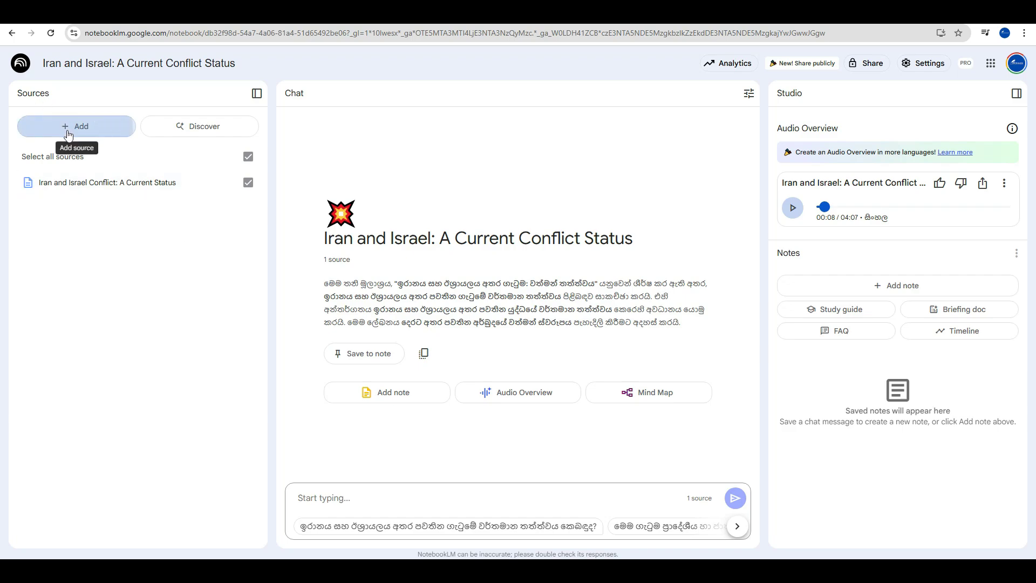
click(86, 197)
Deselect the source "Iran and Israel Conflict: A Current Status" and remove it from the notebook
click(250, 183)
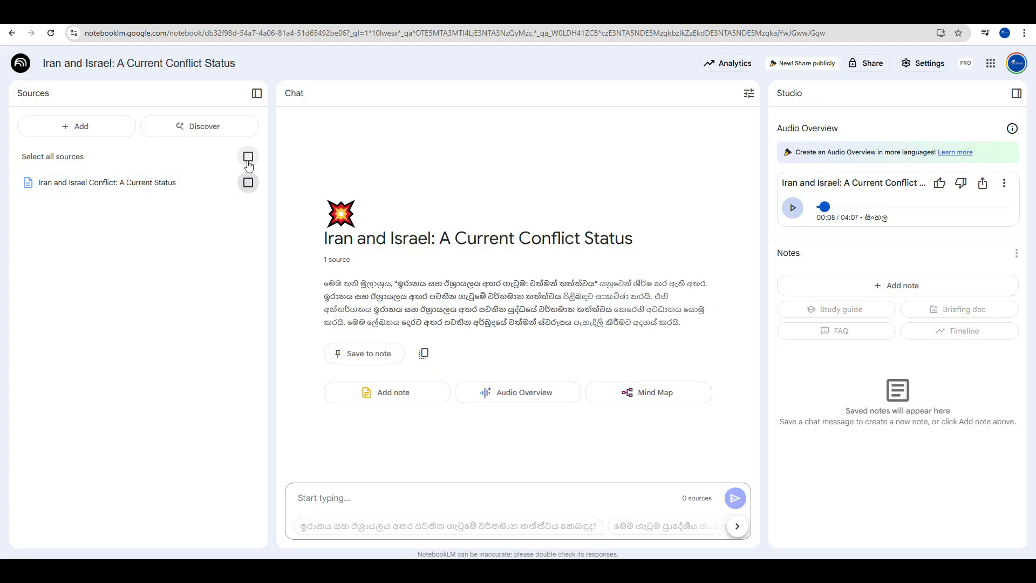
click(28, 190)
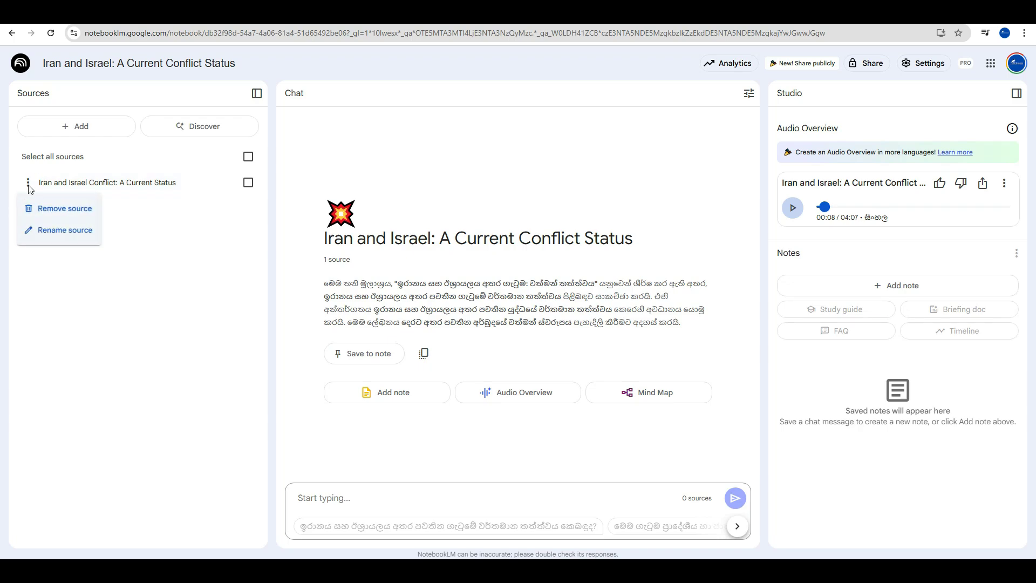
click(32, 226)
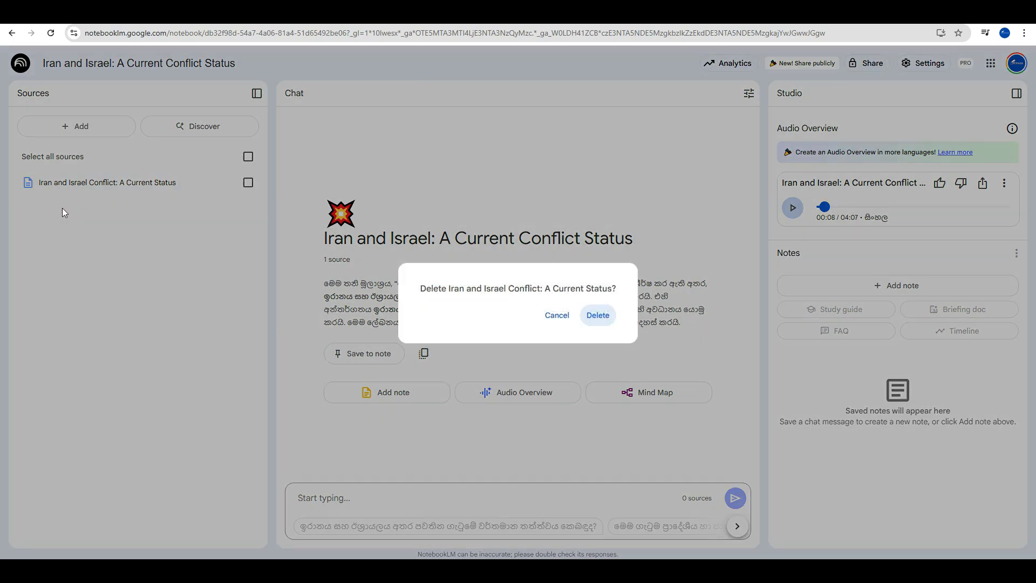
click(592, 317)
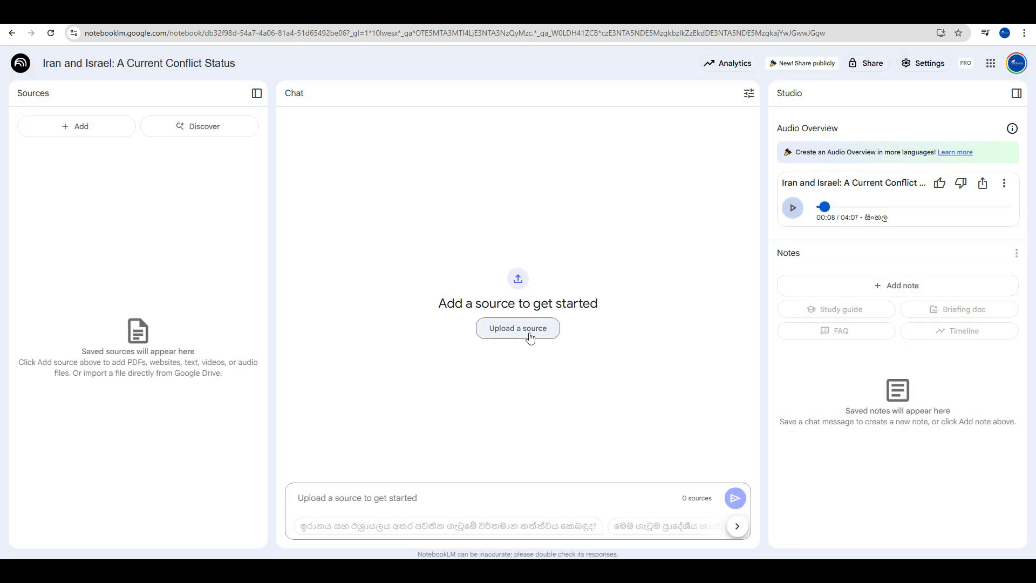
Start a new copied-text source and enter the topic "නූතන පරම්පරාව සහ ජංගම දුරකථන භාවිතයේ හොඳ නරක"
click(512, 332)
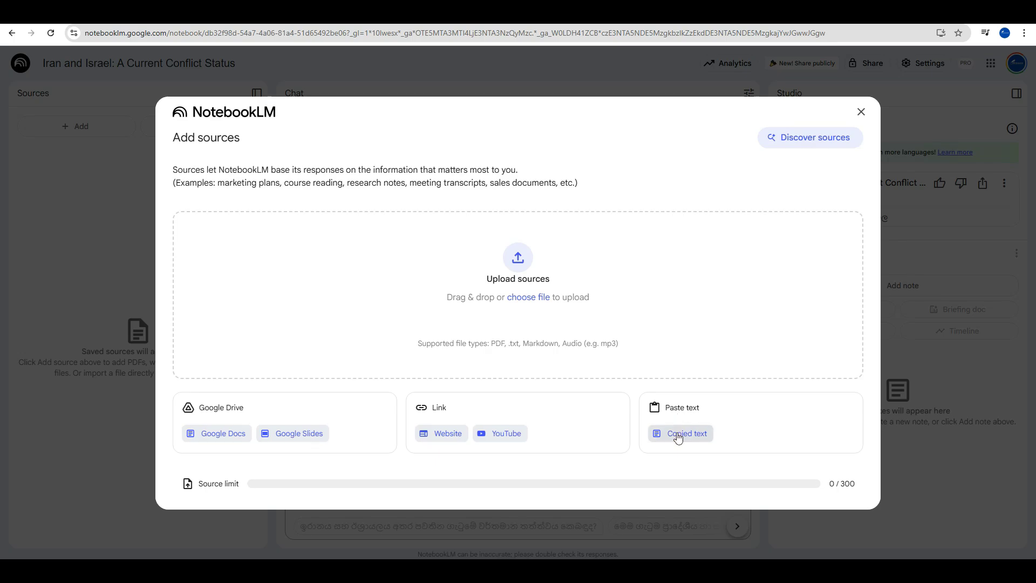
click(679, 436)
click(265, 272)
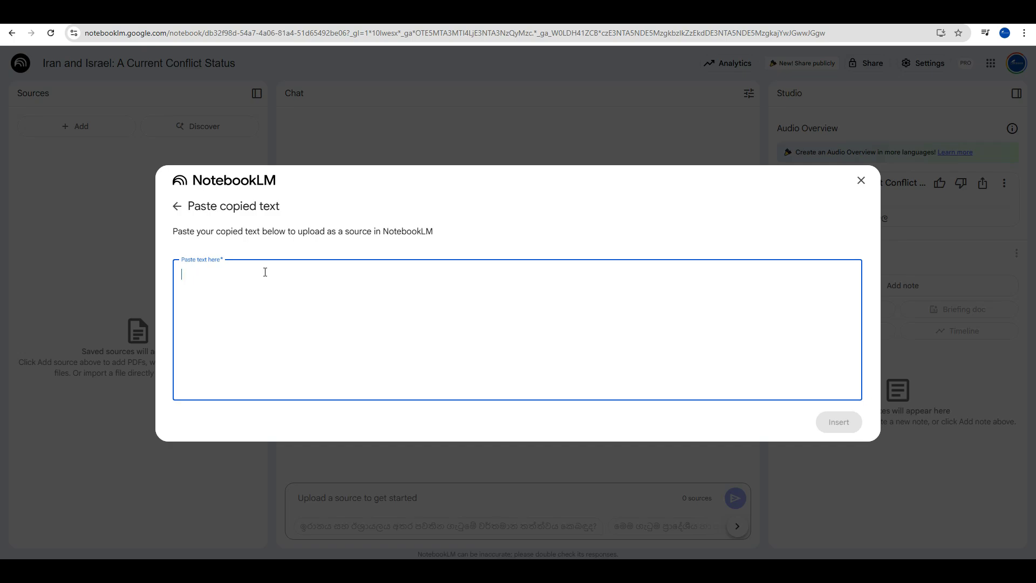
text(හද)
key(BackSpace)
key(BackSpace)
text(නැ)
key(BackSpace)
text(ැ)
key(BackSpace)
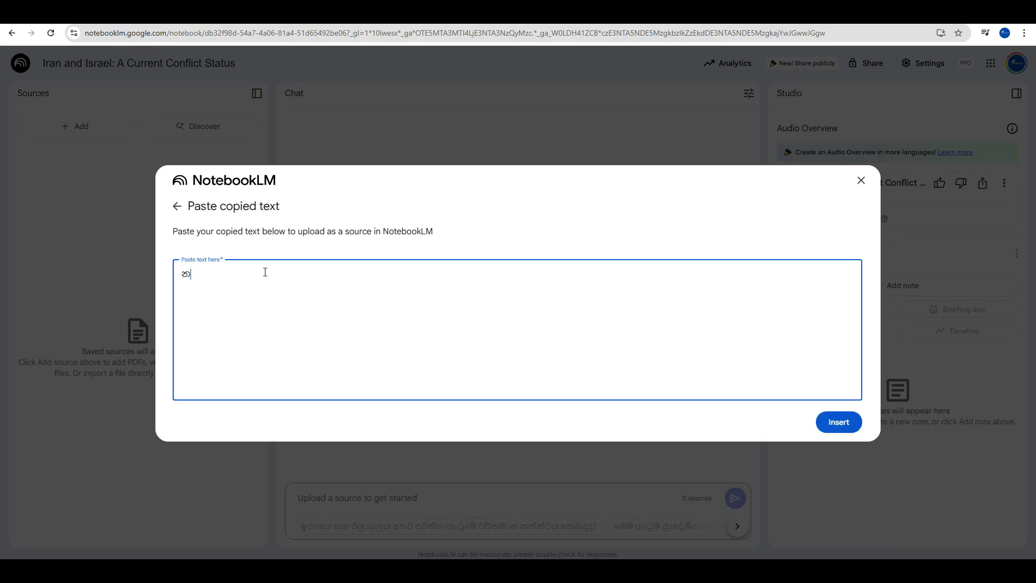
text(ූතන)
key(BackSpace)
text(න පර)
text(ම්පරාව ස්)
text(හ )
text(සහ)
key(BackSpace)
key(BackSpace)
text(ජ)
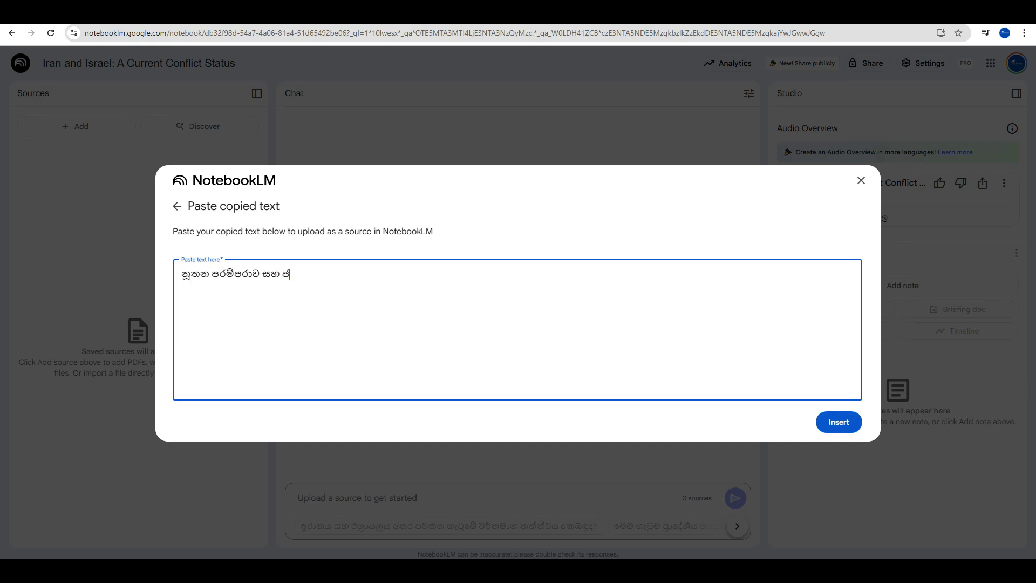
text(ංගම දුරකථක)
key(BackSpace)
text(න භාෙ)
key(BackSpace)
text(විතයේ)
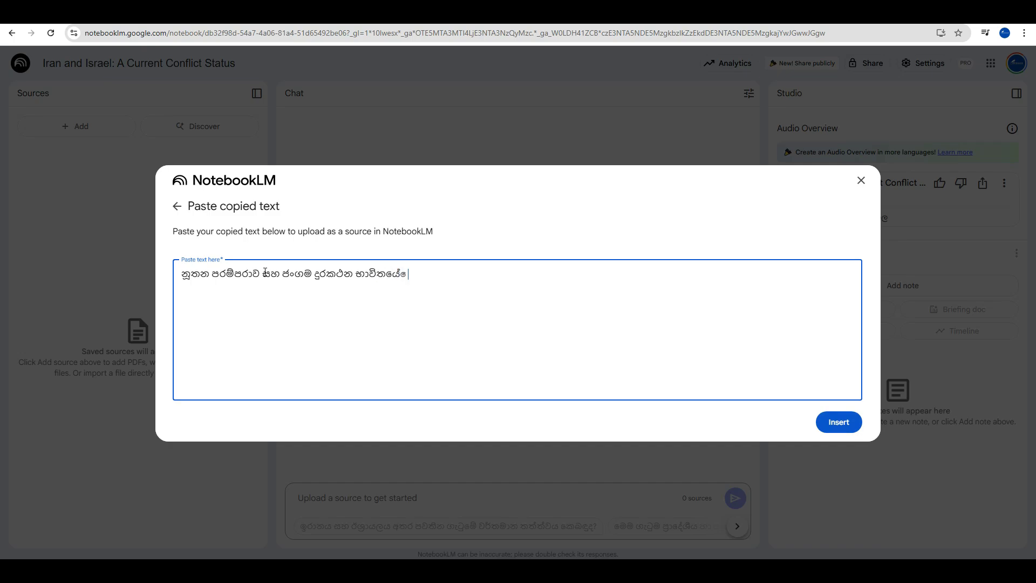
text( හොඳ නරක)
Copy the entered topic line and open the Perplexity site in a new browser tab
drag(488, 277, 173, 274)
key(ctrl+c)
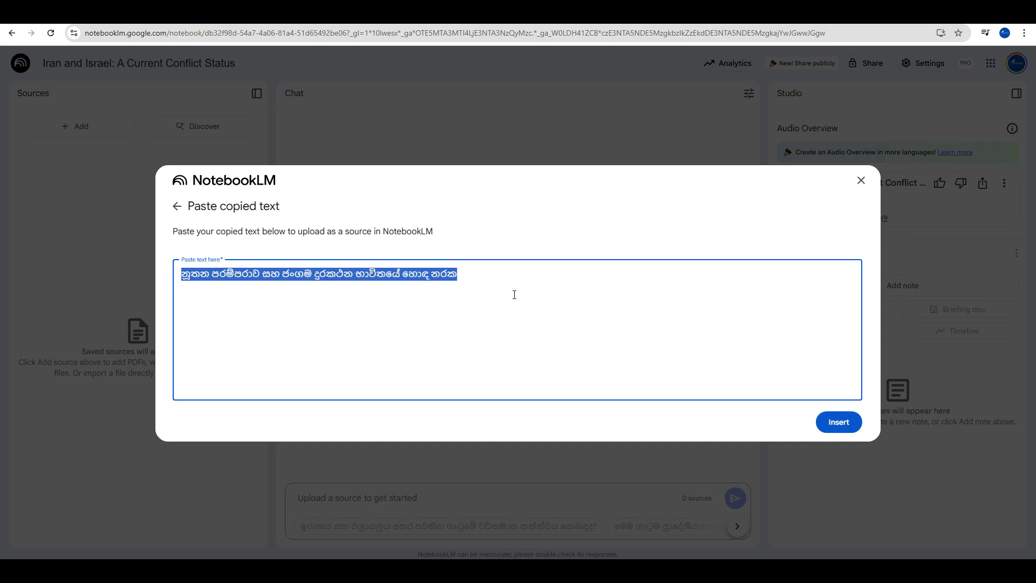
key(ctrl+t)
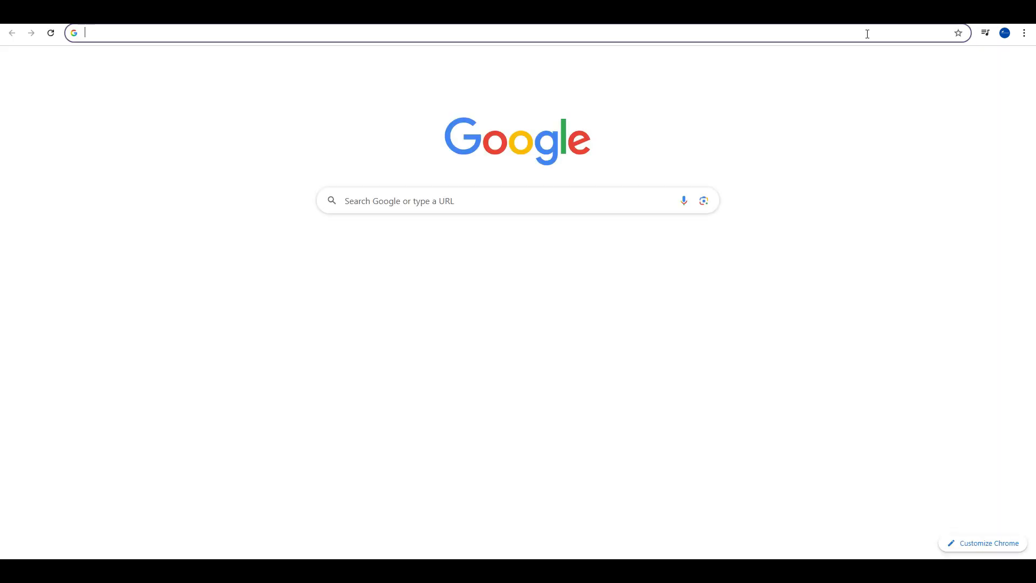
click(850, 37)
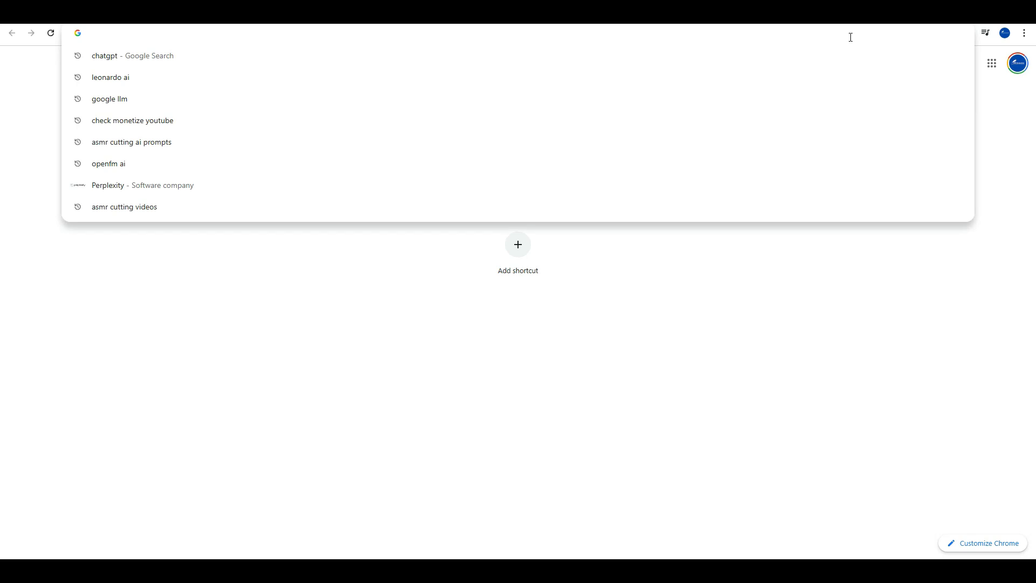
click(338, 188)
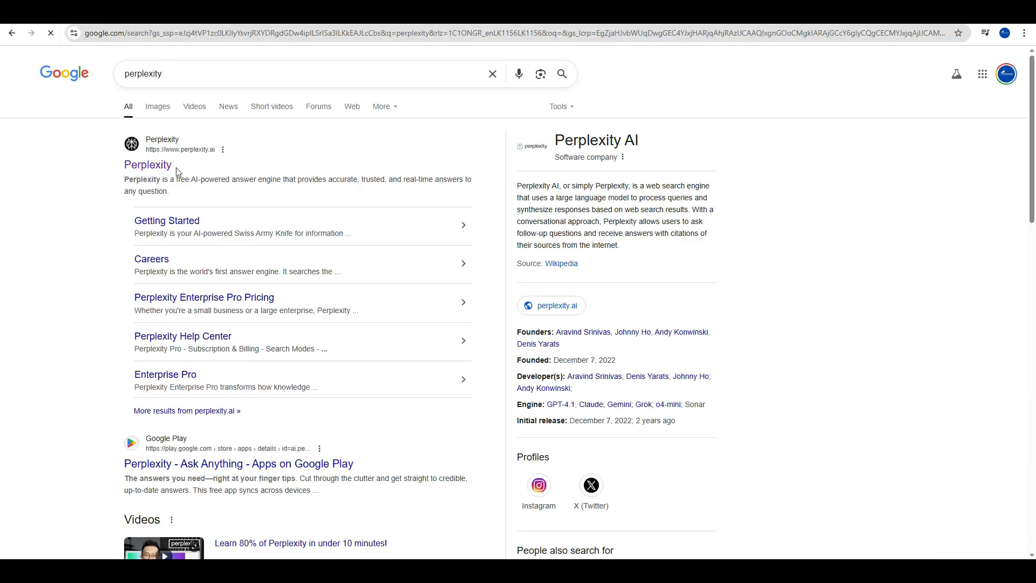
click(152, 170)
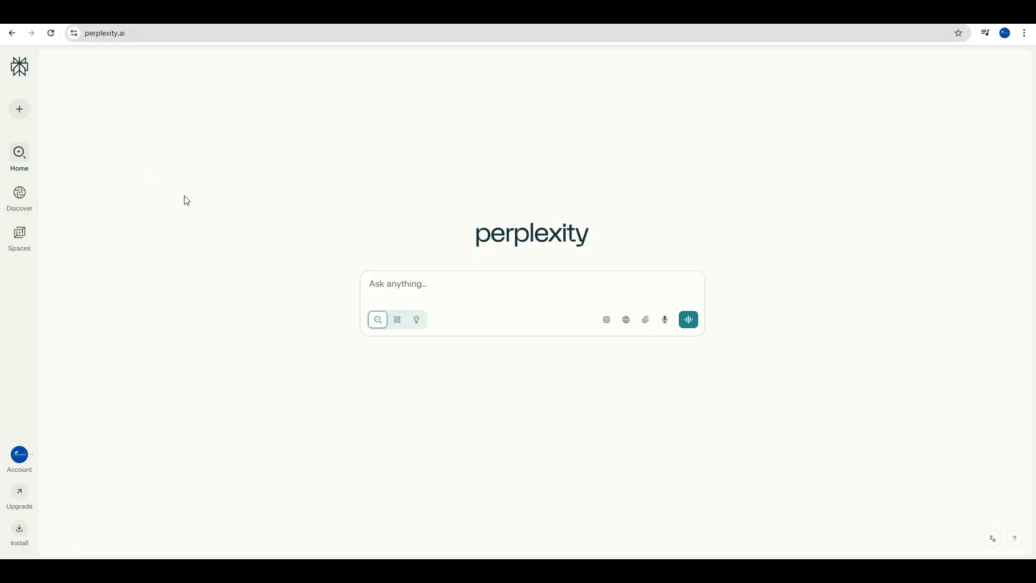
Ask Perplexity about the copied topic, adding ".මට කරුණු කිහිපයක් සපයන්න" to the end of the question
right_click(380, 290)
click(401, 393)
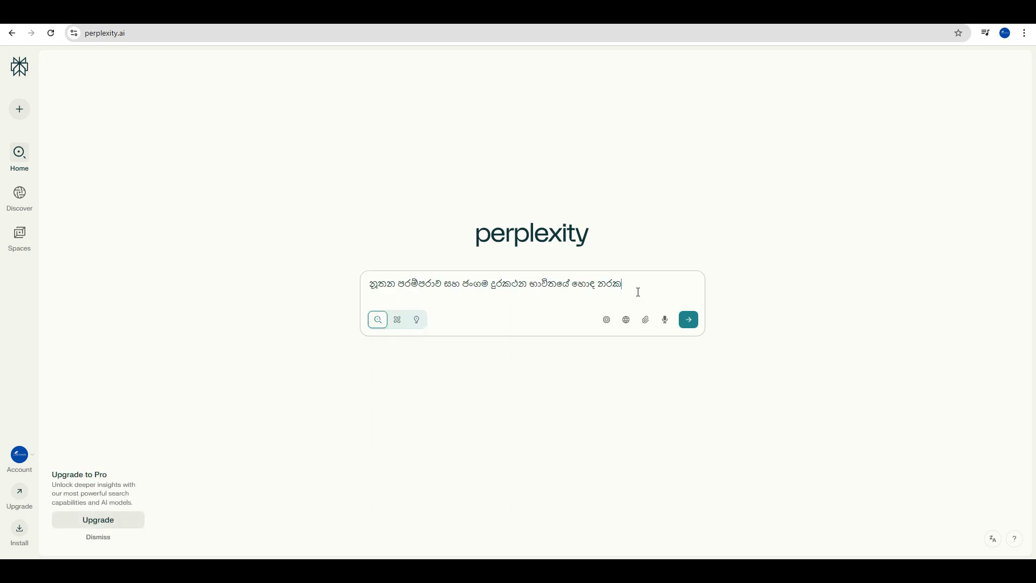
text(ග හු)
key(BackSpace)
key(BackSpace)
key(BackSpace)
text(.මට කරුණු කිහිපයක් සපයන්න)
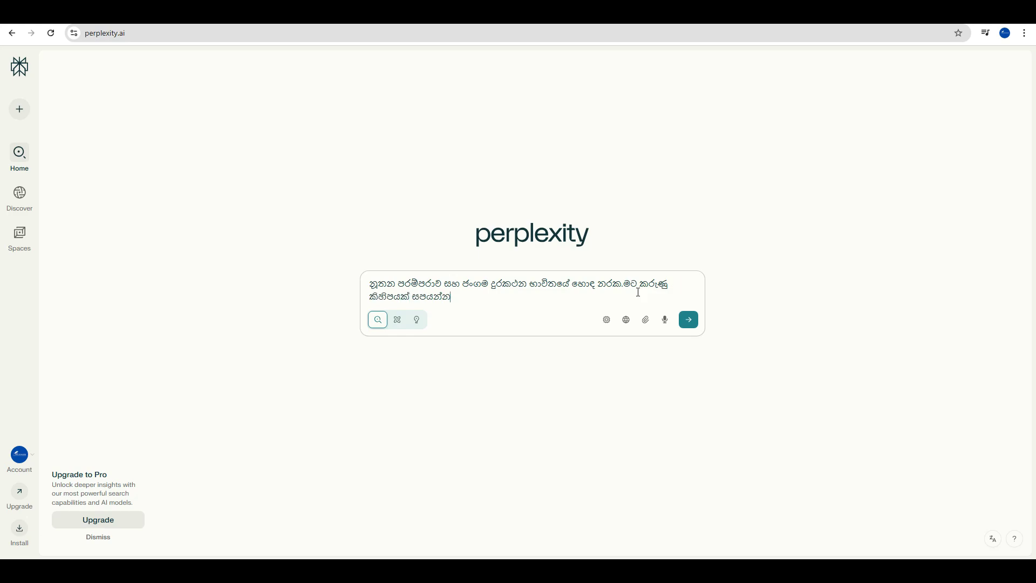
key(Return)
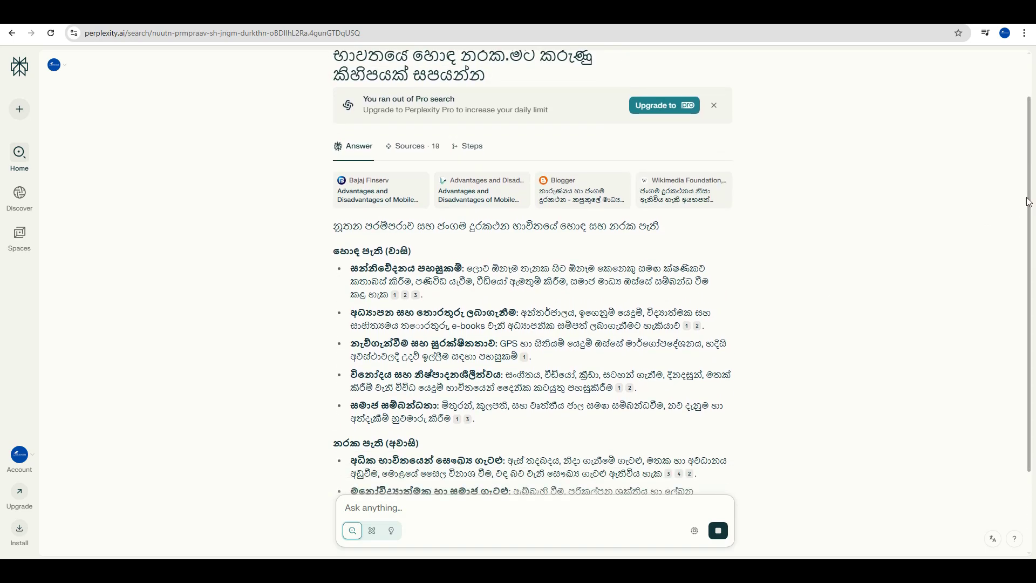
Look through the answer and send the follow-up request "මට මෙය .docx file විදියට දෙන්න"
drag(1031, 202, 1030, 322)
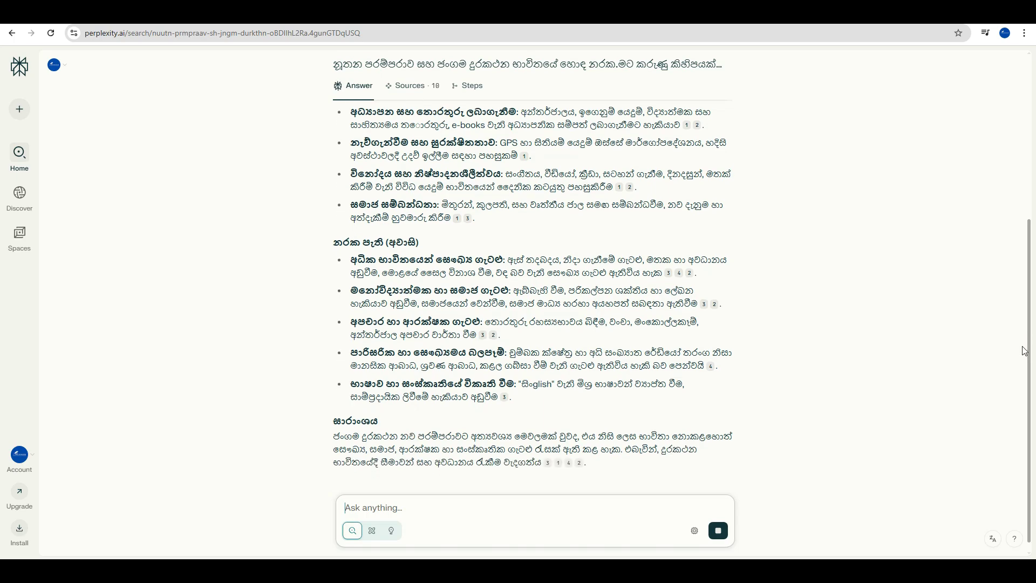
scroll(1015, 335, up, 3)
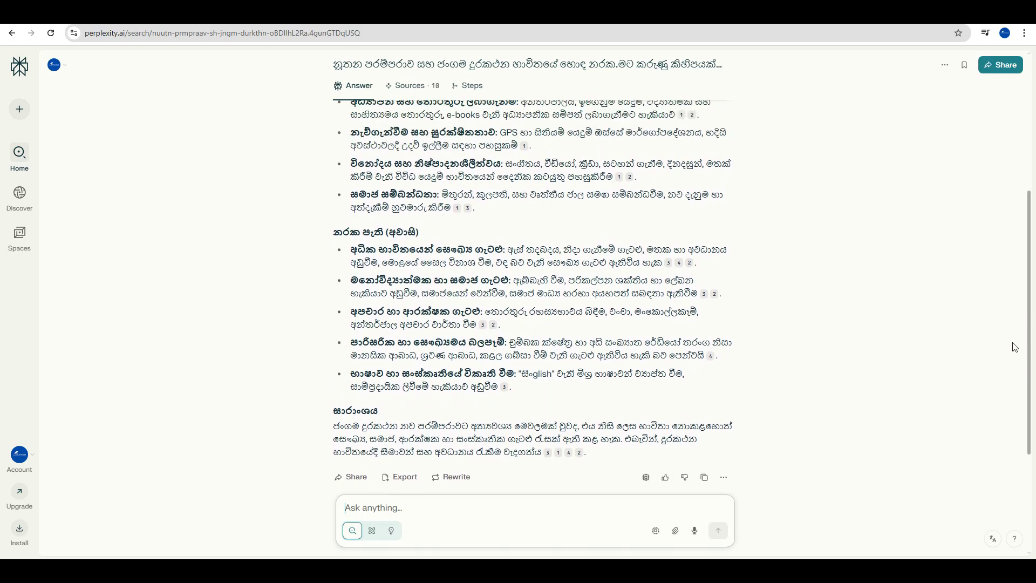
scroll(1009, 292, up, 1)
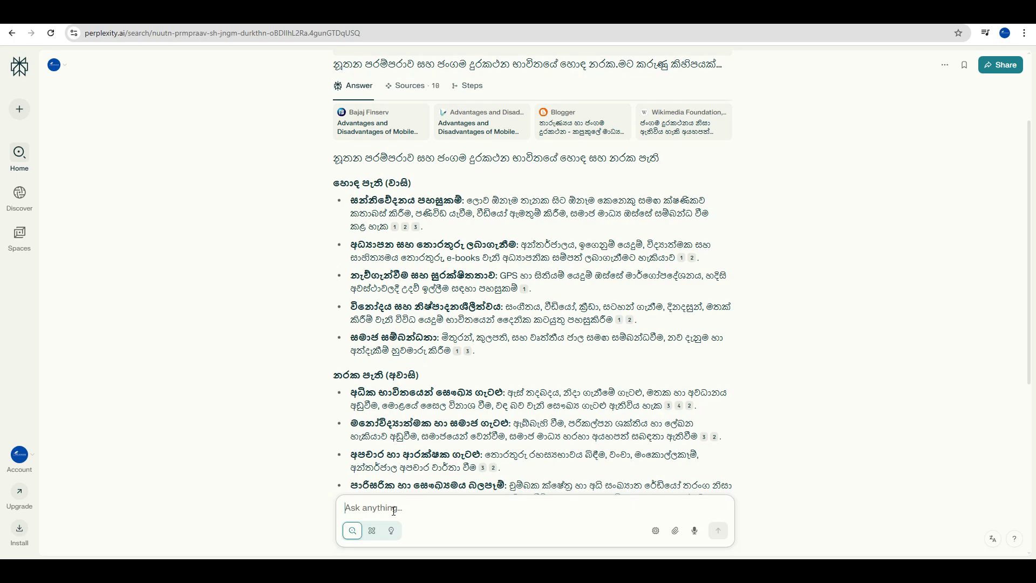
text(මට)
text( මෙය ව)
text(ැ)
key(BackSpace)
key(BackSpace)
text(.doxfile)
click(403, 509)
click(398, 508)
text(ජ)
click(435, 508)
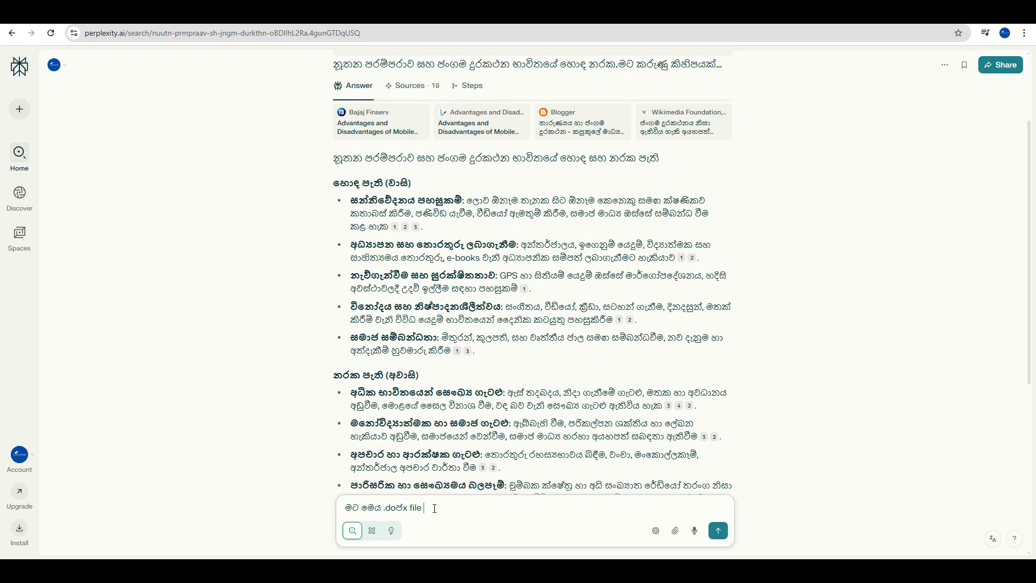
click(401, 510)
key(BackSpace)
text(c)
click(430, 511)
text(විදිට)
key(BackSpace)
text(ට)
key(BackSpace)
text(යට දෙන්න)
key(Return)
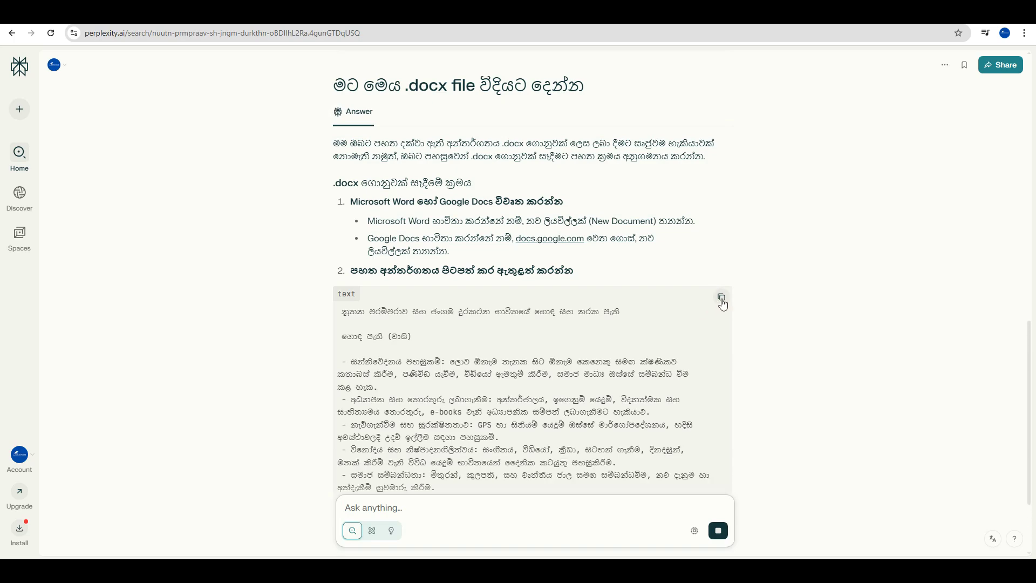
Review the follow-up answer and copy its text block about the advantages and disadvantages of mobile phones
scroll(722, 305, up, 1)
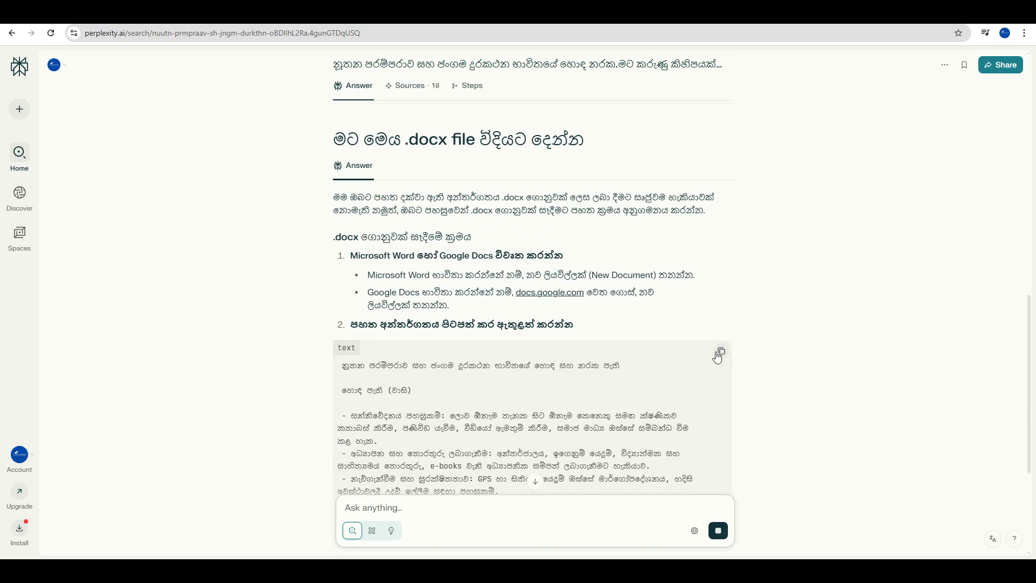
drag(1032, 317, 1034, 438)
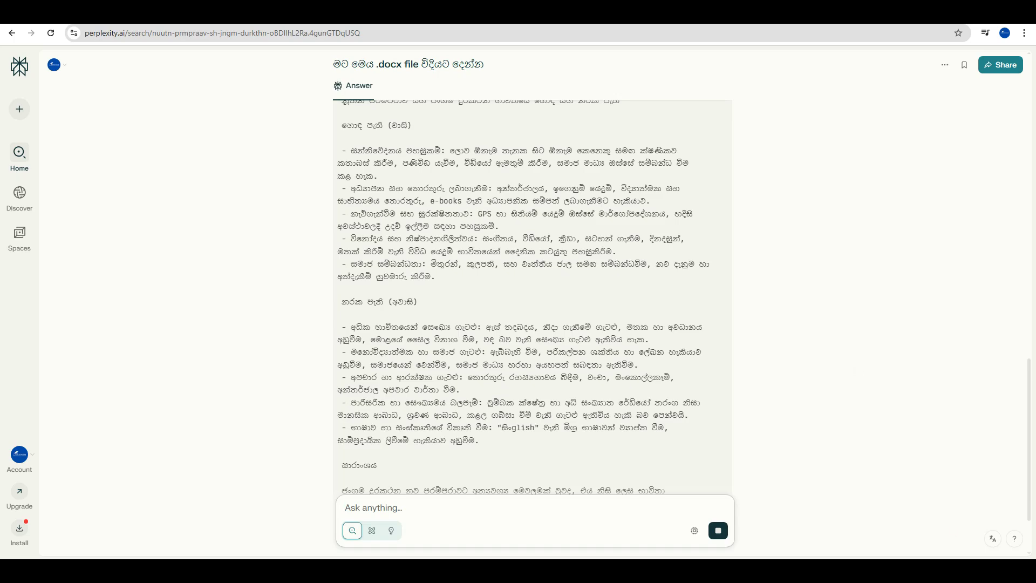
drag(1033, 375, 1031, 450)
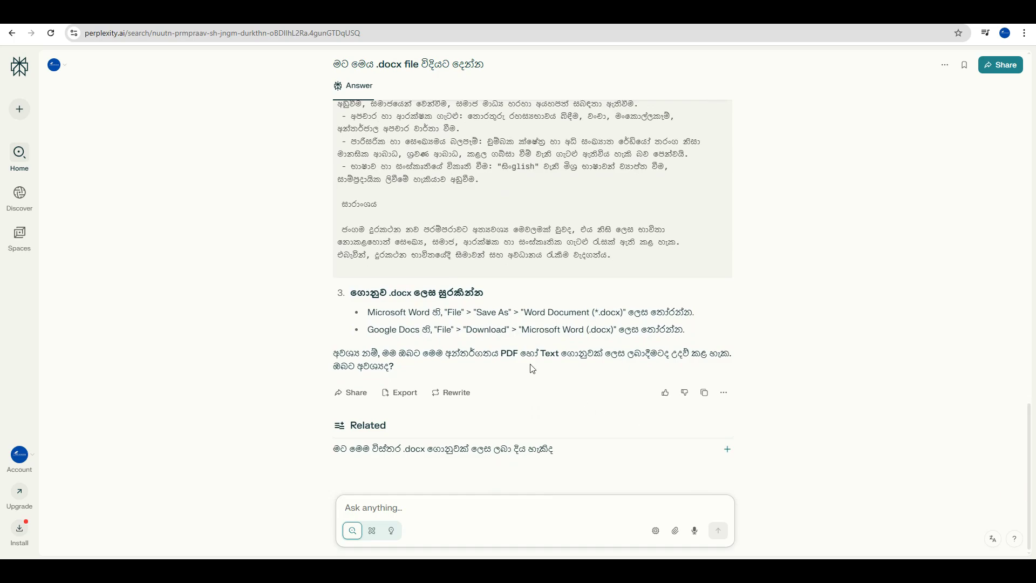
drag(1032, 449, 1032, 334)
click(721, 218)
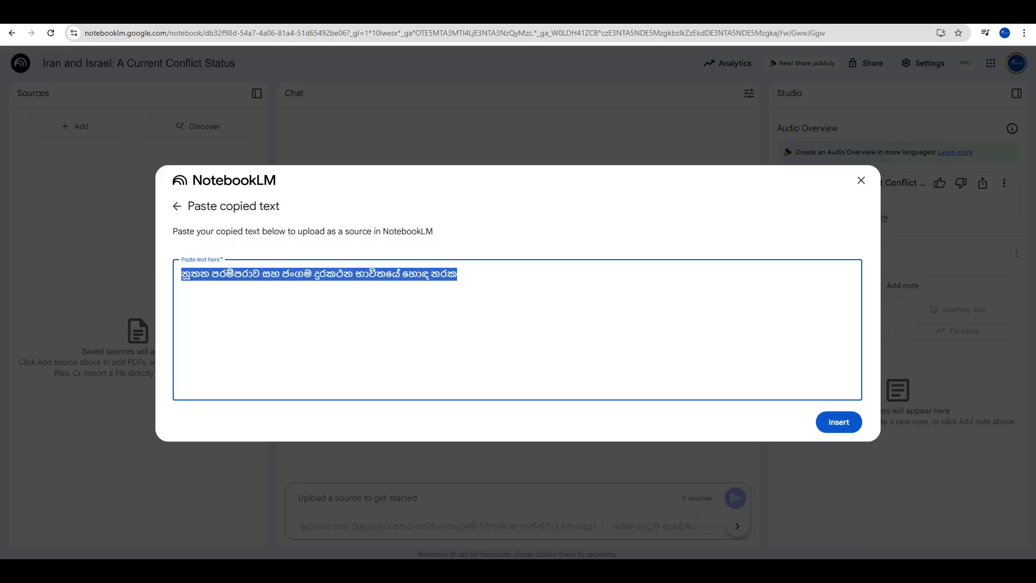
Back in NotebookLM, paste the copied Perplexity text below the topic in the source text and delete the original topic line
click(405, 318)
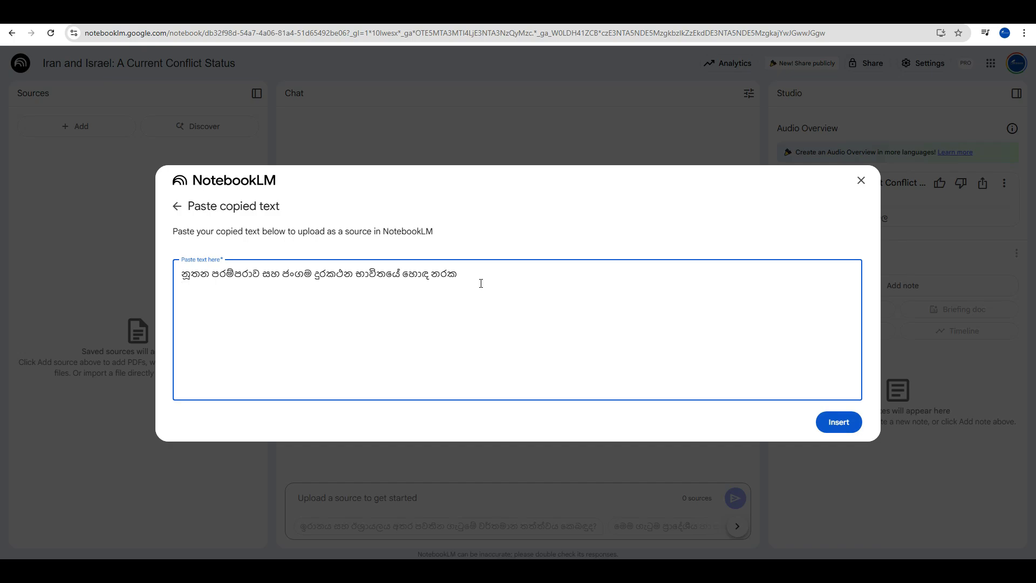
right_click(208, 307)
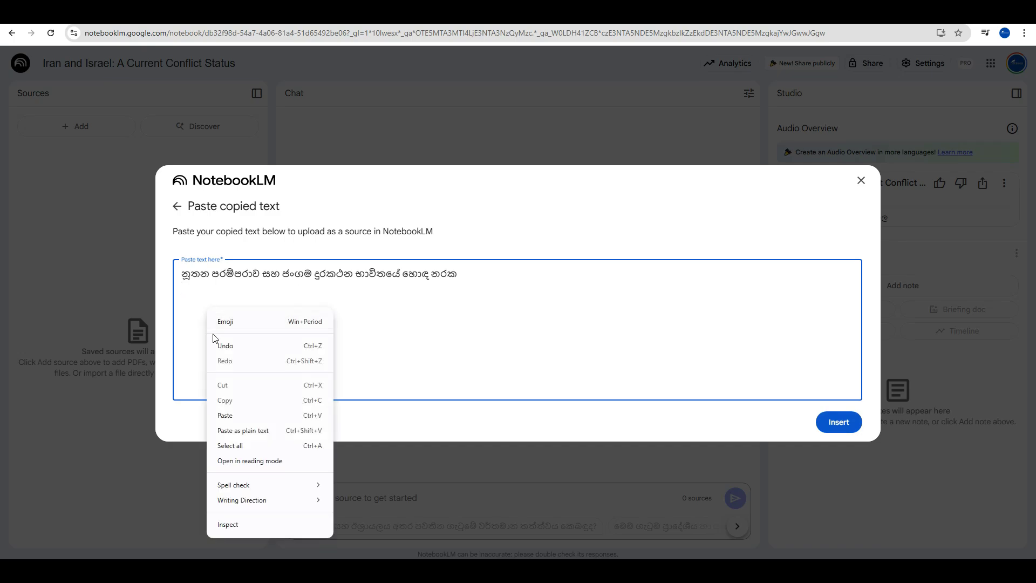
click(241, 412)
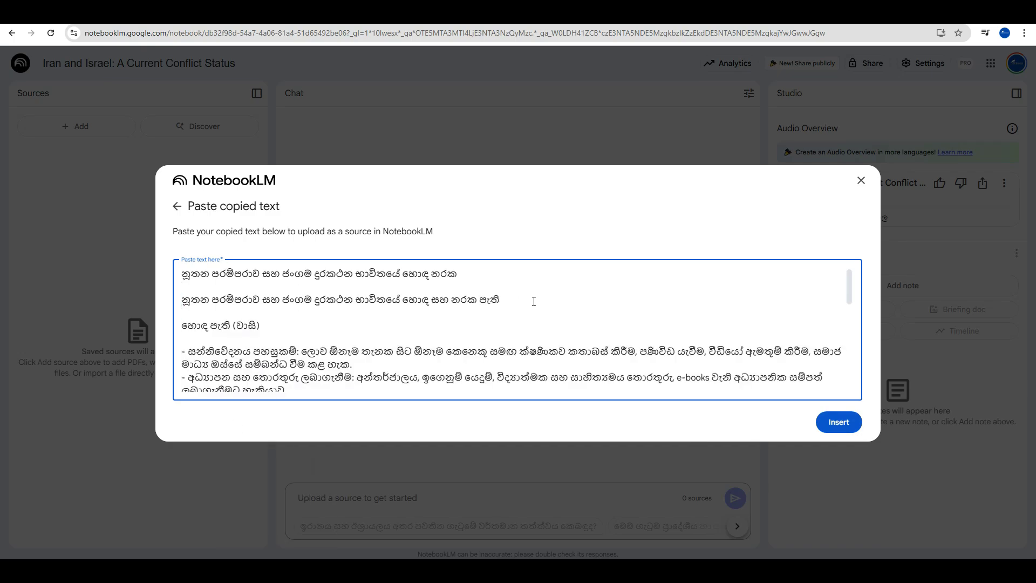
drag(467, 271, 131, 277)
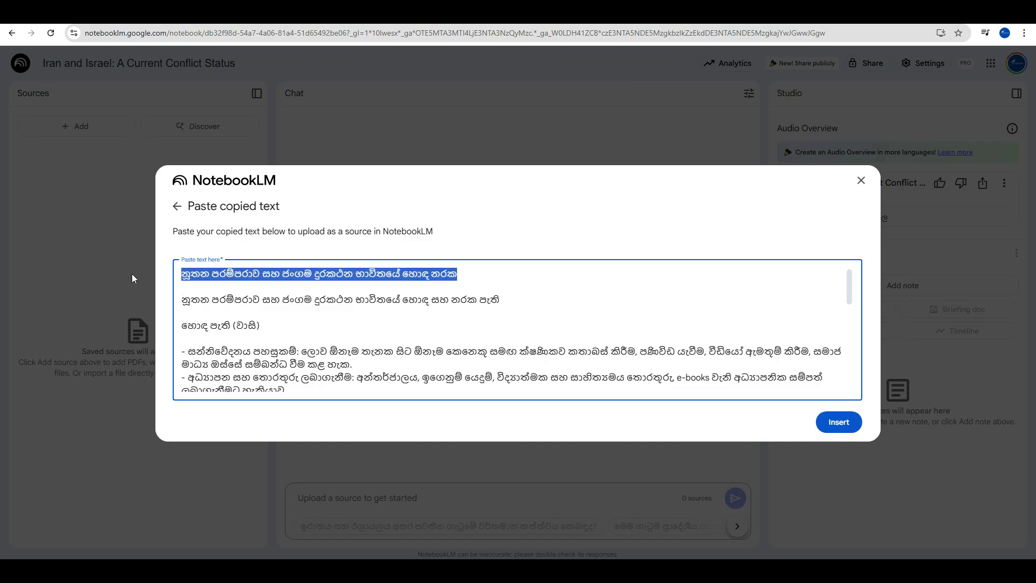
key(BackSpace)
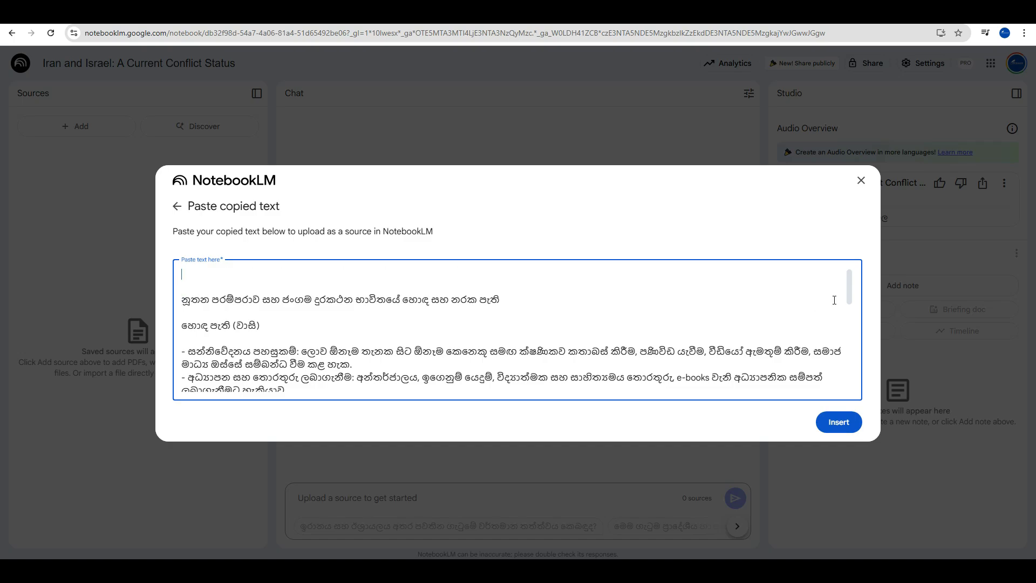
Check the pasted text through to its end and insert it as a source in the notebook
drag(853, 286, 847, 389)
scroll(847, 385, up, 10)
click(833, 424)
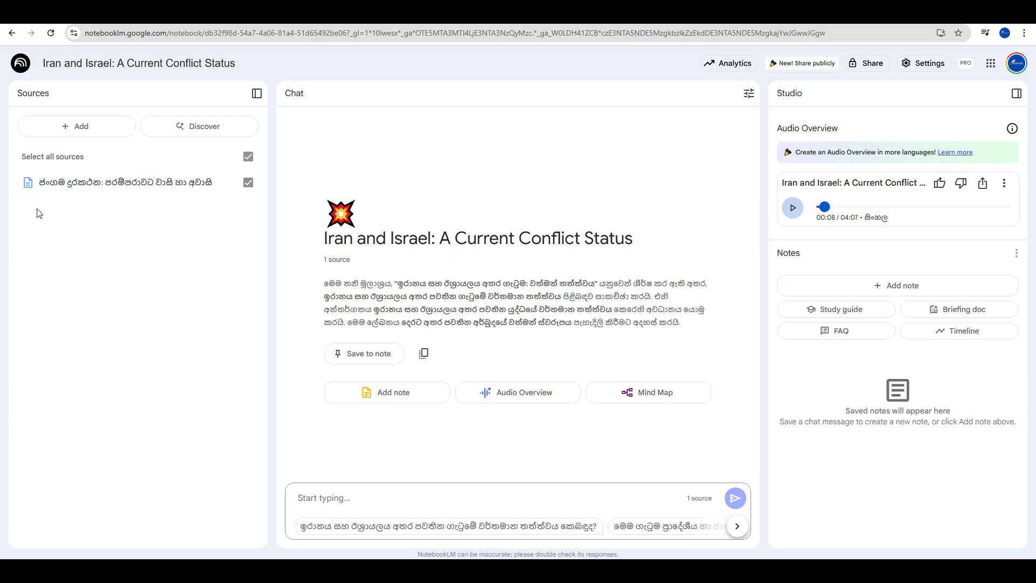
Delete the existing "Iran and Israel: A Current Conflict Status" Audio Overview conversation from the notebook
click(1004, 183)
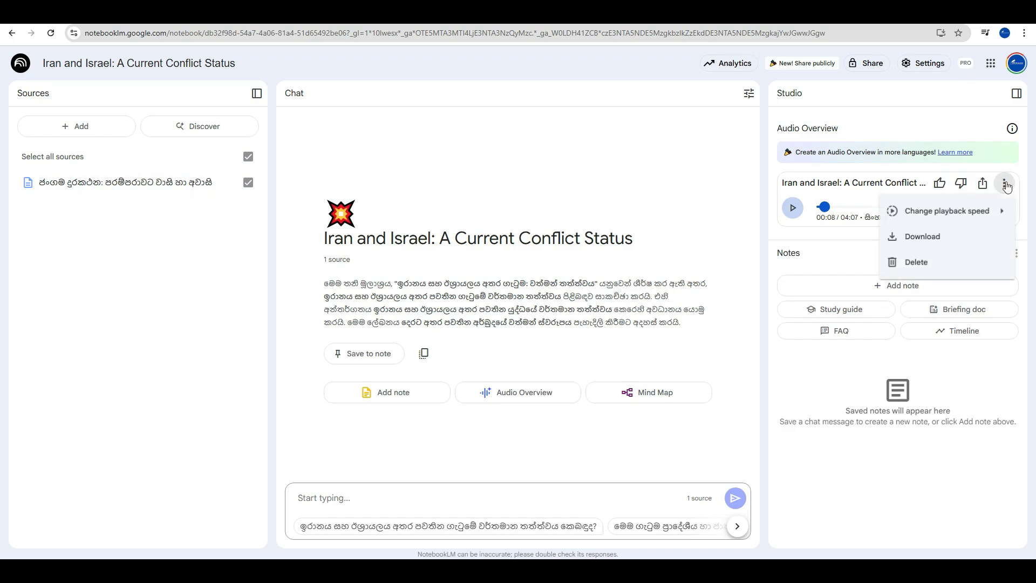
click(912, 272)
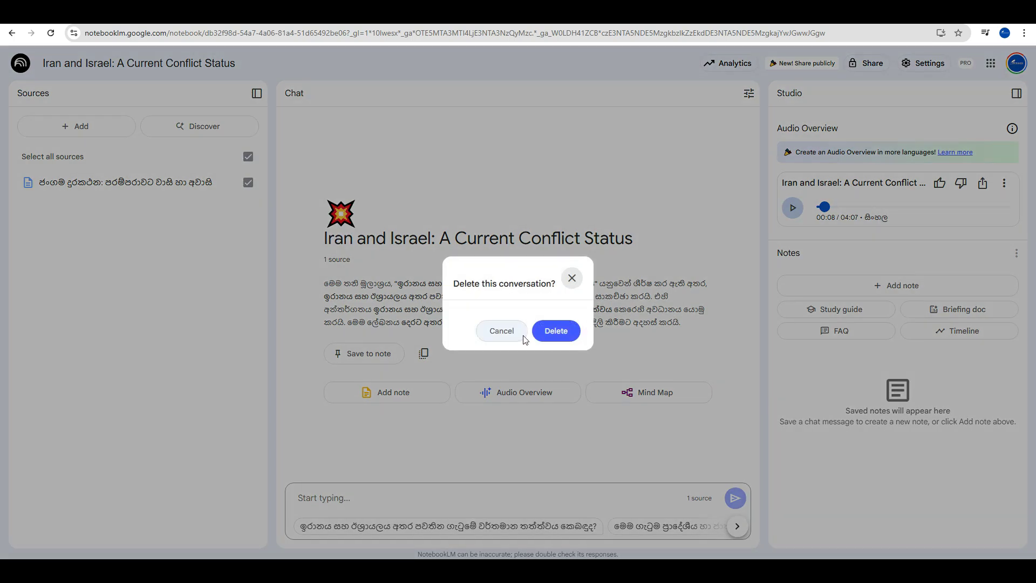
click(553, 330)
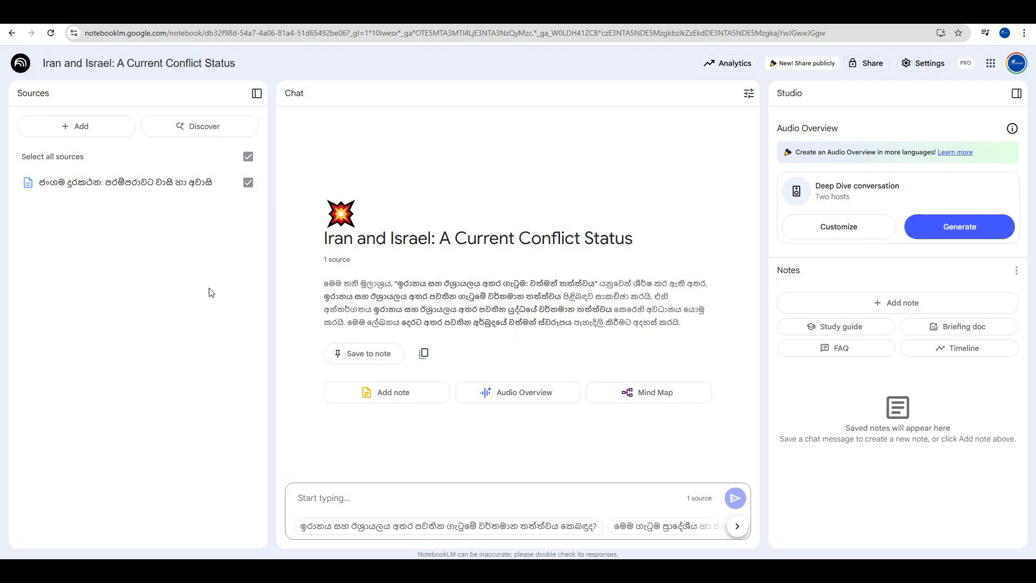
Open the newly added mobile phone source to view its source guide and text
click(134, 186)
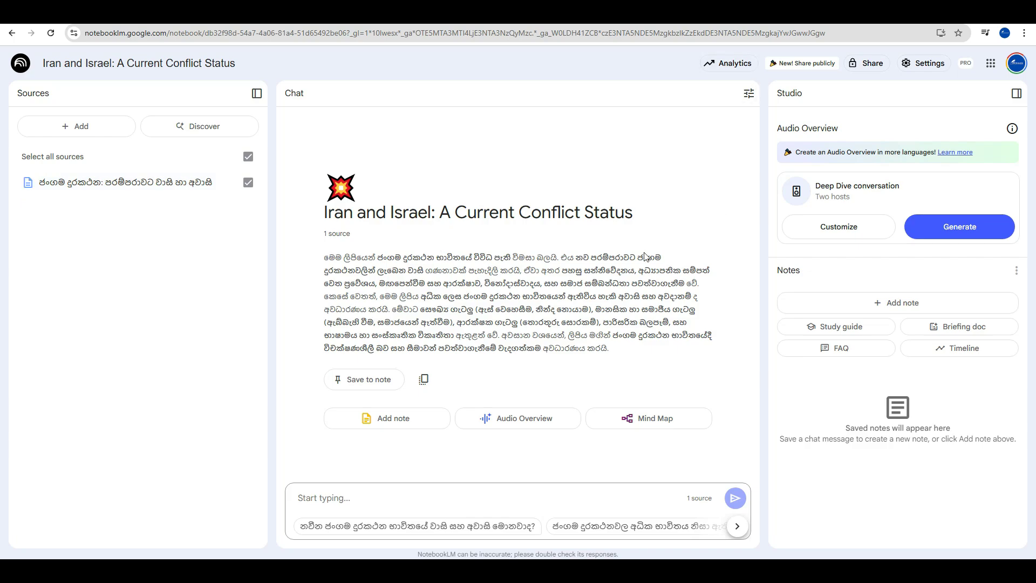
click(132, 190)
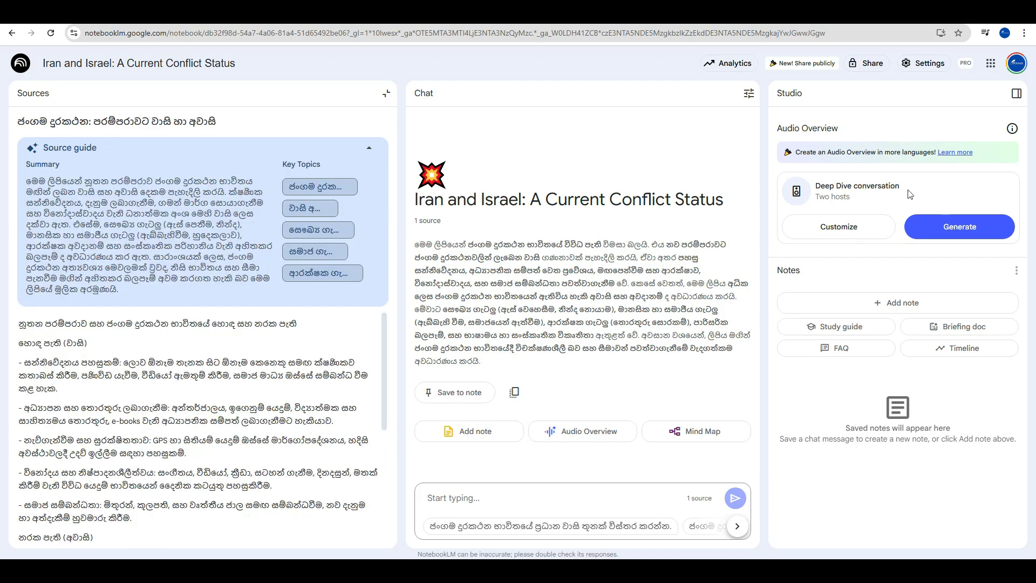
Check that the output language is set to සිංහල and generate the Deep Dive conversation from the mobile phone source
click(918, 66)
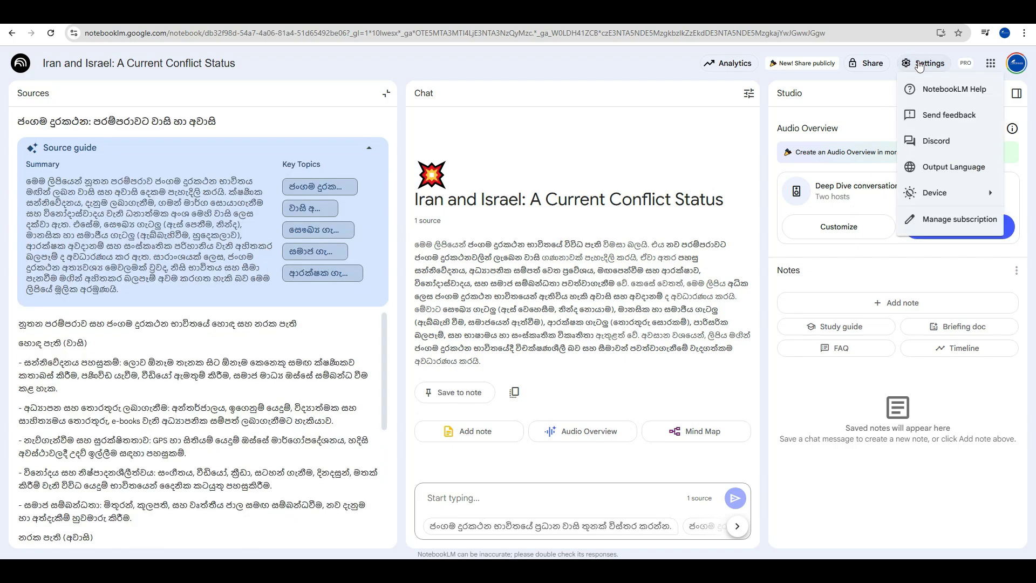
mouse_move(935, 198)
click(936, 166)
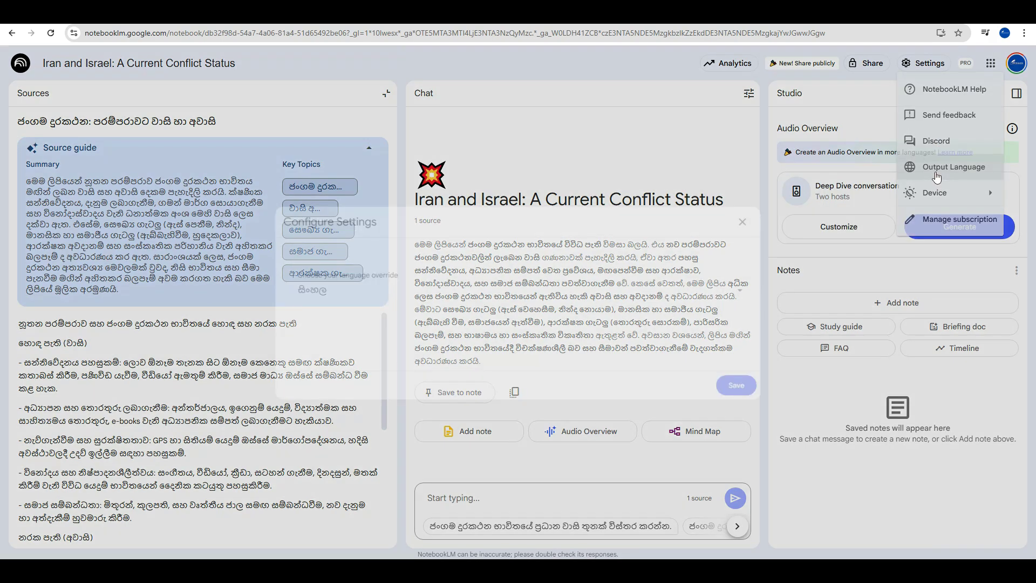
click(746, 294)
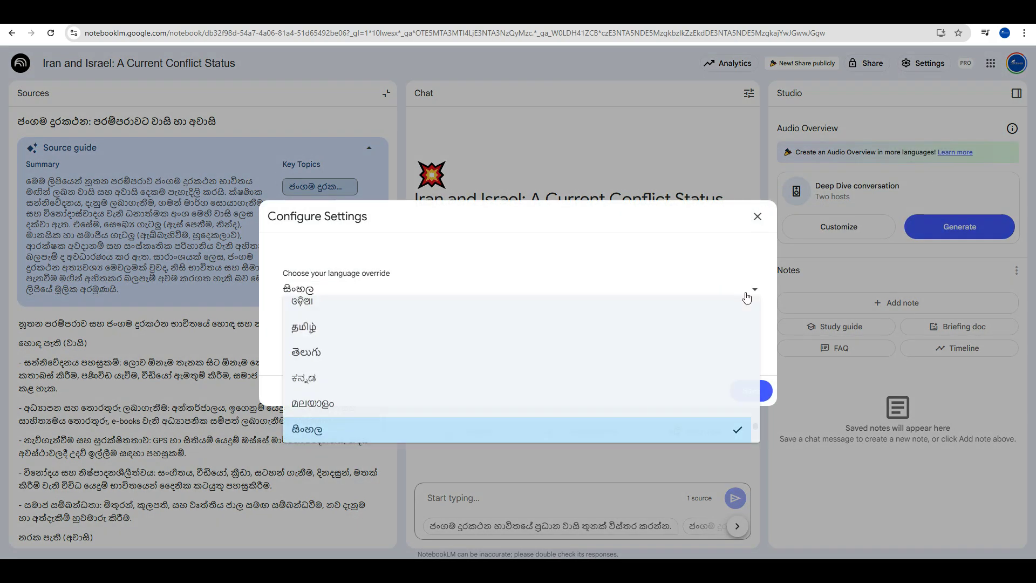
click(468, 273)
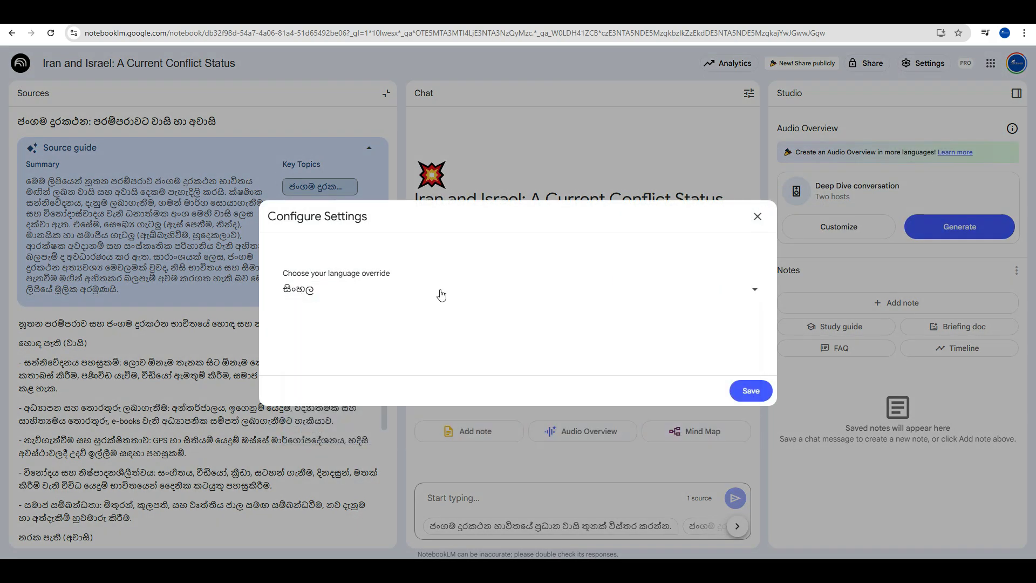
click(757, 217)
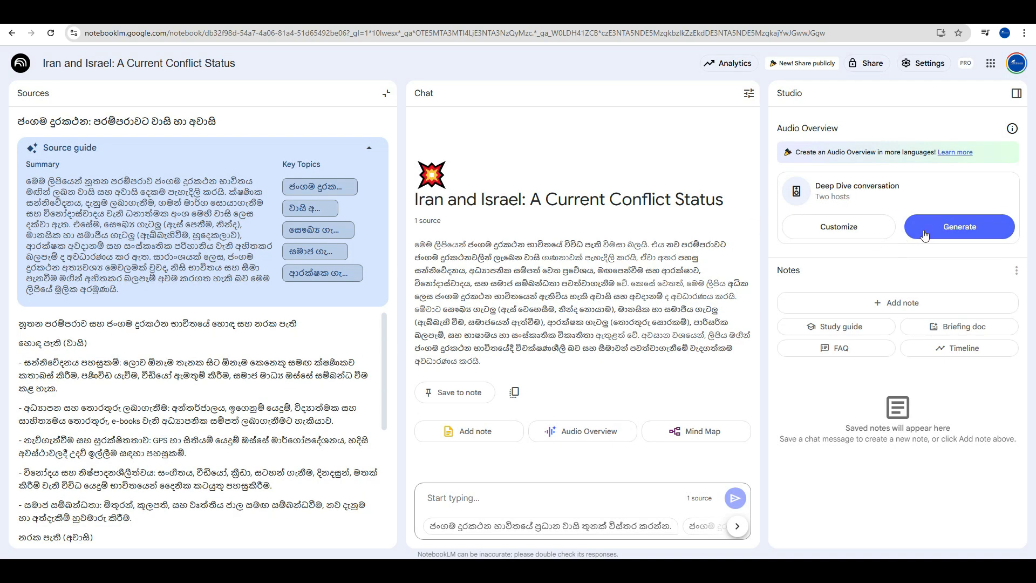
click(963, 232)
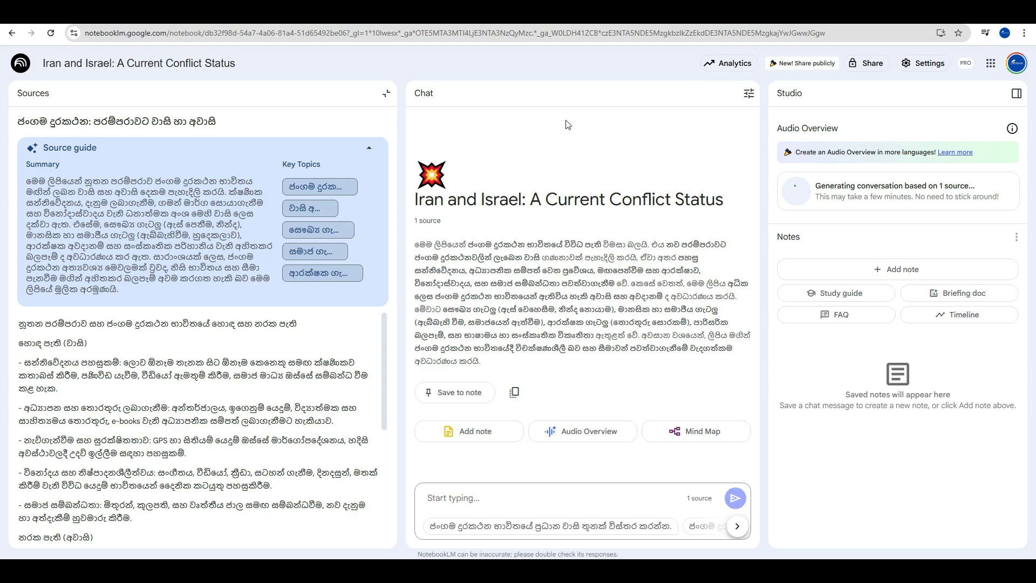
Open ChatGPT from the OpenAI page and start a prompt with "මට අවශ්‍යයි චරිත දෙකක්"
click(438, 13)
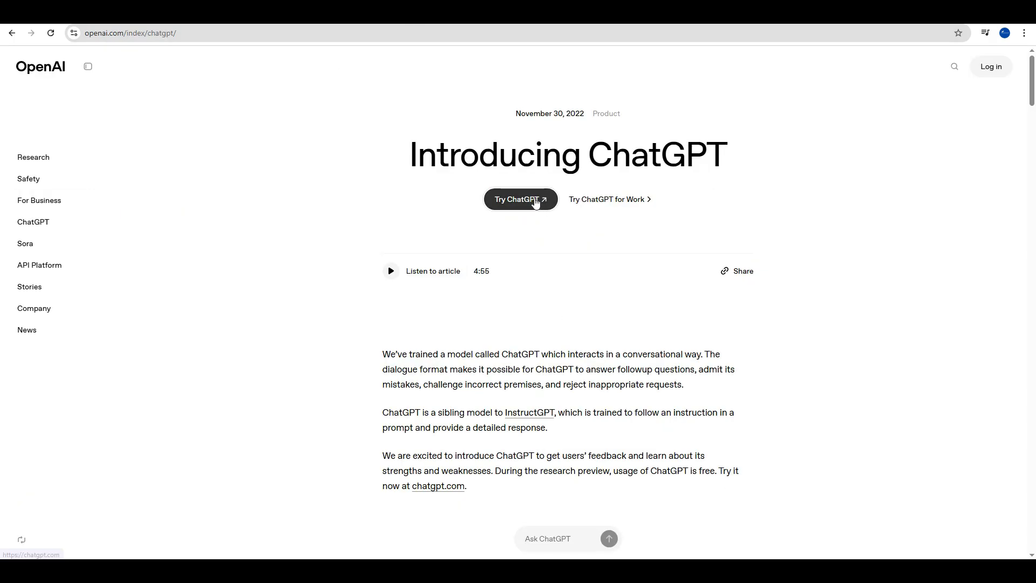
click(536, 201)
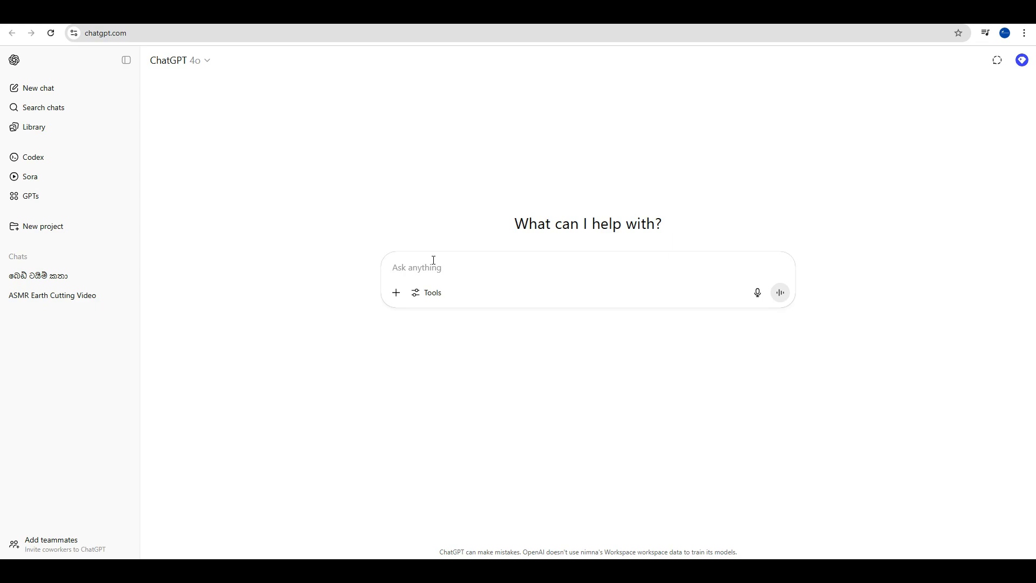
text(ෂ බ)
key(BackSpace)
key(BackSpace)
key(BackSpace)
key(BackSpace)
text(මට අවශ්‍යයි චරිත දෙන)
key(BackSpace)
text(කක් )
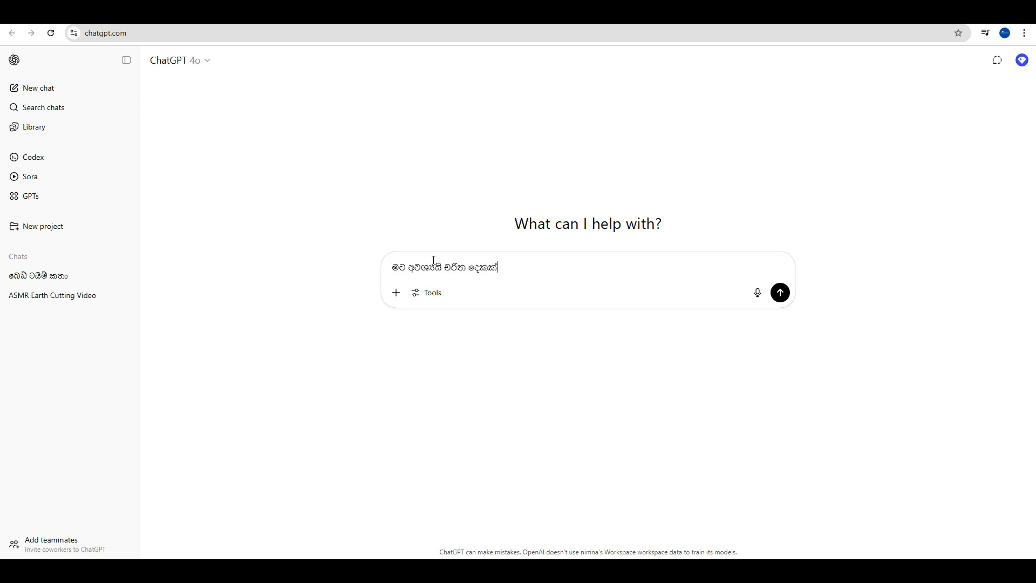
Continue the ChatGPT prompt with "සාදාගන්න.පොඩ්කාස්ට් එකකට", correcting mistyped characters
text(සාදාගන)
text(්න)
text(ග බො)
key(BackSpace)
key(BackSpace)
key(BackSpace)
key(BackSpace)
text(.පො)
text(ඩ)
text( කො)
key(BackSpace)
key(BackSpace)
key(BackSpace)
text(කා)
key(BackSpace)
key(BackSpace)
text(කාස්ට් එ)
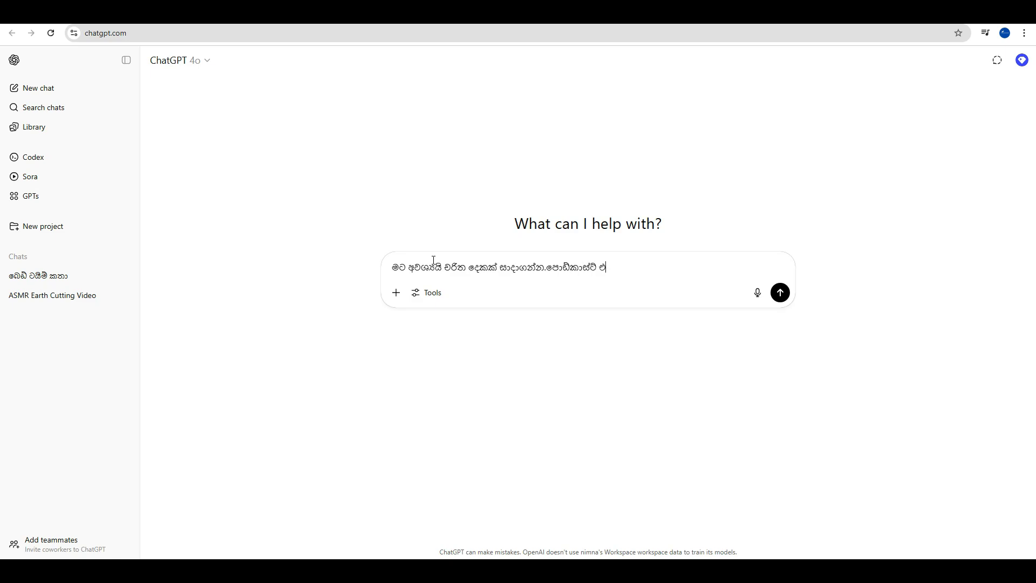
text(කකට)
Finish the prompt with ".මේසයක් මත වගේ.මට පින්තූරයක් සාදා දෙන්න" and send it to generate the picture
text(ග)
key(BackSpace)
text(.මේසයක් මකත)
key(BackSpace)
key(BackSpace)
text(ත ගො)
key(BackSpace)
key(BackSpace)
text(වගේ)
text(ශමට)
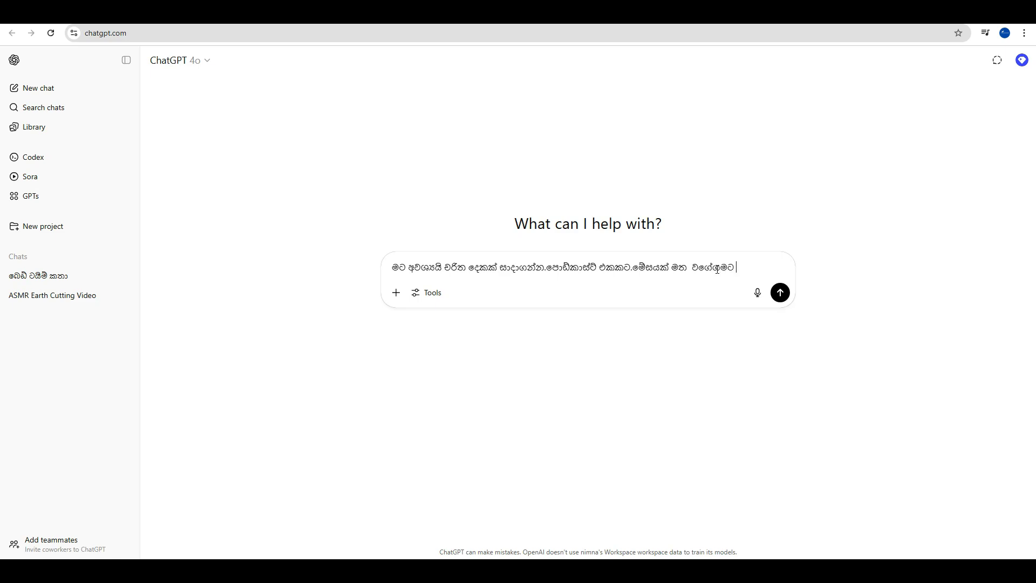
key(BackSpace)
key(BackSpace)
key(BackSpace)
key(BackSpace)
text(.ඹට පින්තුරයක් සාදා දෙන්න)
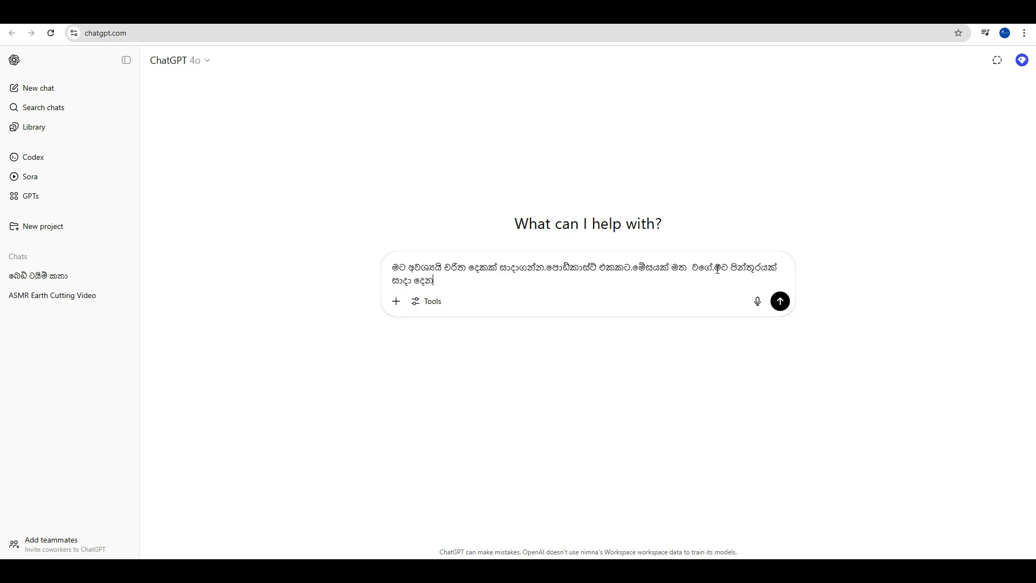
key(Return)
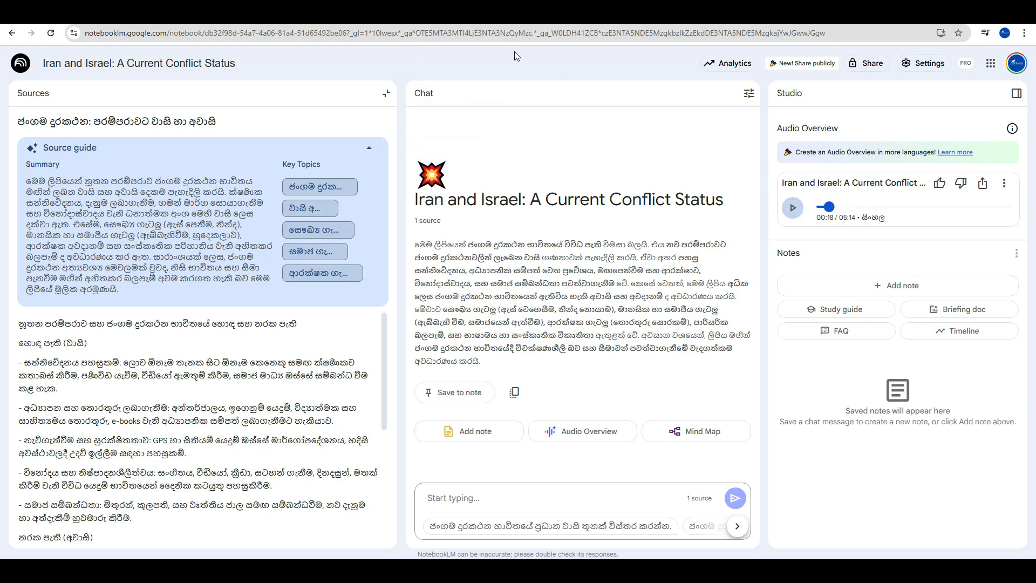
Return to ChatGPT and download the generated image of the two podcast hosts
click(510, 12)
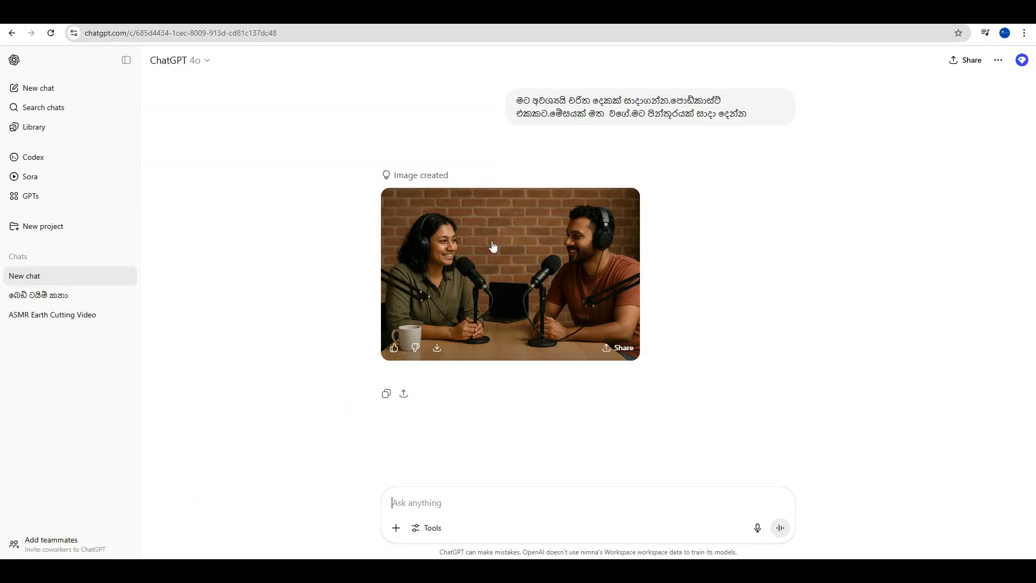
click(436, 350)
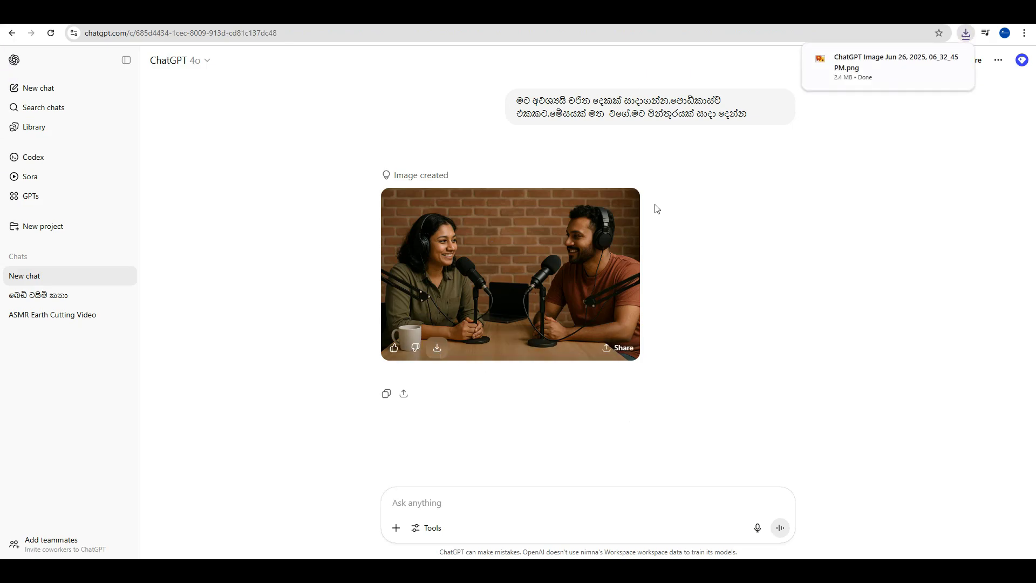
Back in NotebookLM, play the new Audio Overview from its beginning, skip ahead to around its middle, and stop playback
click(559, 12)
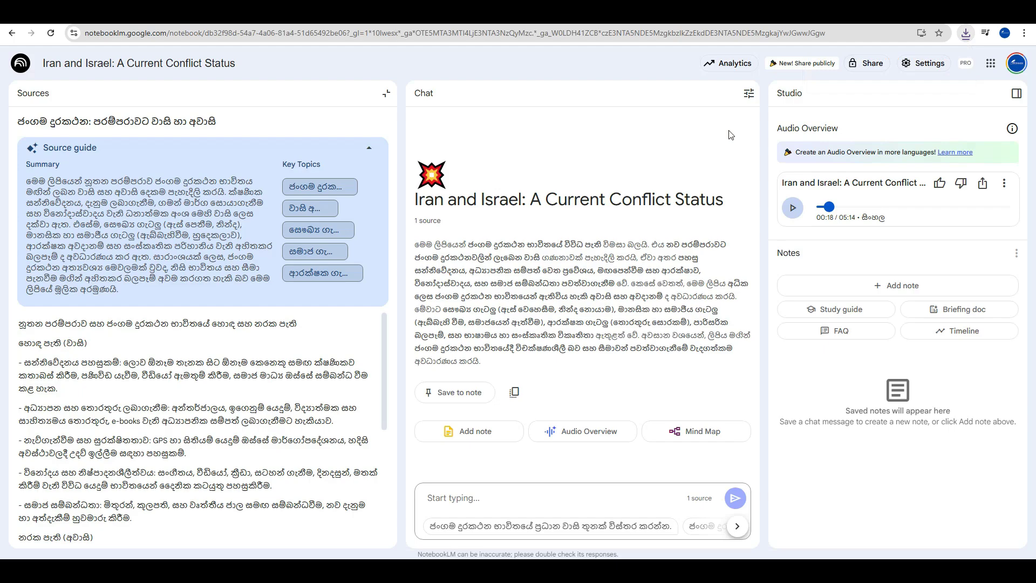
drag(830, 208, 822, 209)
click(793, 208)
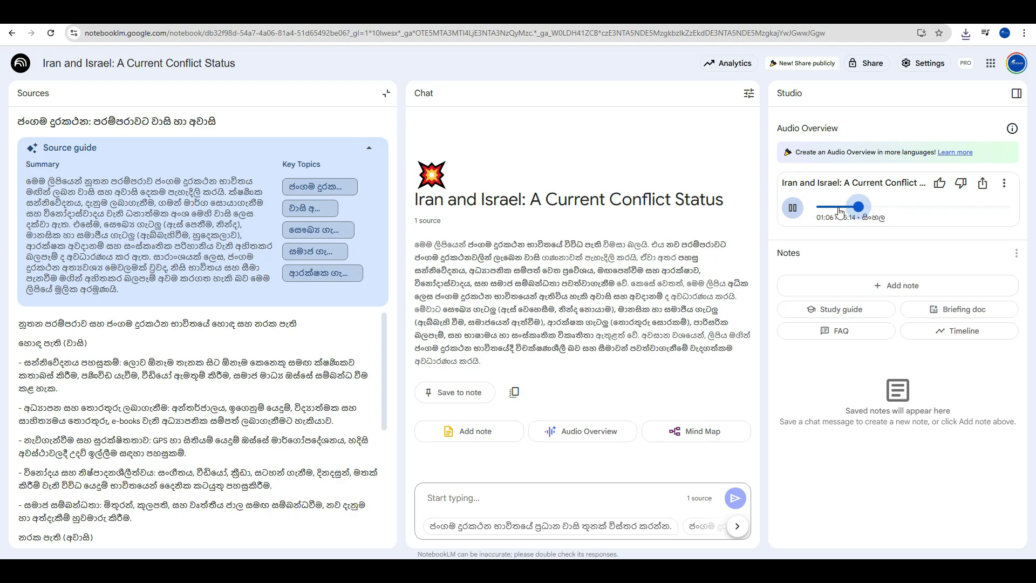
click(910, 208)
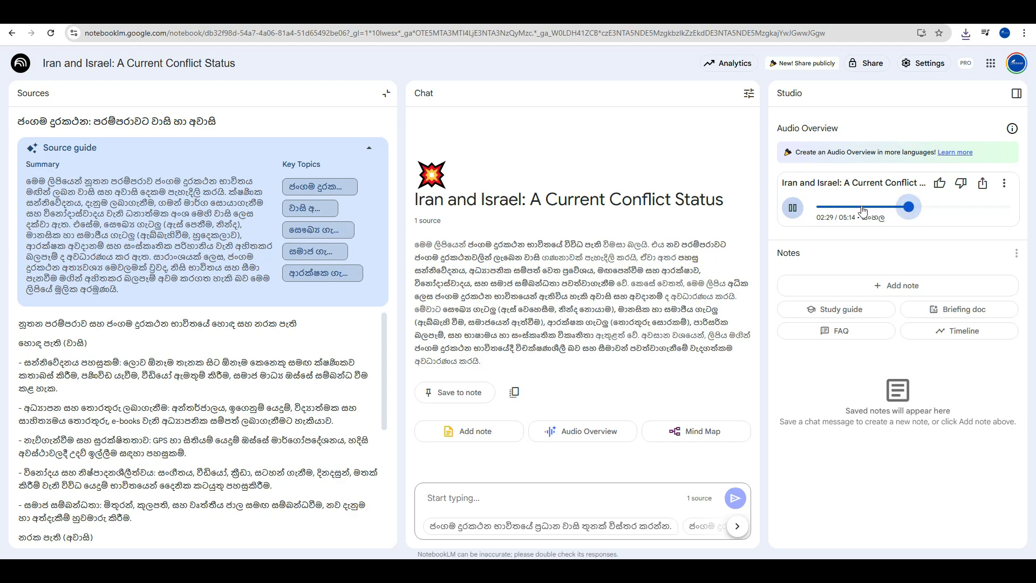
click(792, 210)
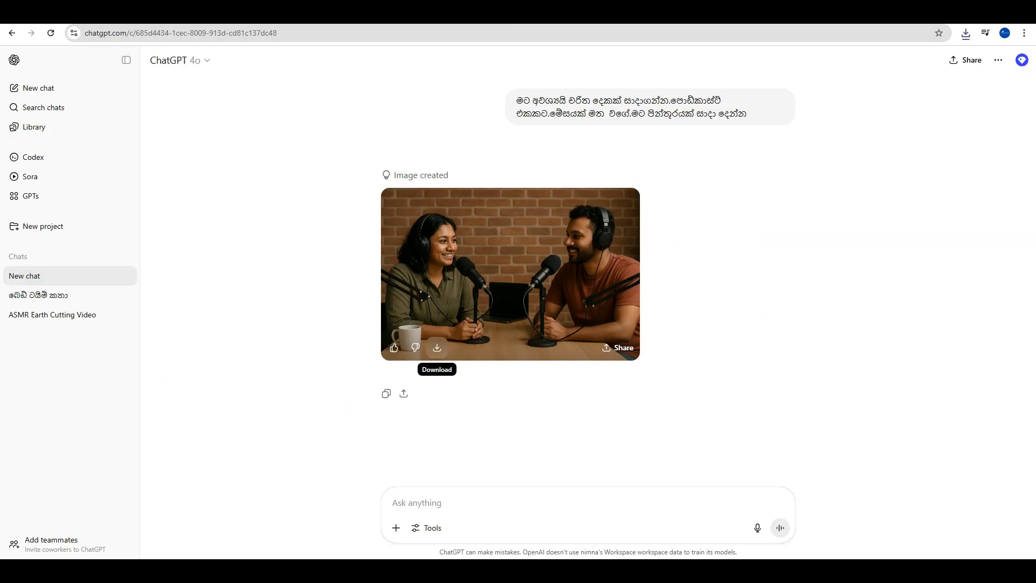
Take the downloaded podcast image from ChatGPT's browser downloads into a blank Canva page and maximize the Canva window
click(970, 36)
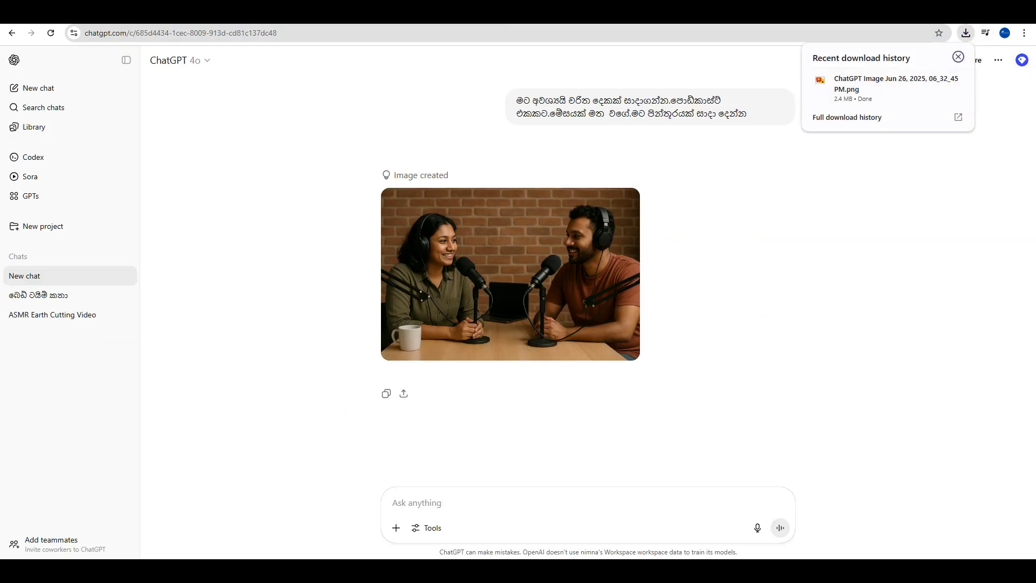
key(Escape)
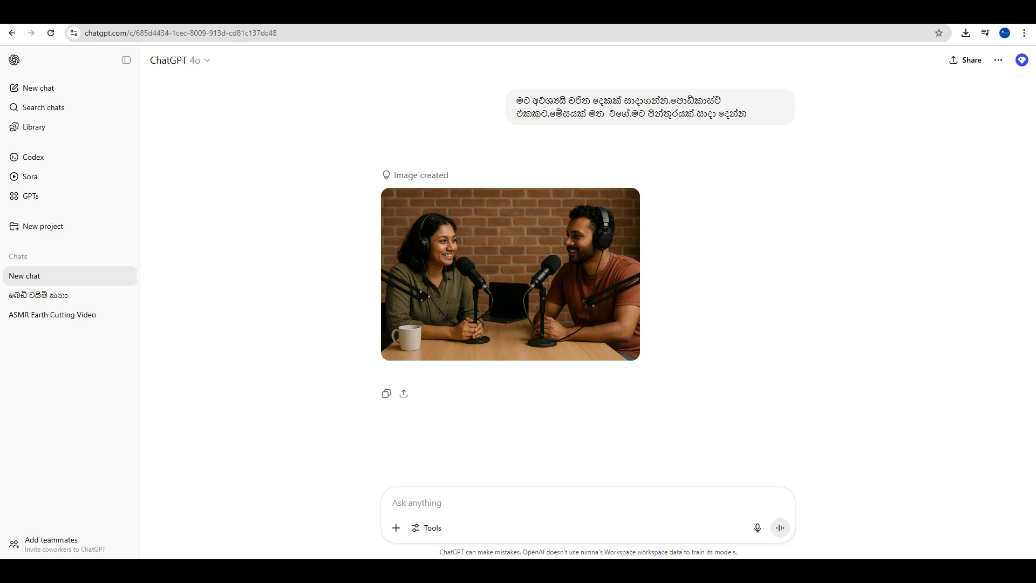
click(966, 33)
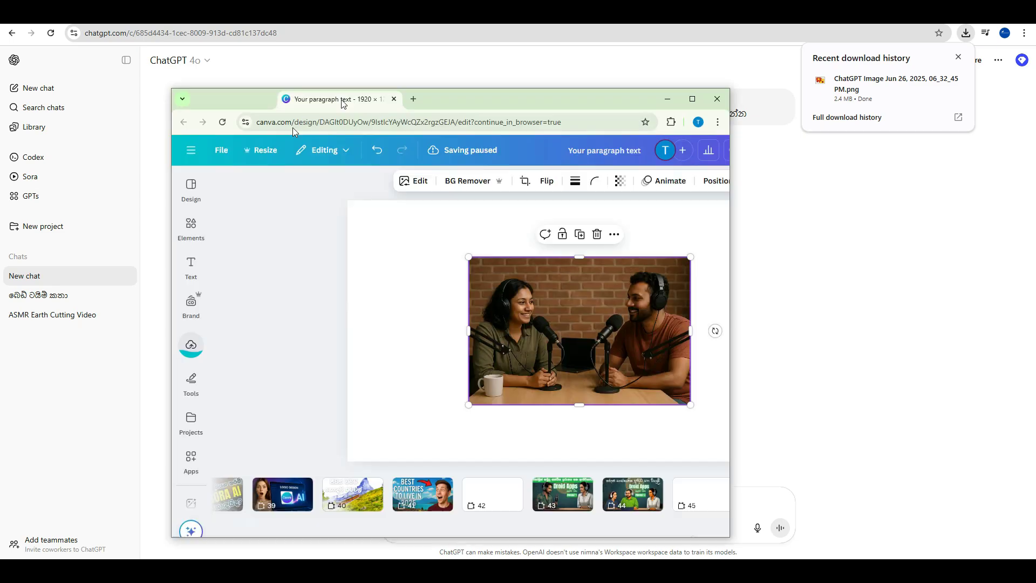
drag(343, 102, 301, 58)
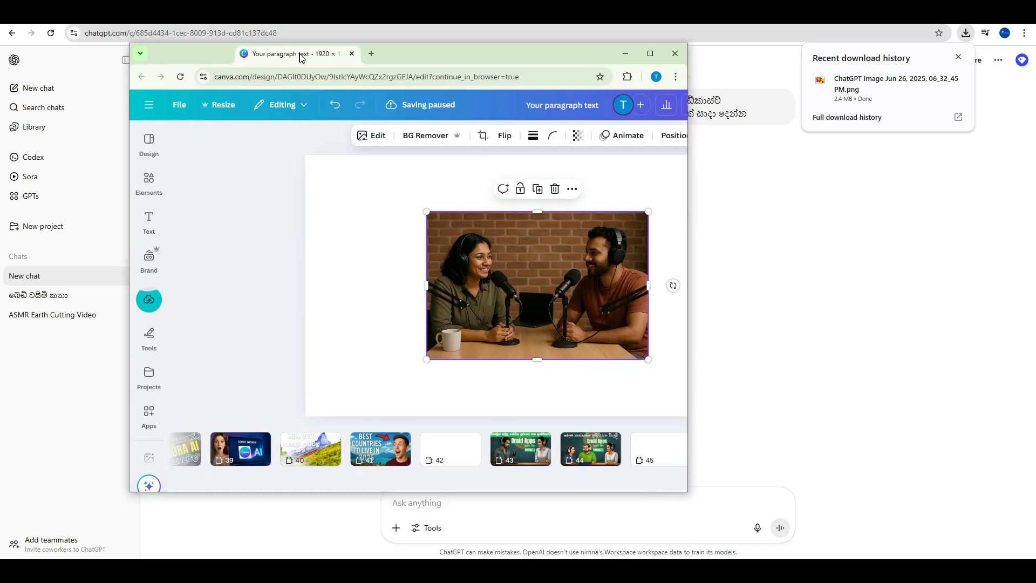
click(651, 57)
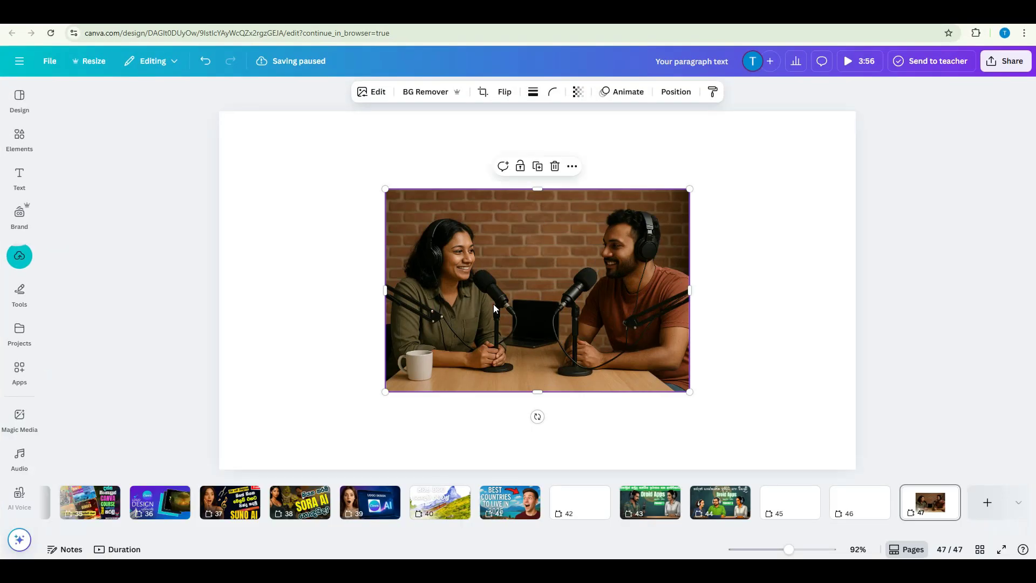
Set the podcast image as the background of Canva page 47
right_click(477, 256)
click(317, 287)
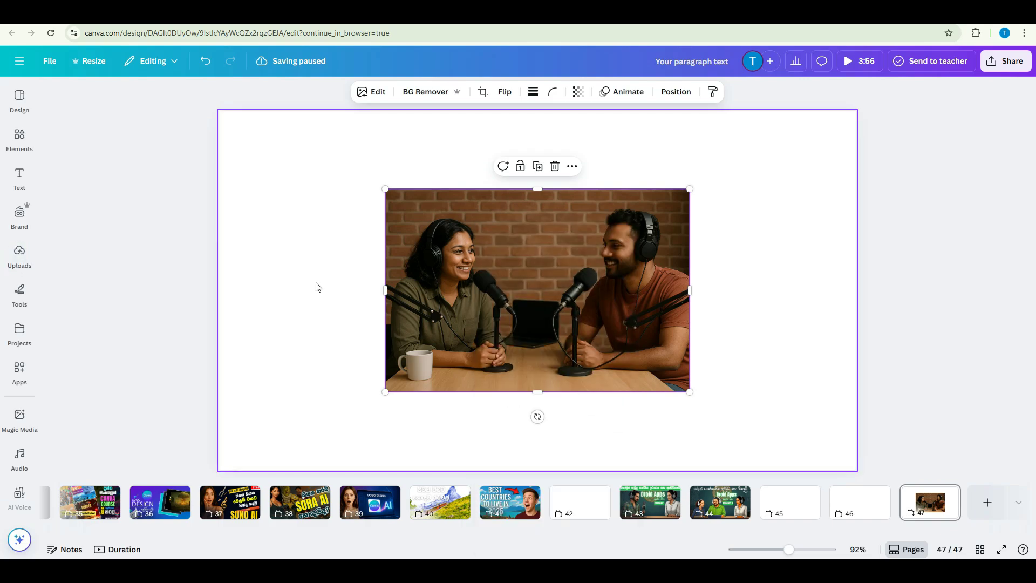
right_click(489, 286)
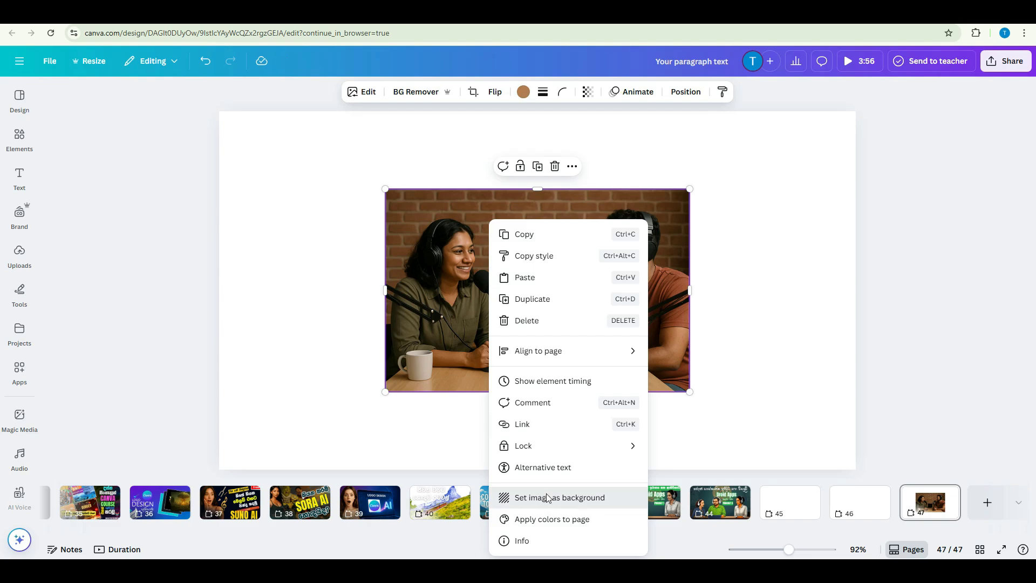
click(541, 497)
click(343, 252)
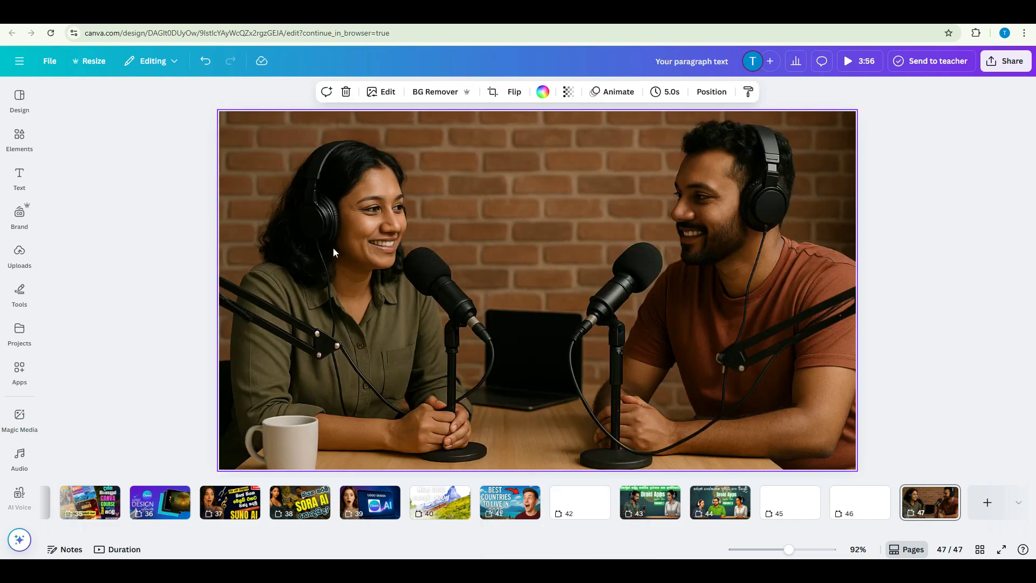
Start Magic Grab on the podcast background image and select the woman and the man
click(384, 93)
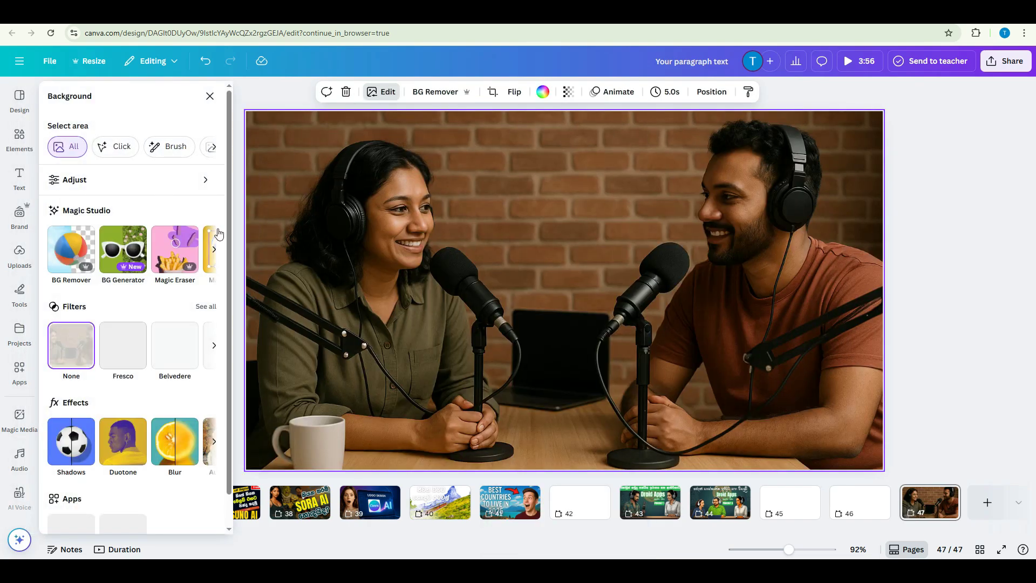
click(215, 249)
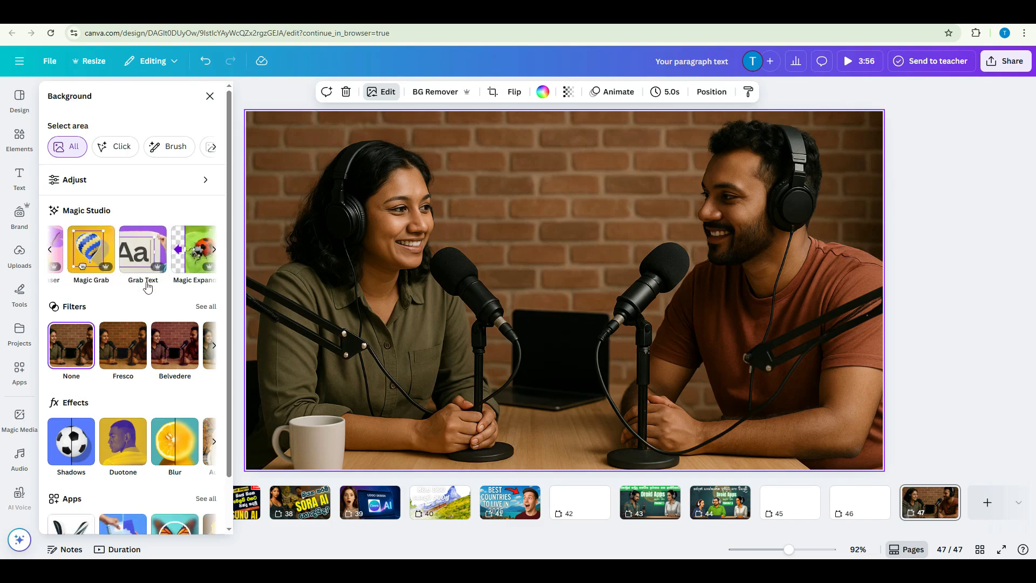
click(89, 253)
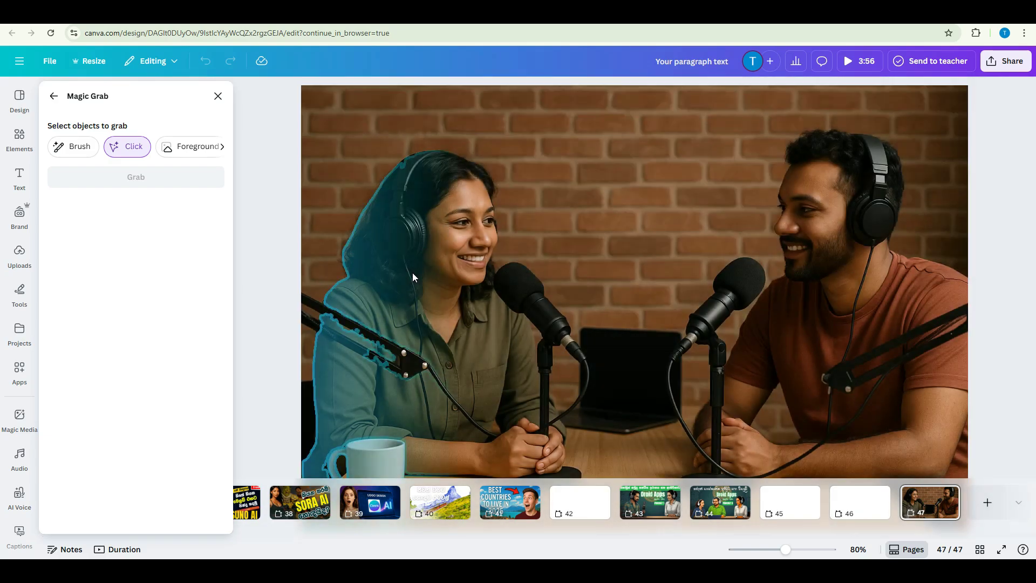
click(431, 300)
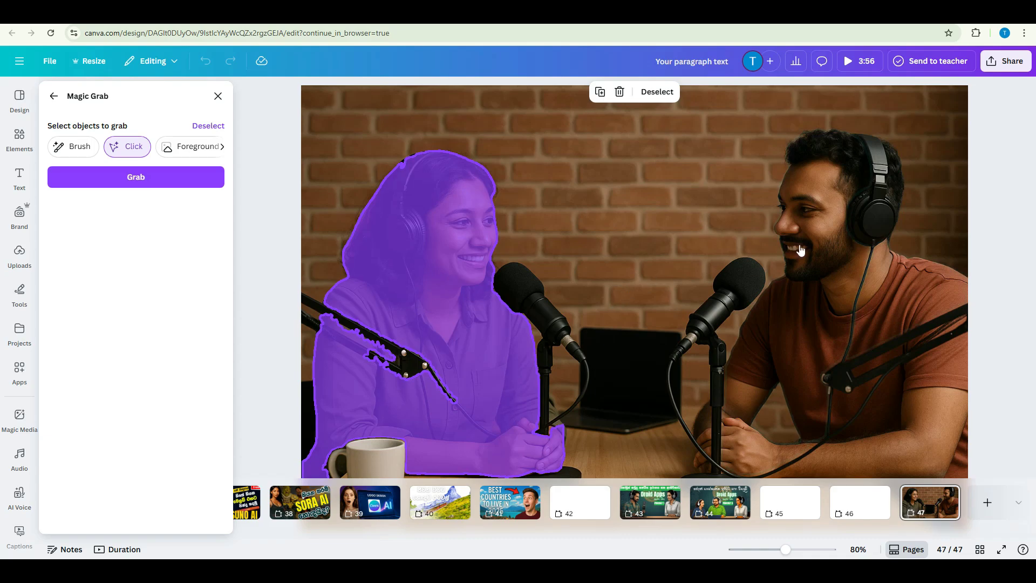
click(837, 241)
click(136, 177)
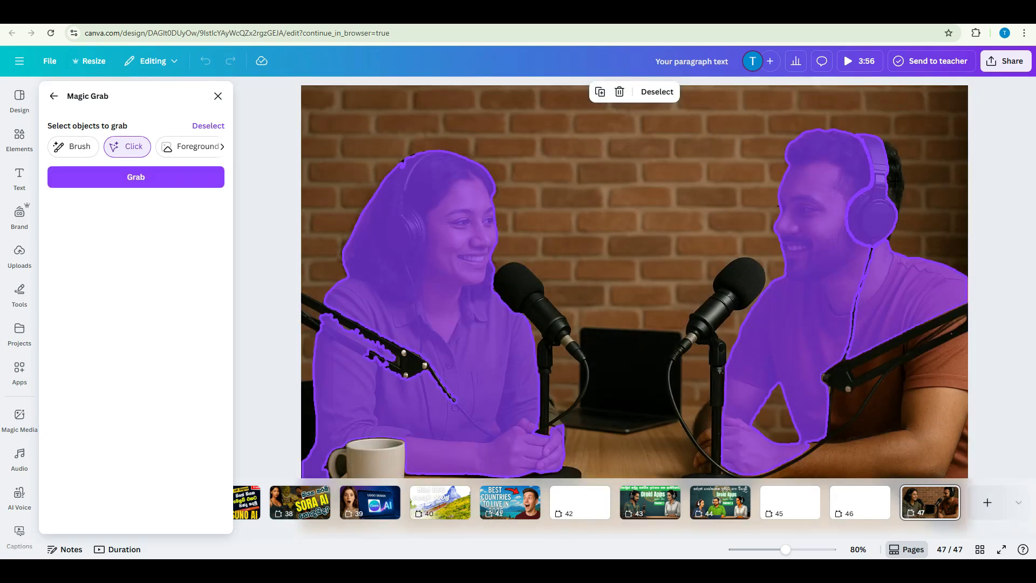
Add the rest of the man's headphones, his lower arm and both microphone boom arms to the Magic Grab selection
click(896, 182)
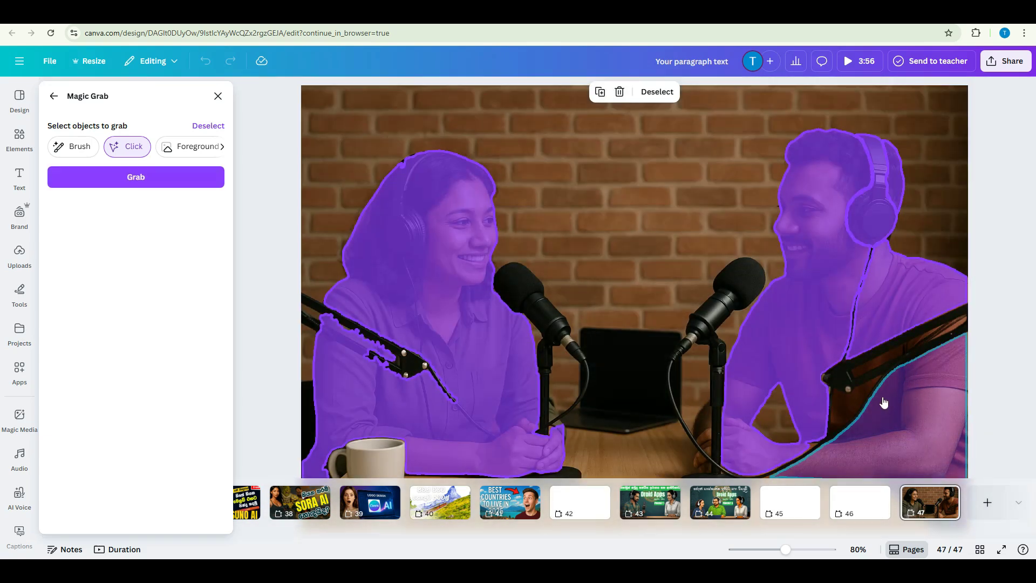
click(883, 402)
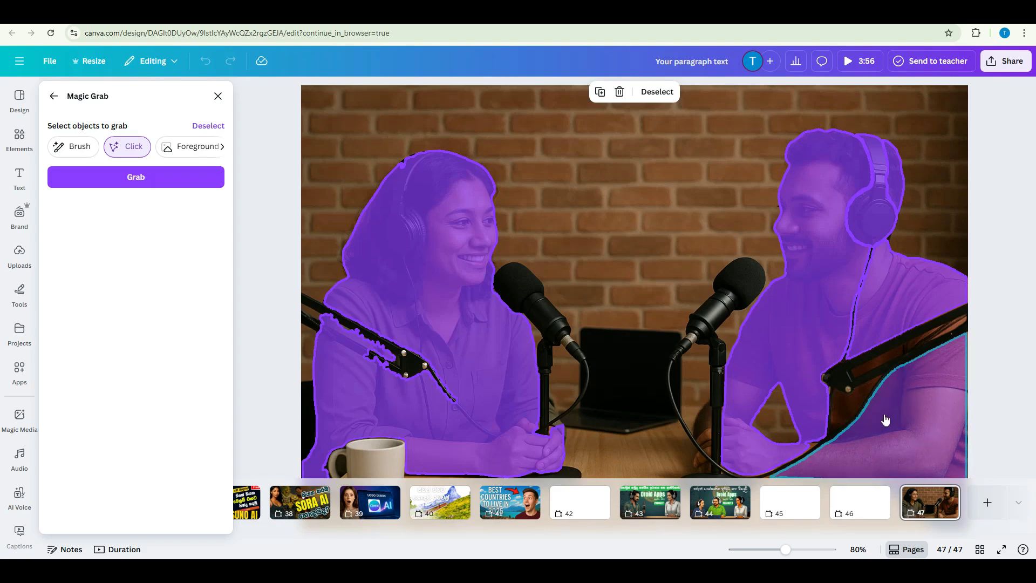
click(857, 410)
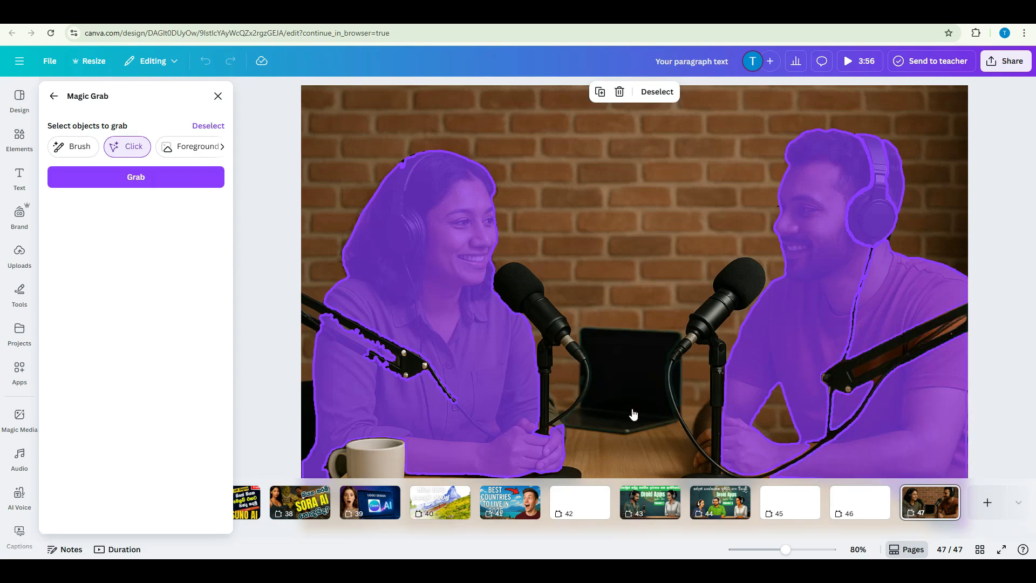
click(876, 371)
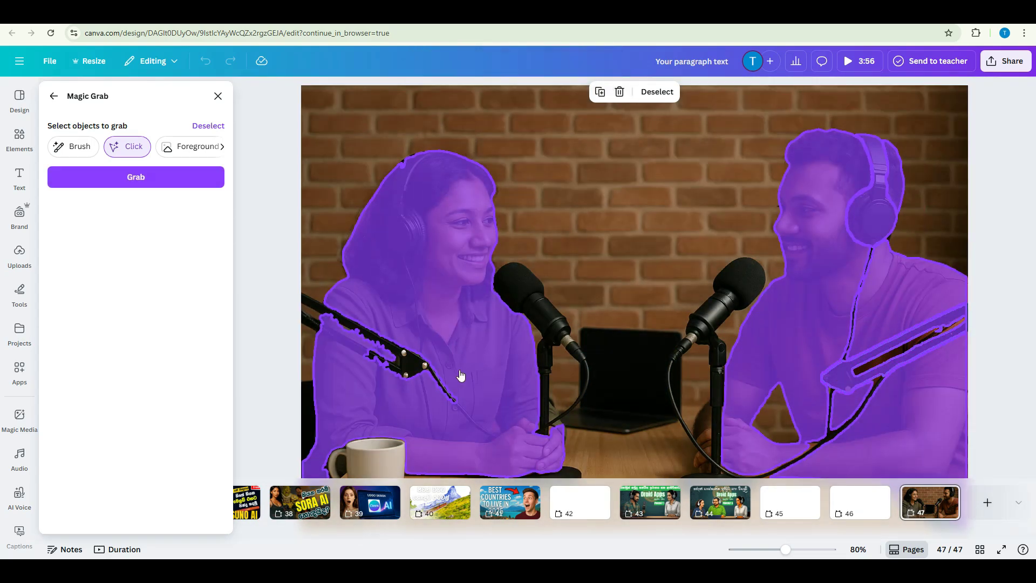
click(413, 368)
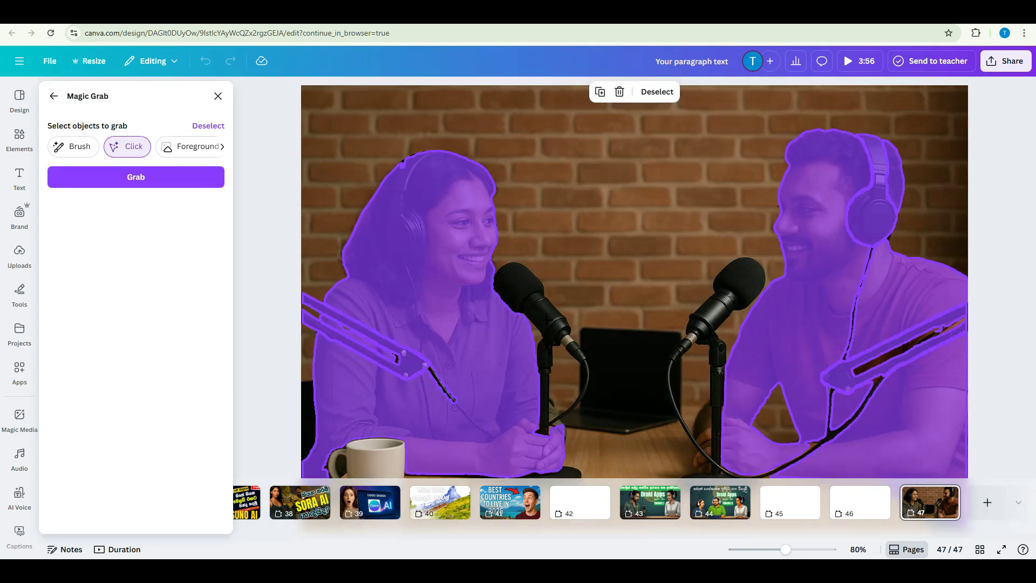
Add both desk microphones, their stands and the white mug to the Magic Grab selection
click(546, 318)
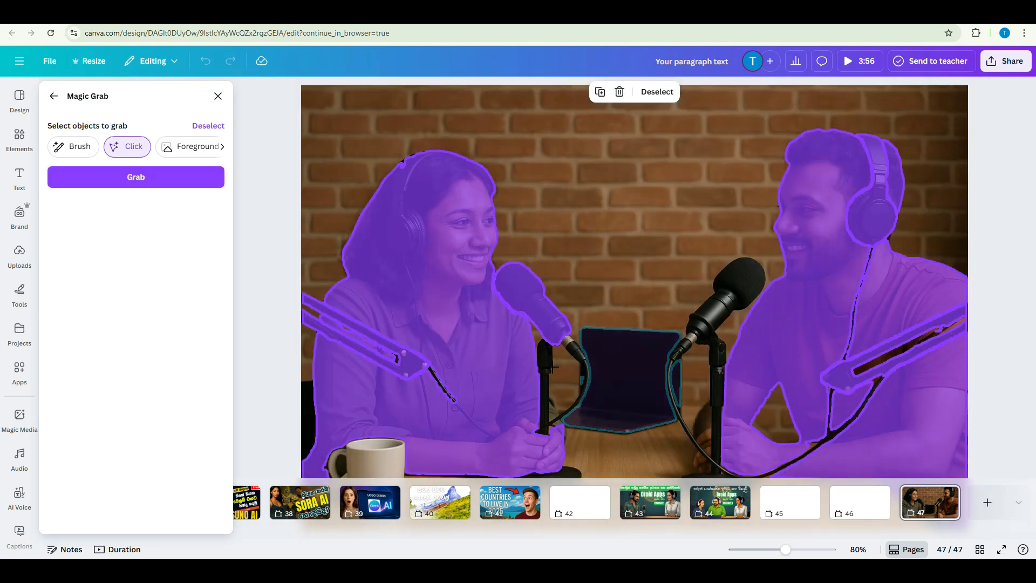
click(554, 369)
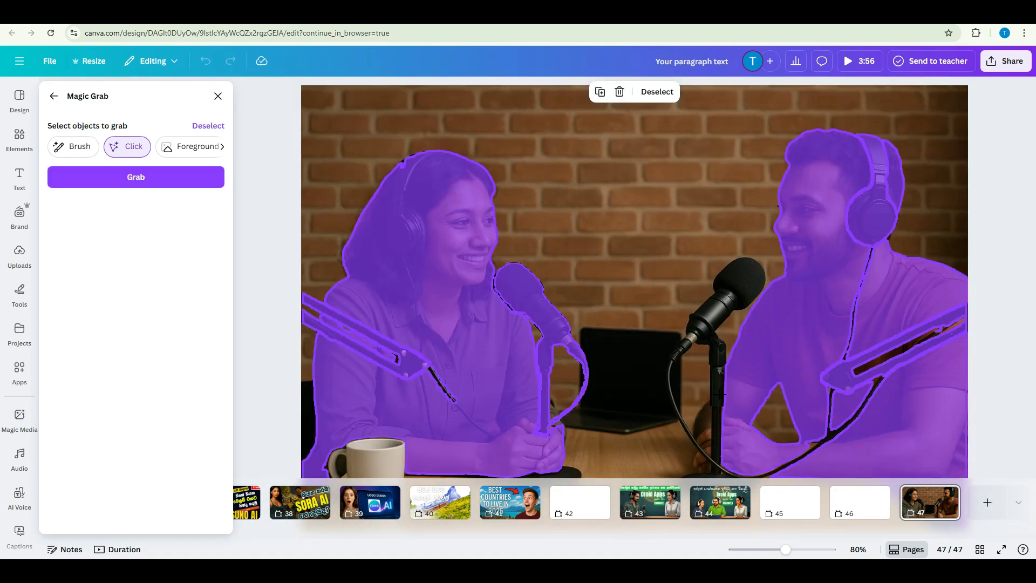
click(634, 307)
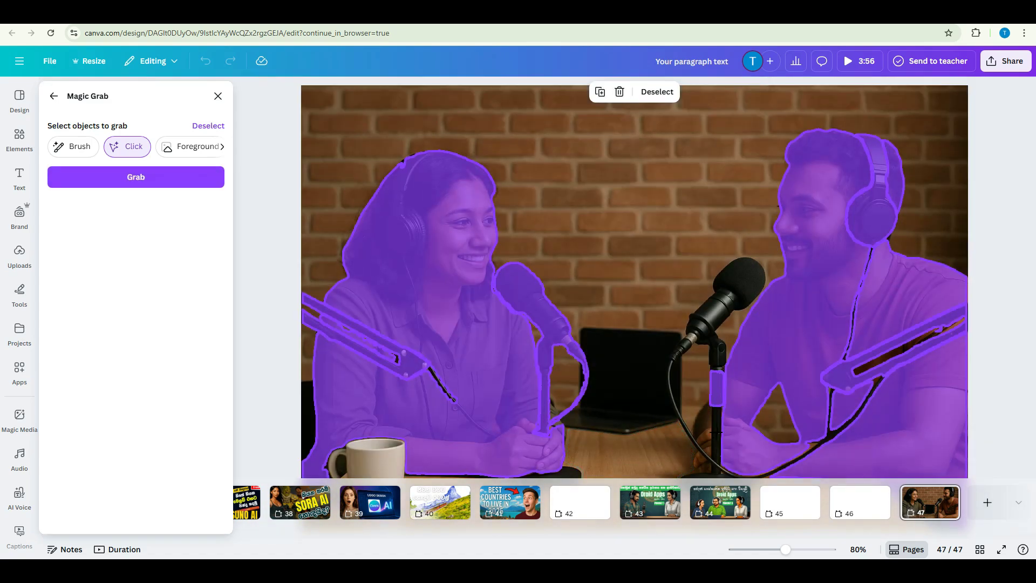
click(389, 454)
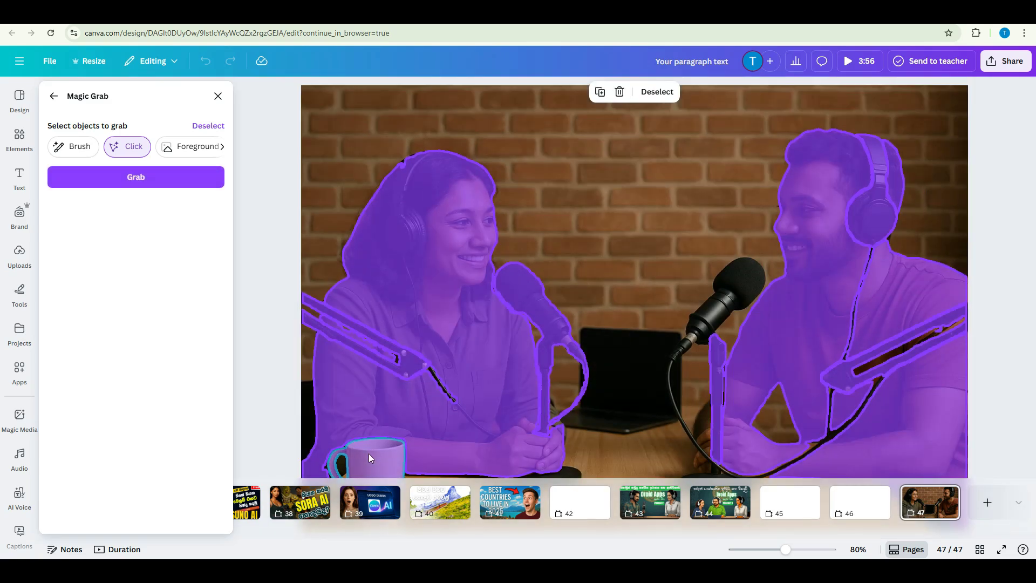
click(716, 308)
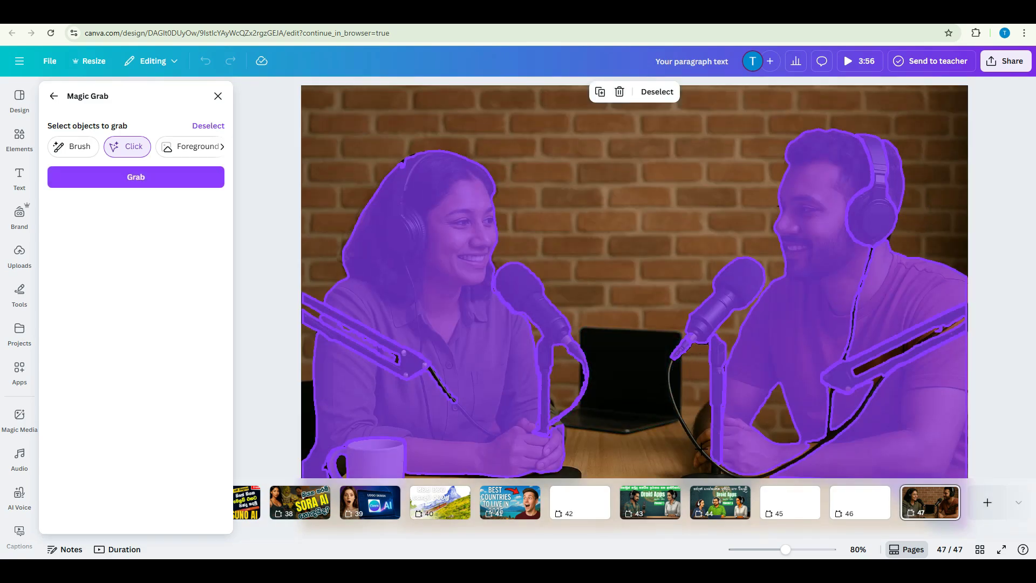
Add the remaining microphone cables to the selection and grab all selected objects out of the background
click(701, 449)
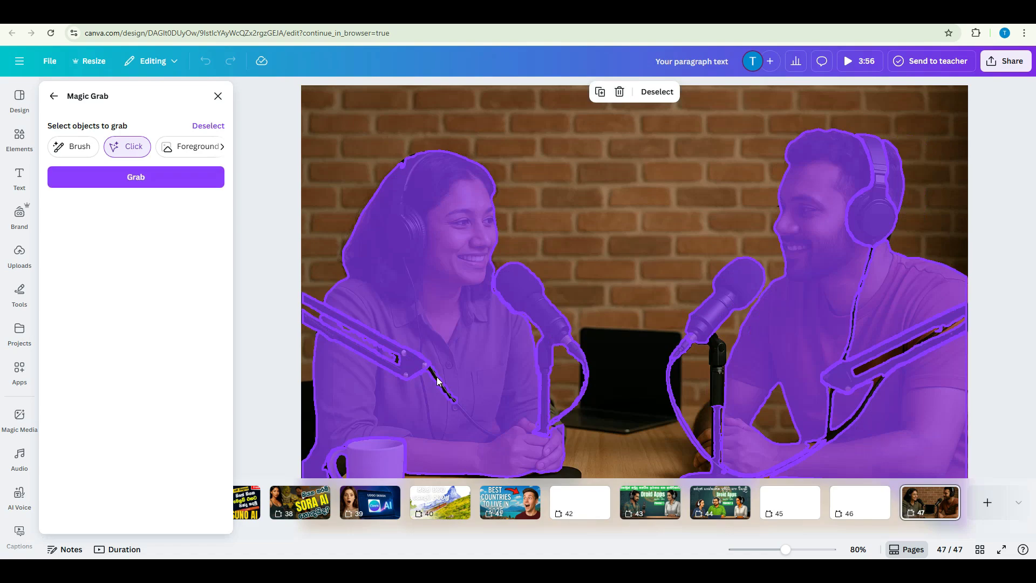
click(437, 378)
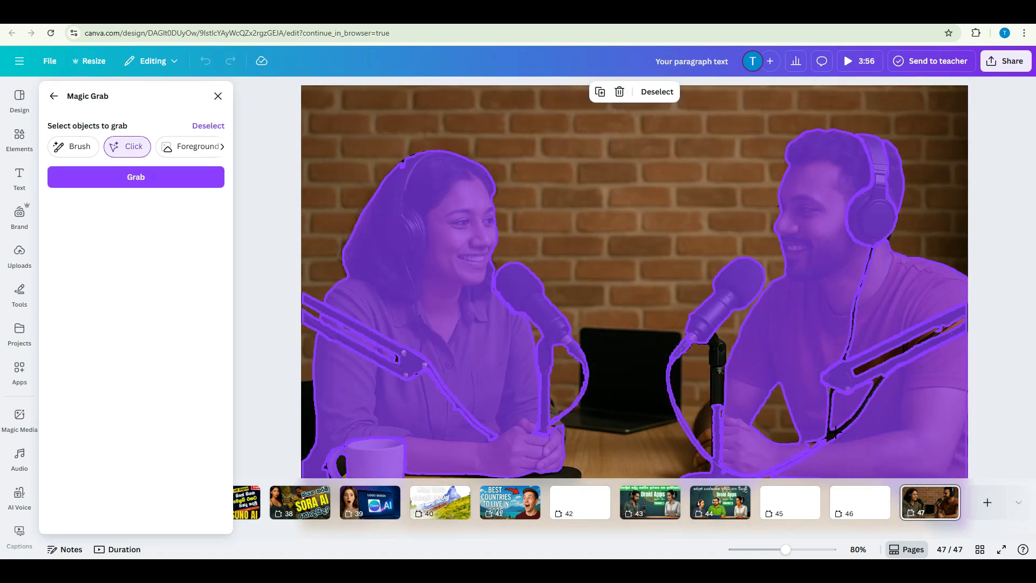
click(892, 374)
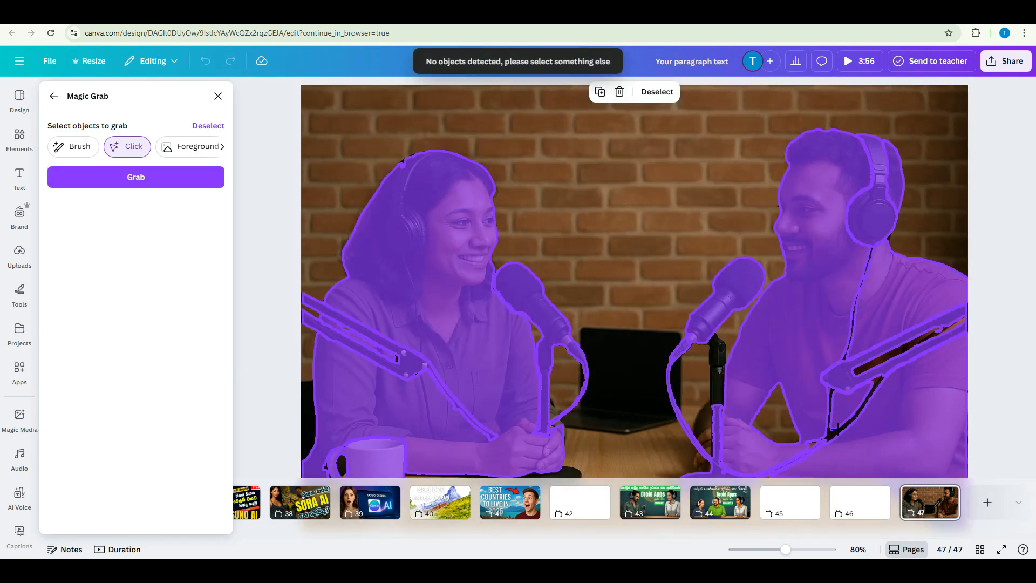
click(635, 308)
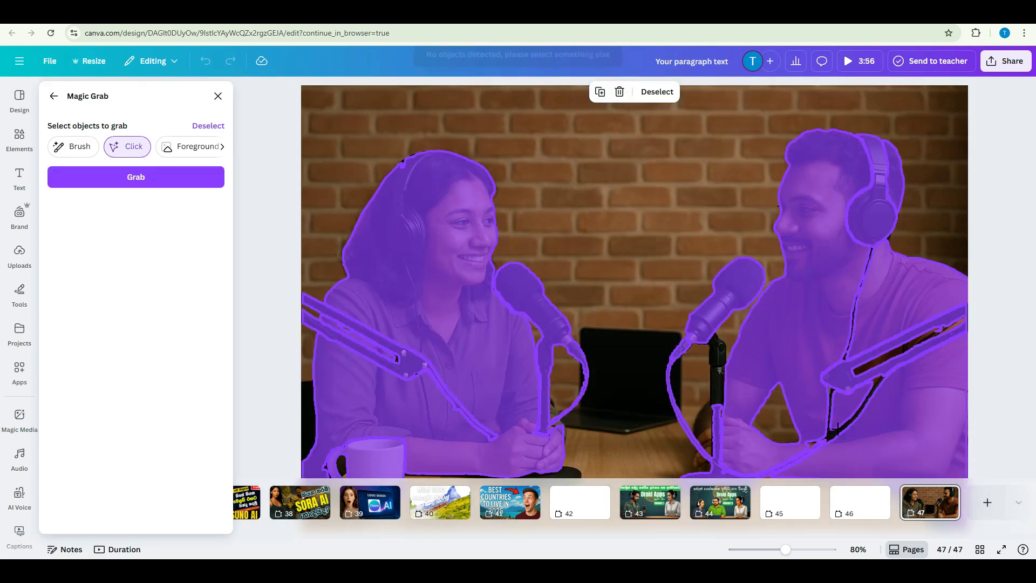
click(162, 178)
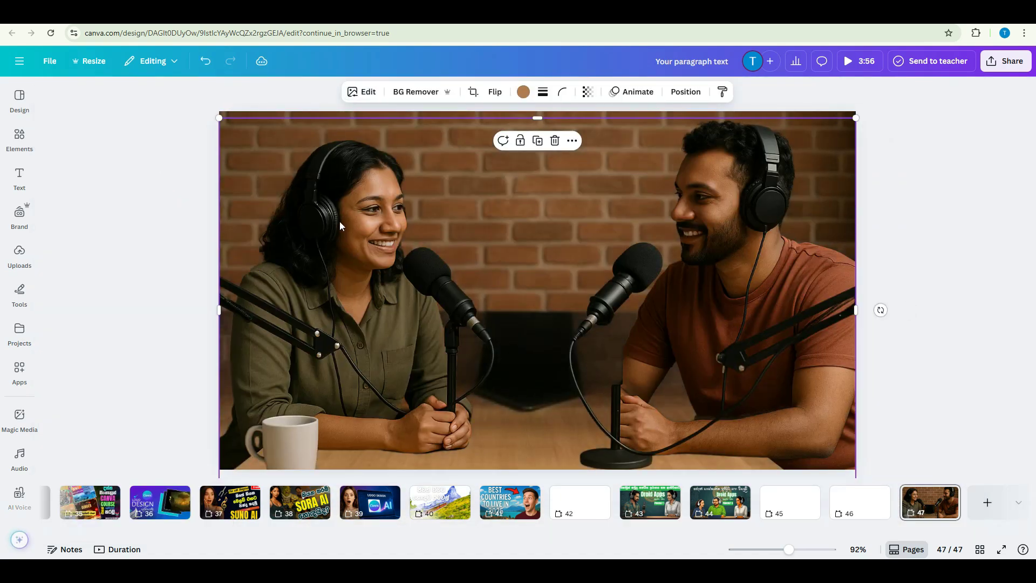
Shift the grabbed hosts slightly down, try enlarging them, and undo everything back to the original background image
mouse_move(339, 221)
mouse_down()
mouse_move(448, 223)
mouse_move(323, 222)
mouse_move(453, 232)
mouse_move(333, 229)
mouse_move(372, 232)
mouse_move(342, 231)
mouse_up()
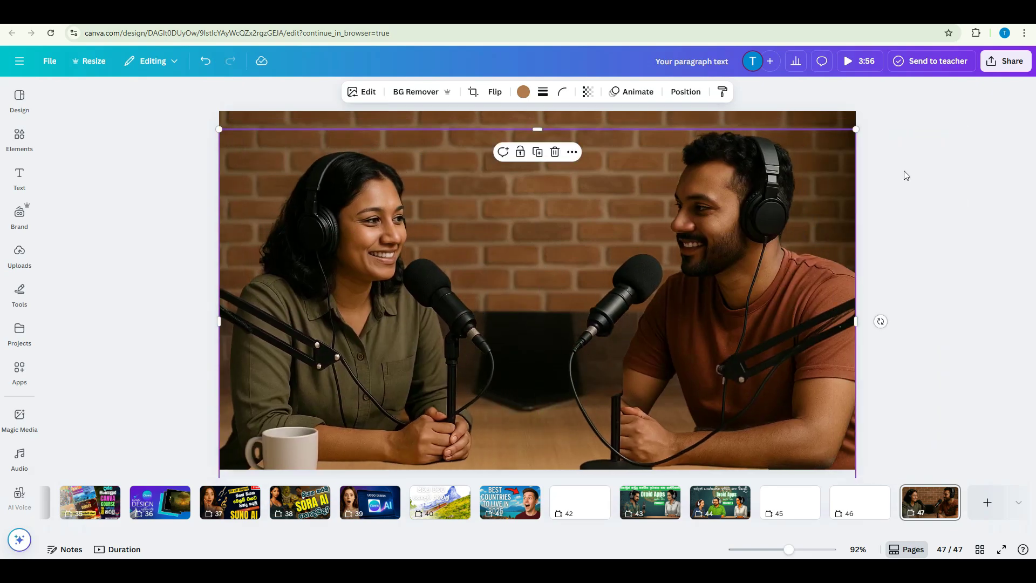
mouse_move(856, 130)
mouse_down()
mouse_move(886, 107)
mouse_move(870, 115)
mouse_up()
click(199, 61)
click(200, 61)
click(204, 67)
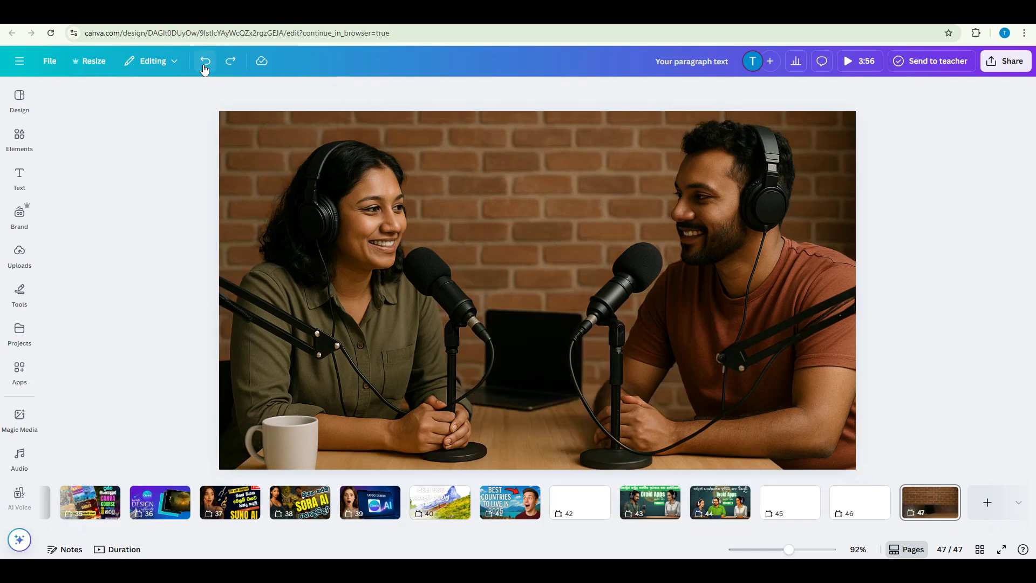
Grab the two hosts with their microphones again and move the cutout to check its separation from the background
click(582, 352)
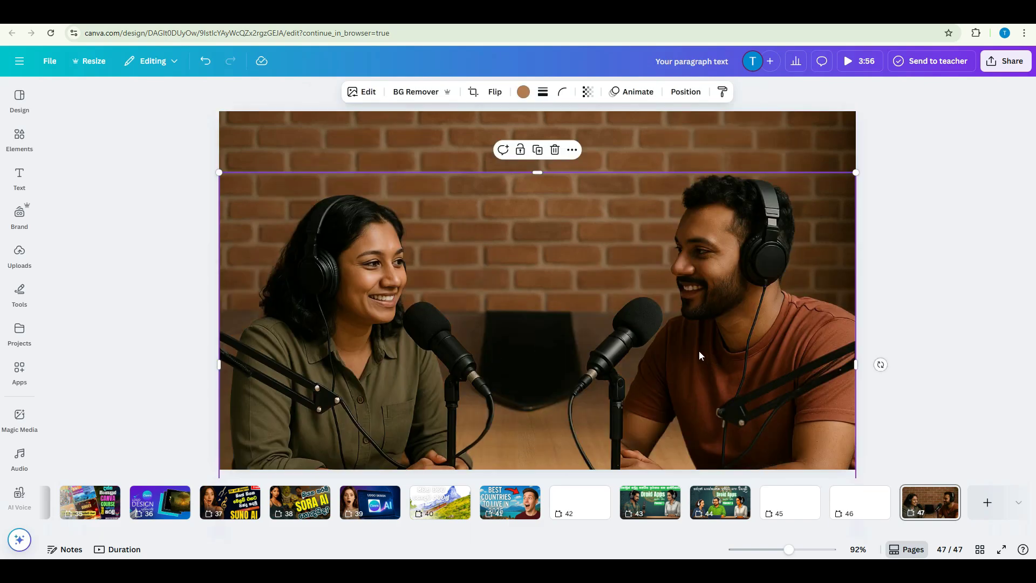
drag(700, 356, 695, 332)
mouse_move(348, 260)
mouse_down()
mouse_move(340, 215)
mouse_move(864, 224)
mouse_move(580, 227)
mouse_move(317, 208)
mouse_move(357, 201)
mouse_move(342, 251)
mouse_move(335, 247)
mouse_up()
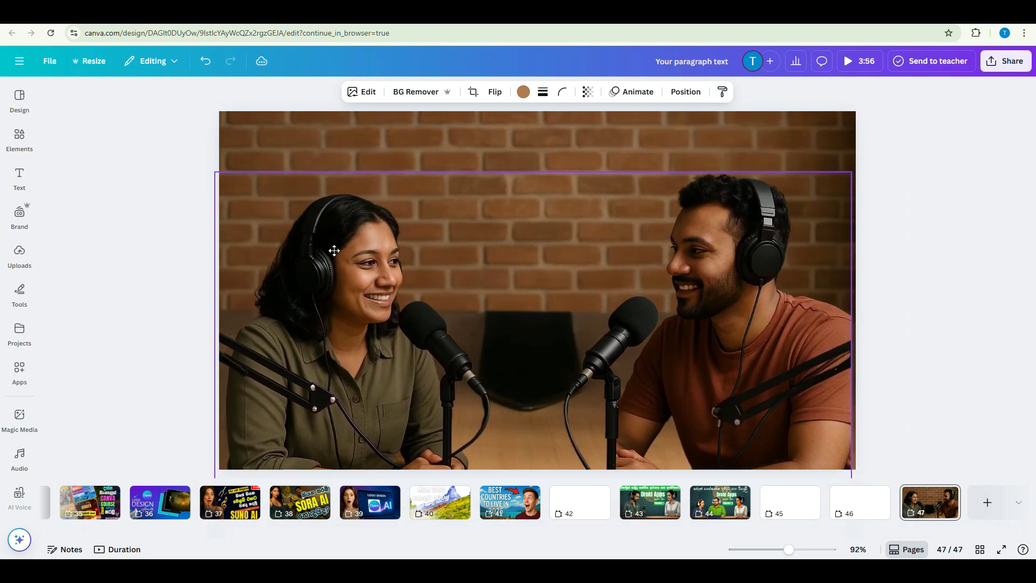
click(178, 202)
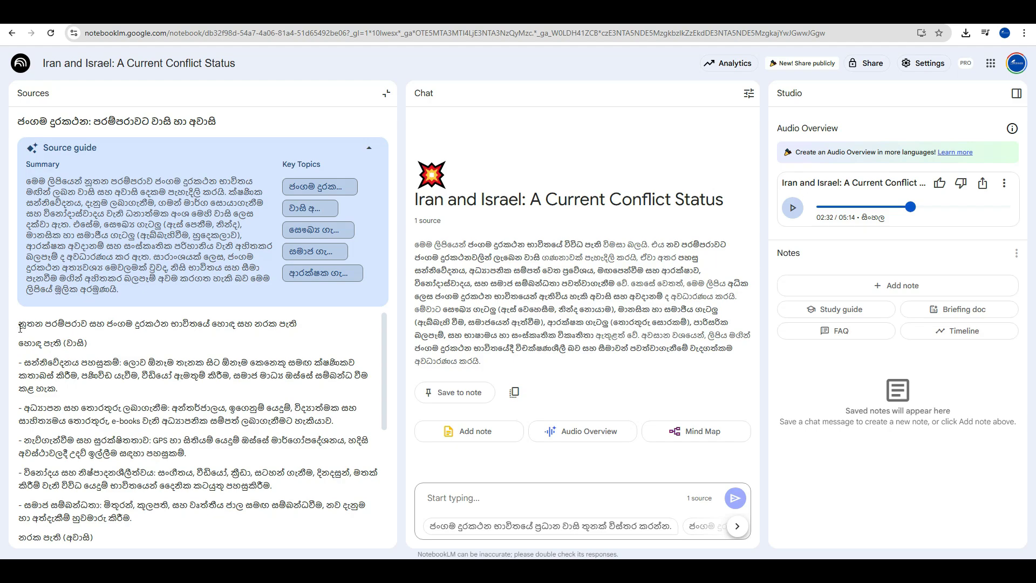
In NotebookLM, copy the phrase "නූතන පරම්පරාව සහ ජංගම දුරකථන" from the source heading
drag(20, 328, 297, 324)
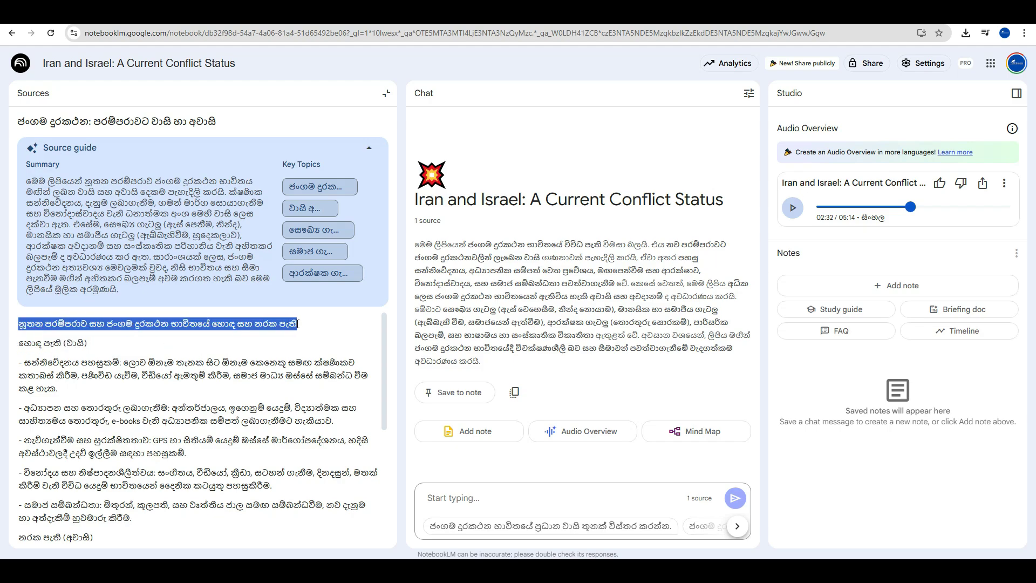
drag(20, 328, 150, 326)
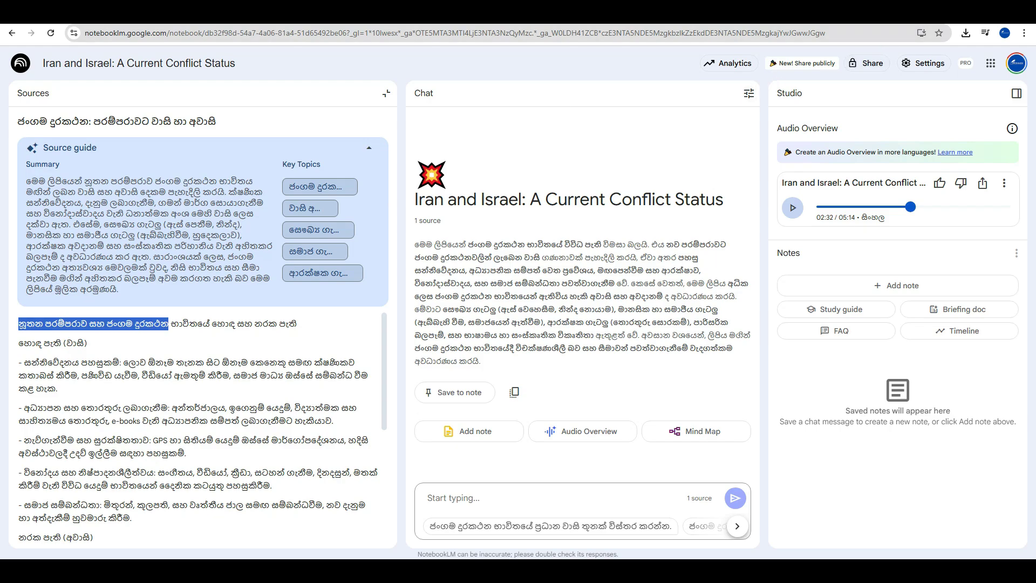
Search Google for "unicode to abhaya" in a new browser tab and open the Unicode to FMAbhaya Converter
key(ctrl+t)
click(786, 37)
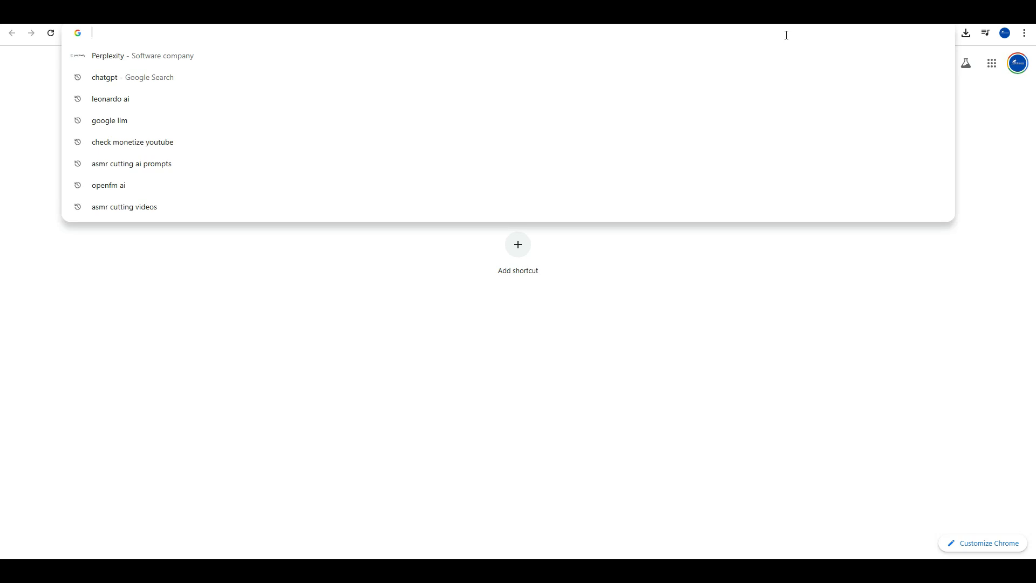
text(මබස)
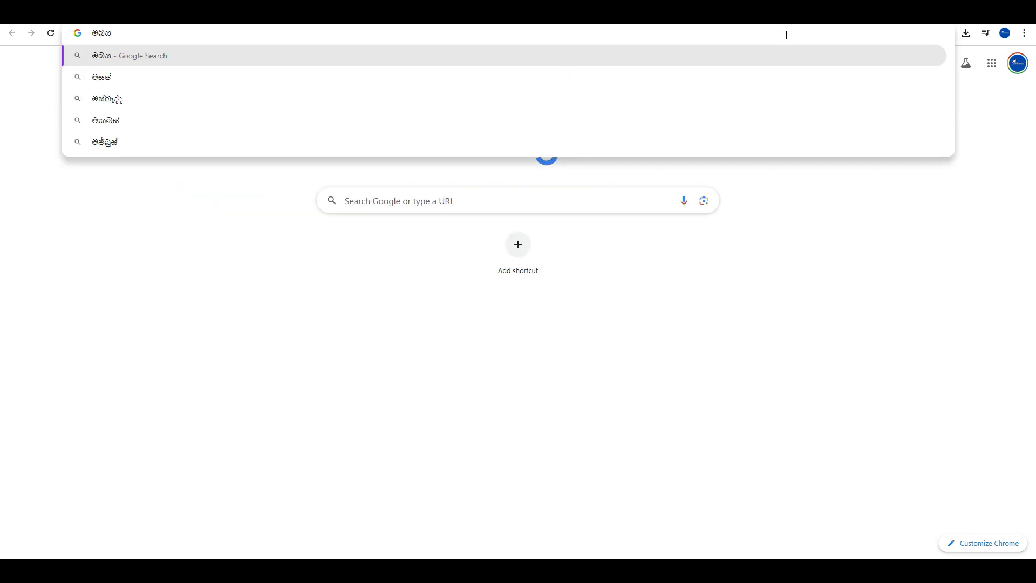
key(BackSpace)
key(BackSpace)
key(BackSpace)
text(unic)
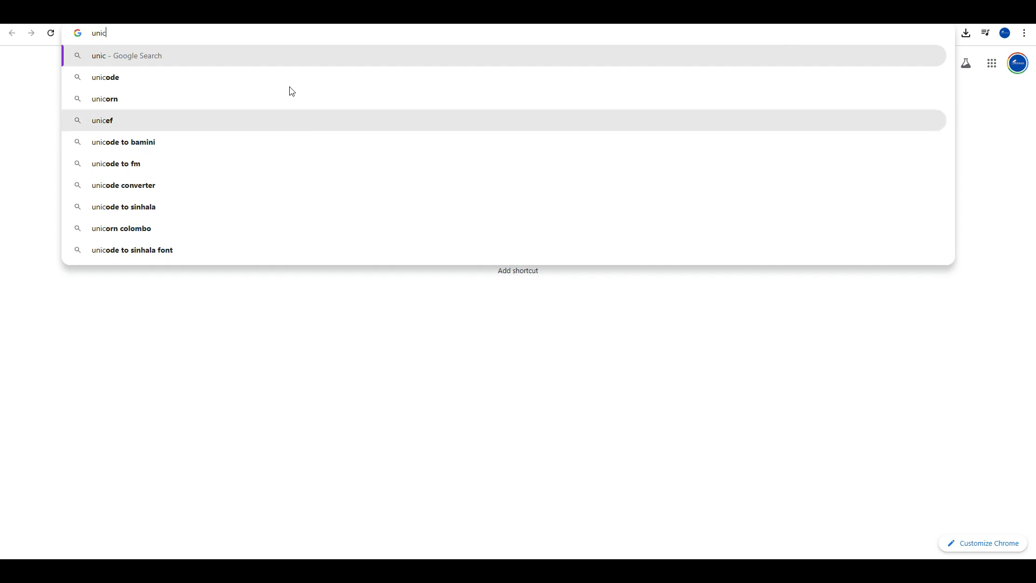
text(ode to a)
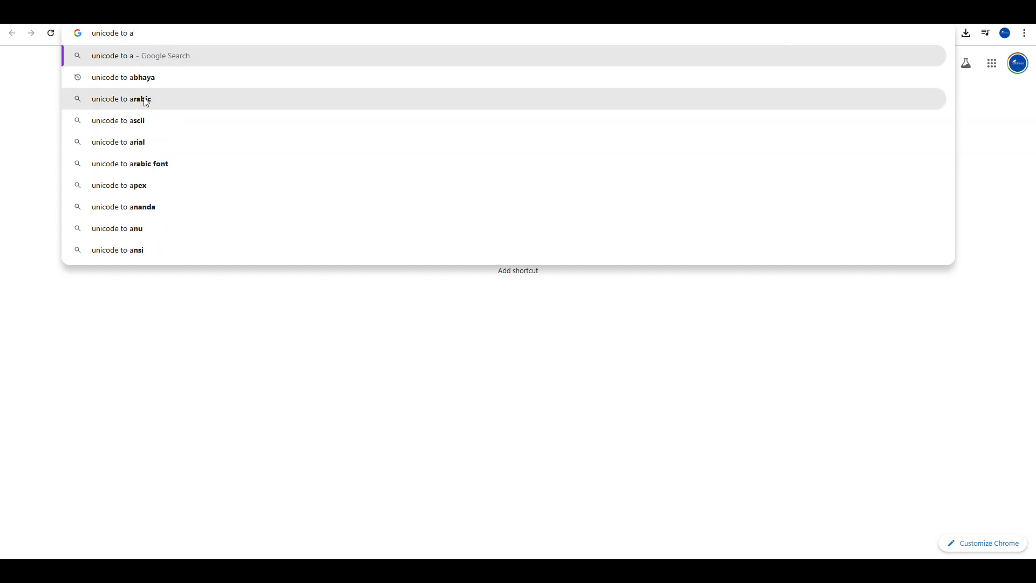
click(148, 77)
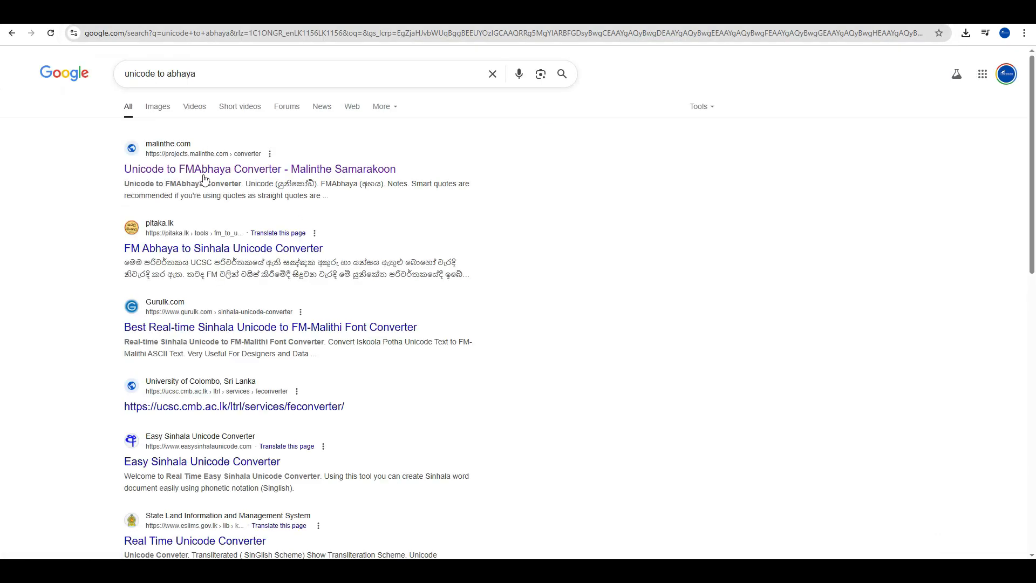
click(202, 171)
click(218, 172)
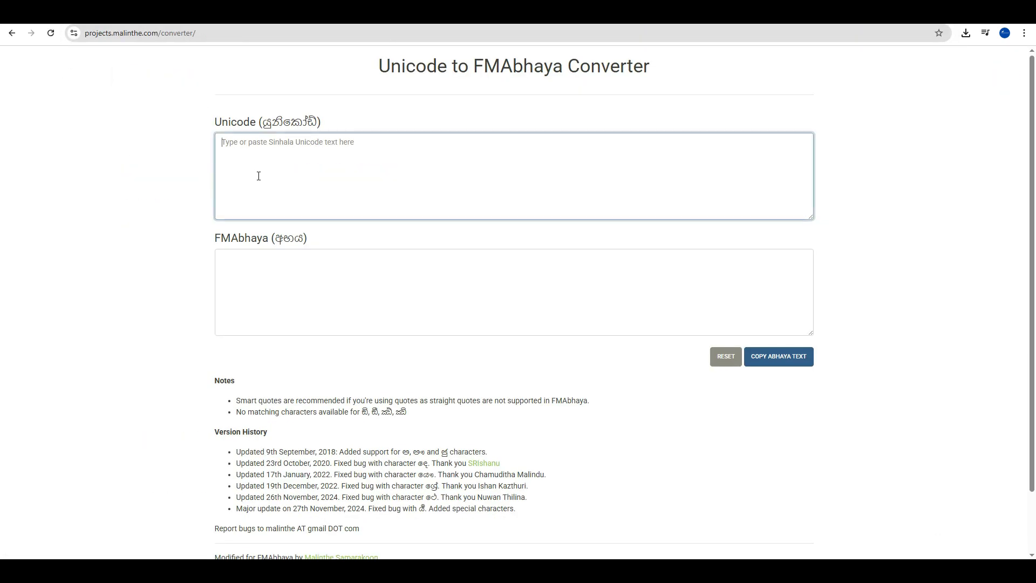
Paste the copied phrase as the Unicode text and complete its last word so it reads "නූතන පරම්පරාව සහ ජංගම දුරකථනය"
key(ctrl+v)
click(338, 262)
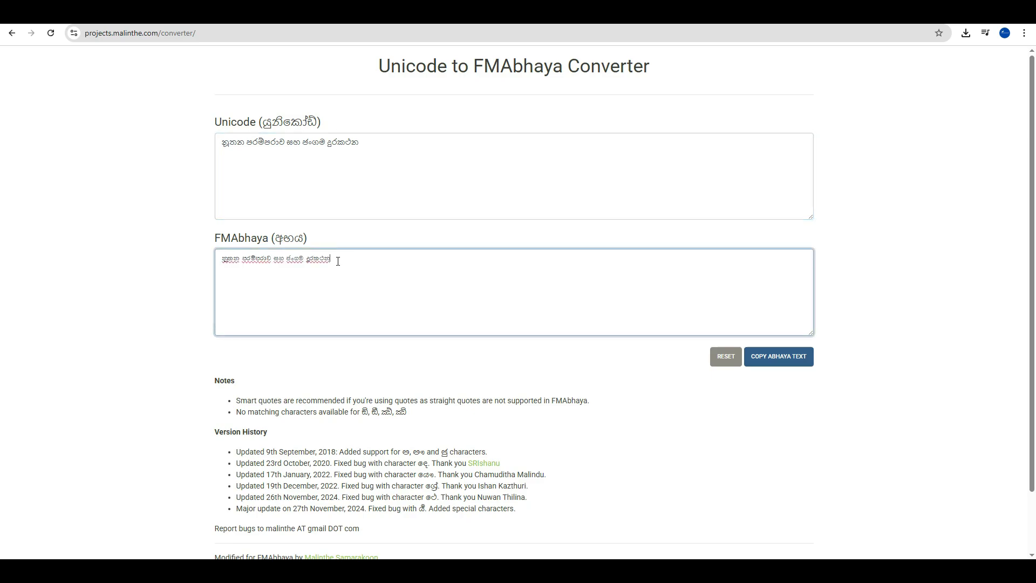
click(368, 147)
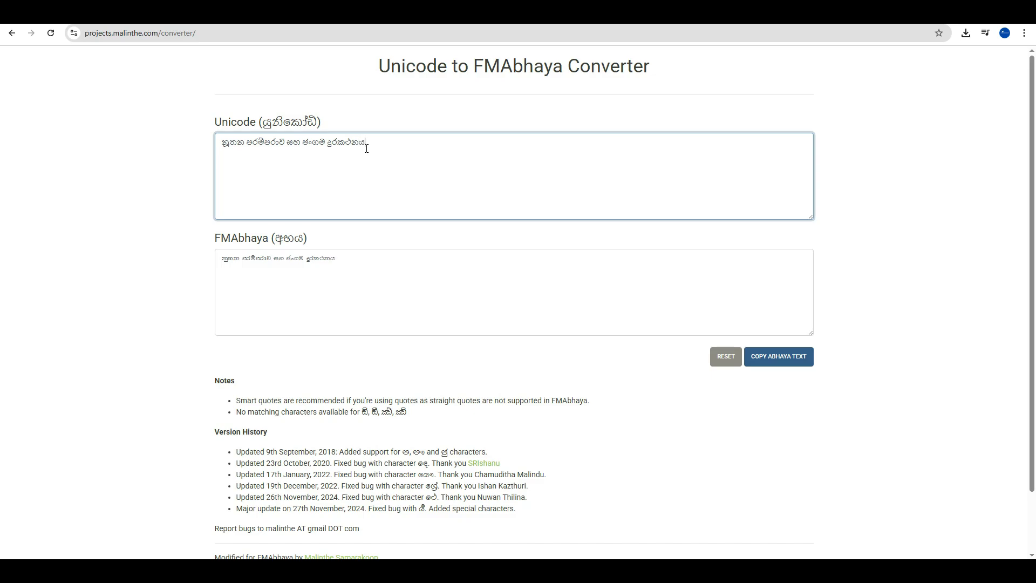
Copy the converted FMAbhaya text of the title and switch back to the Canva design
drag(370, 275, 88, 272)
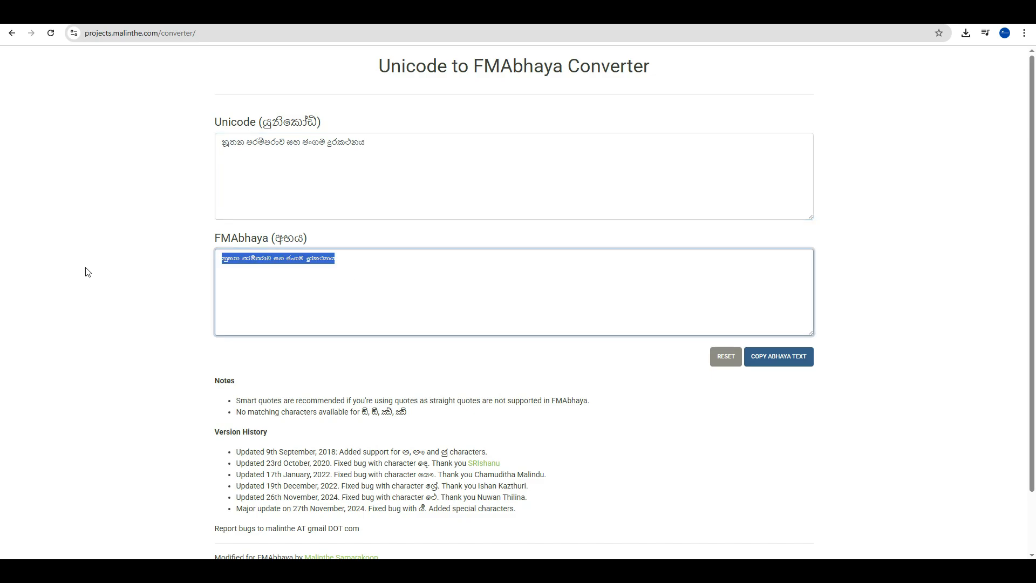
click(502, 13)
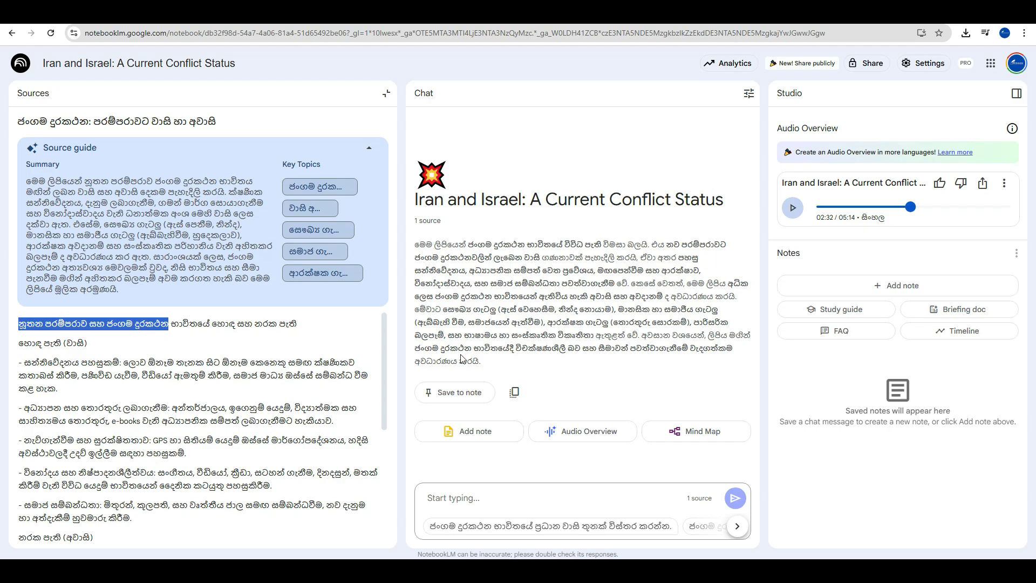
mouse_move(381, 558)
click(412, 523)
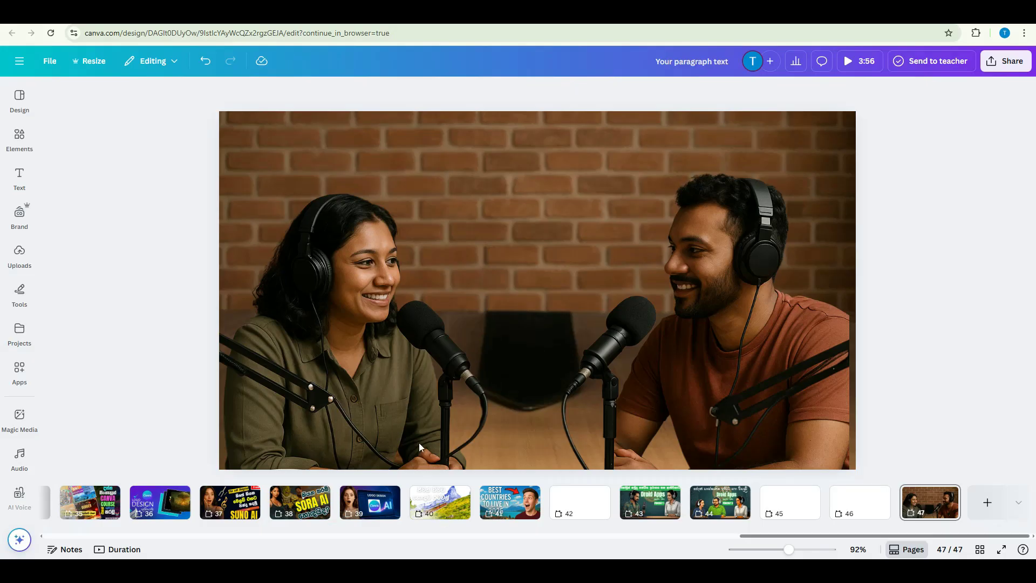
Add a subheading to page 47, replace its text with the copied FMAbhaya title and set the font to FMBasuru
click(16, 176)
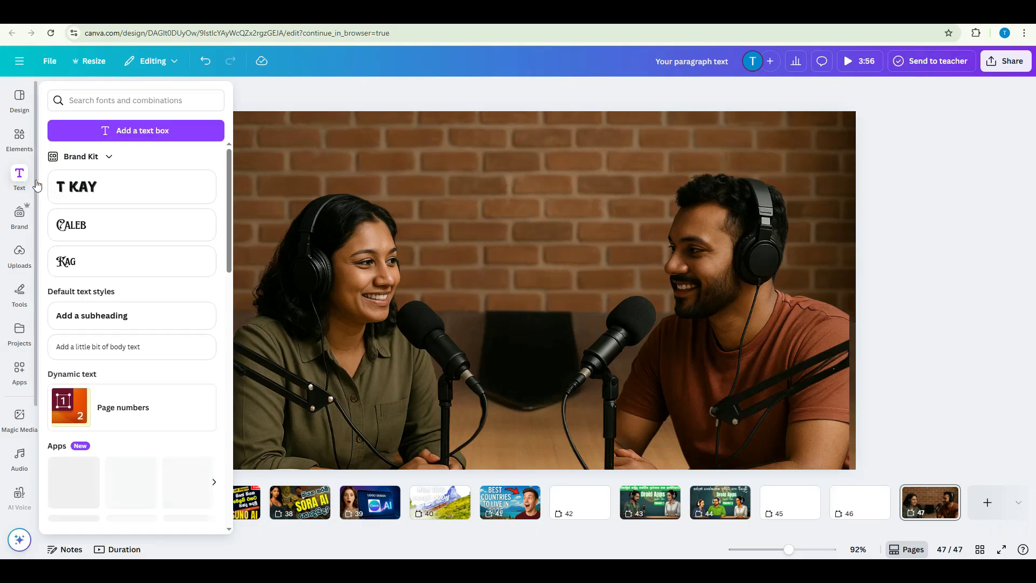
click(92, 315)
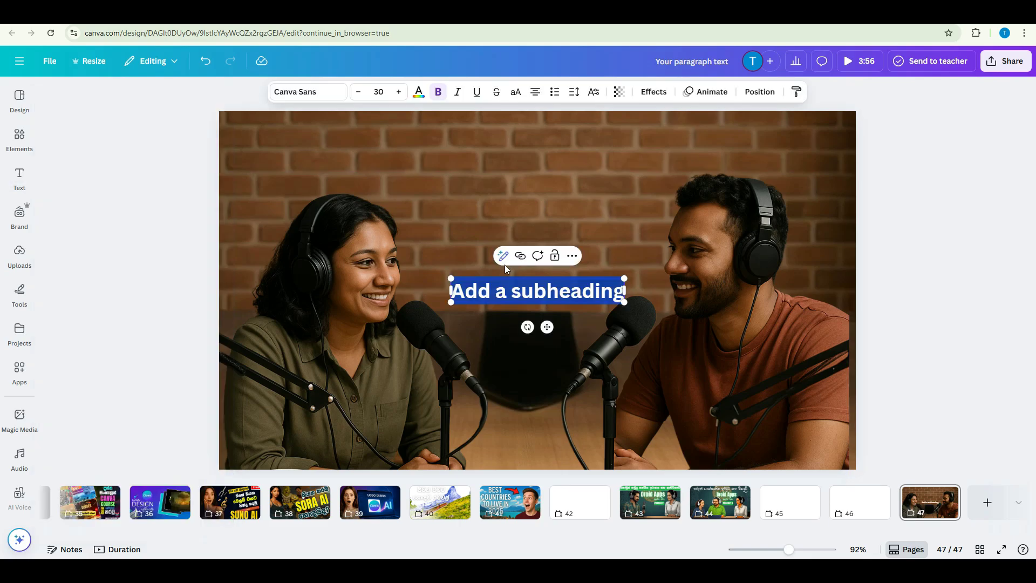
text(kQ;k mrïmrdj iy cx.u ÿrl:kh)
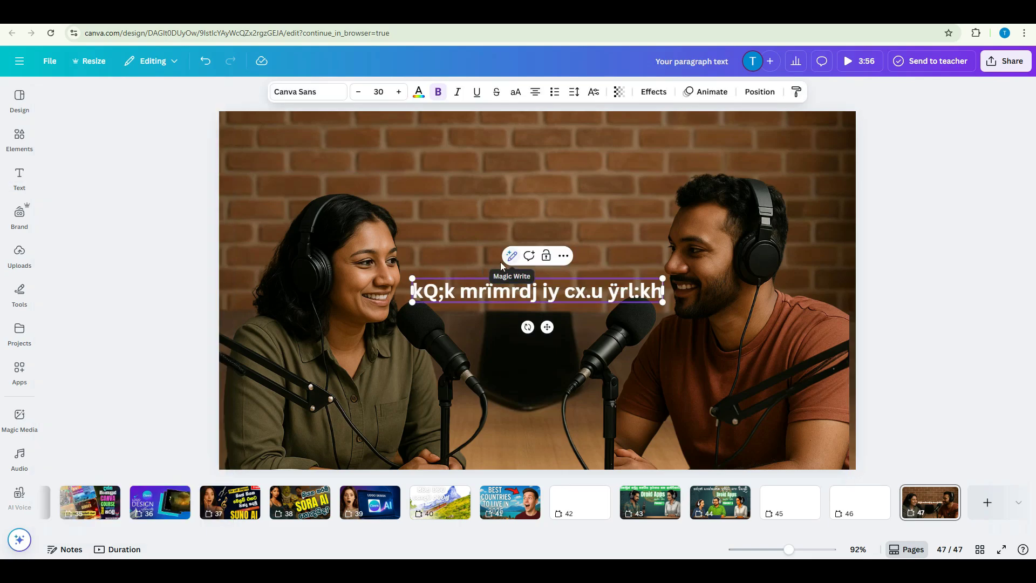
click(318, 93)
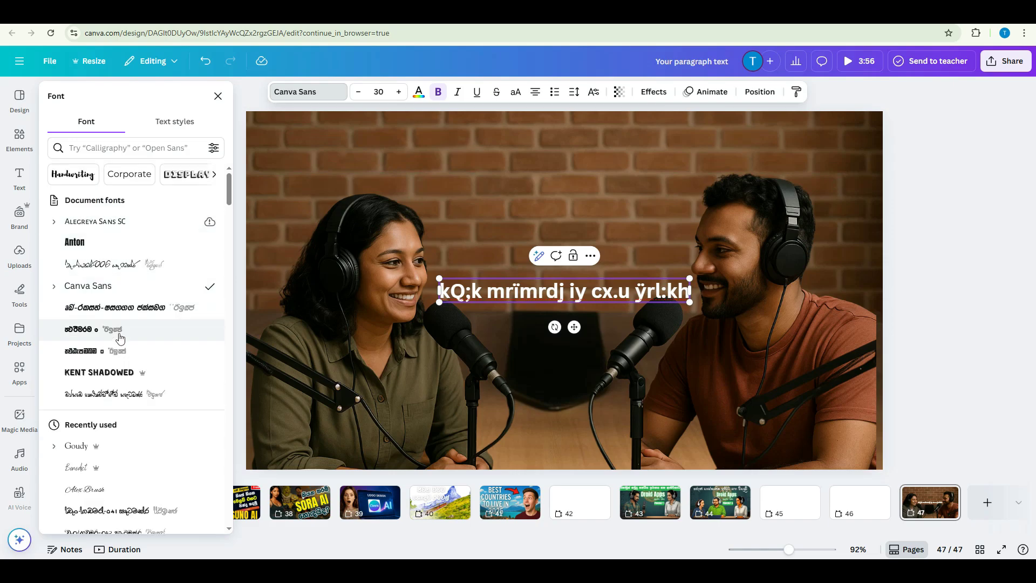
click(111, 334)
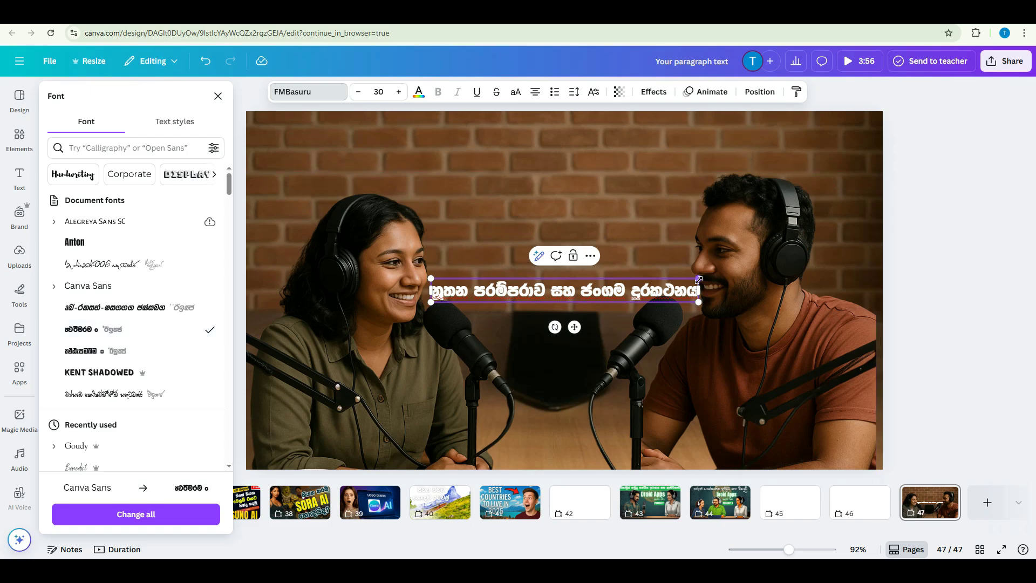
Enlarge the title to font size 50 and place it centred above the two hosts' heads
drag(752, 250, 917, 235)
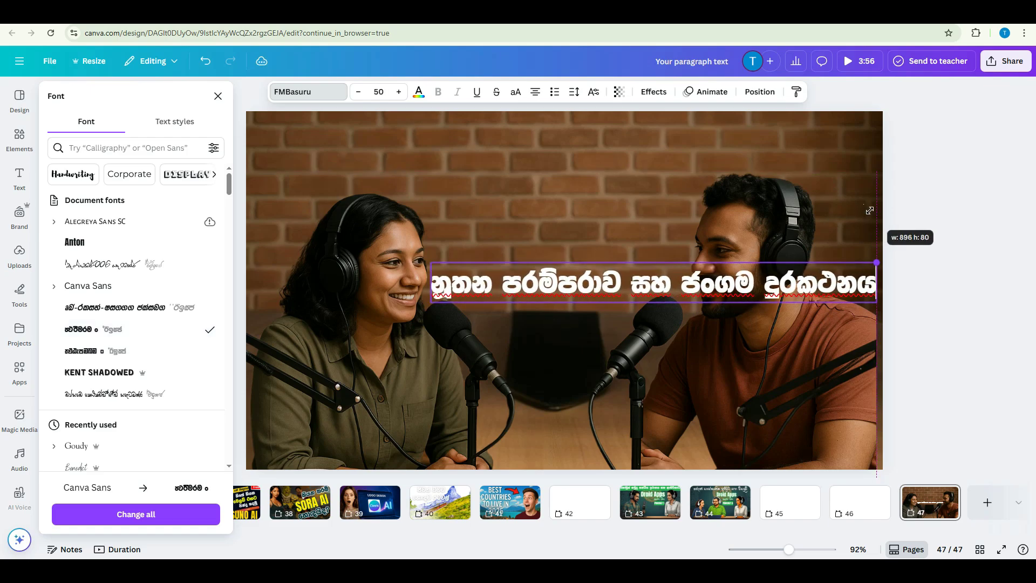
click(930, 223)
click(640, 324)
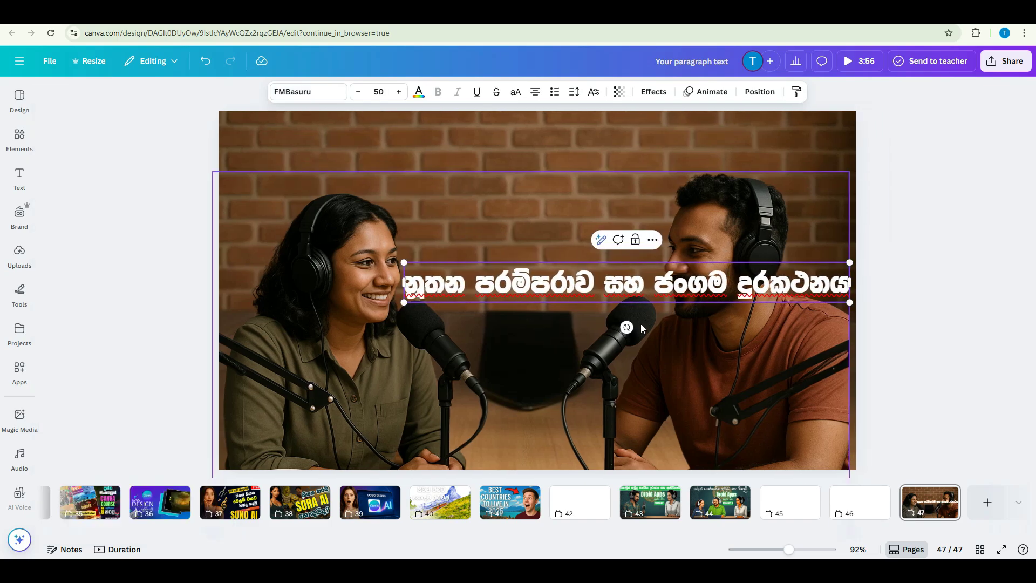
drag(628, 294, 527, 187)
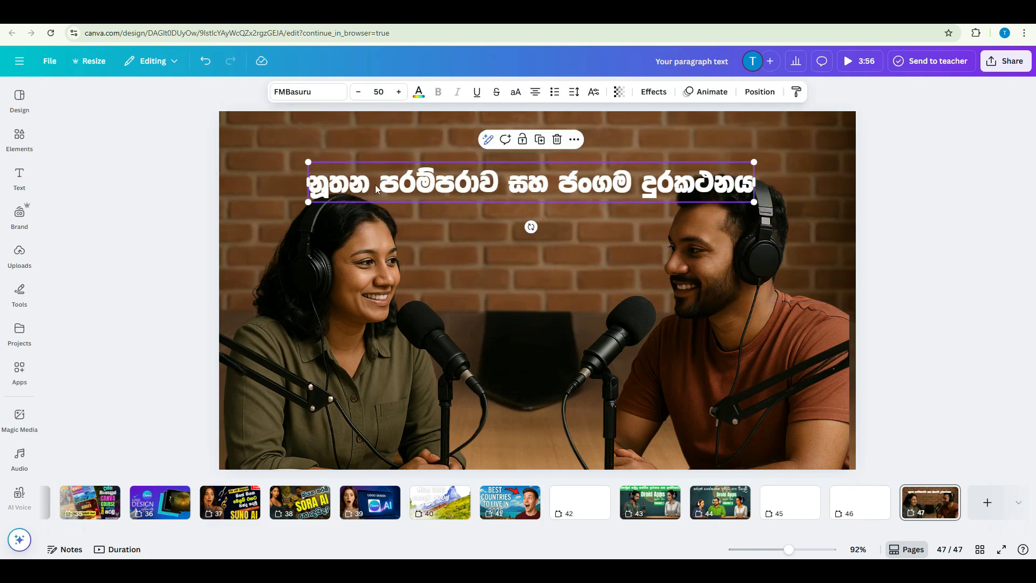
drag(429, 183, 436, 179)
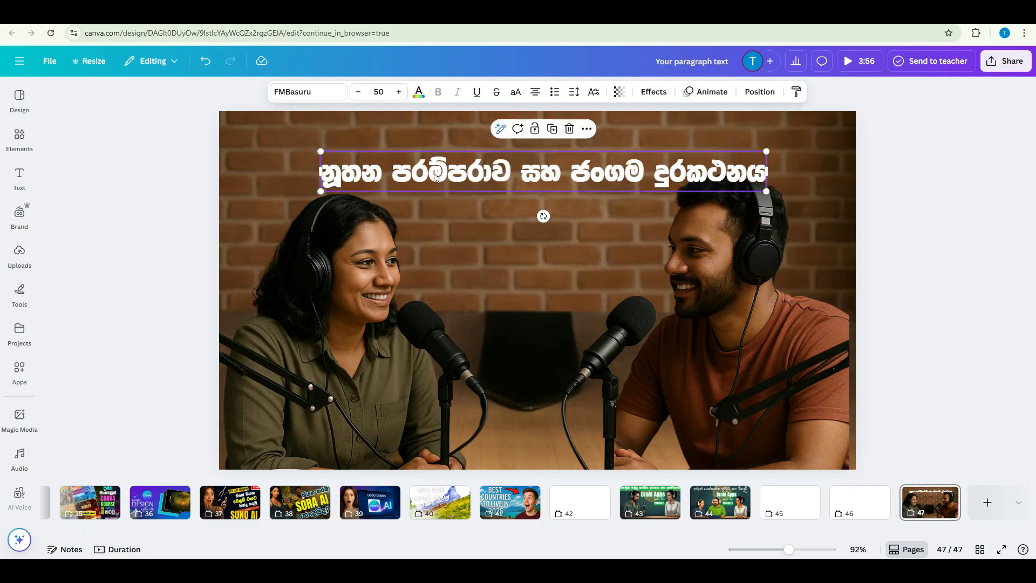
Cut "සහ ජංගම දුරකථනය" out of the title and paste it as a separate text element
double_click(525, 172)
drag(523, 173, 745, 174)
key(BackSpace)
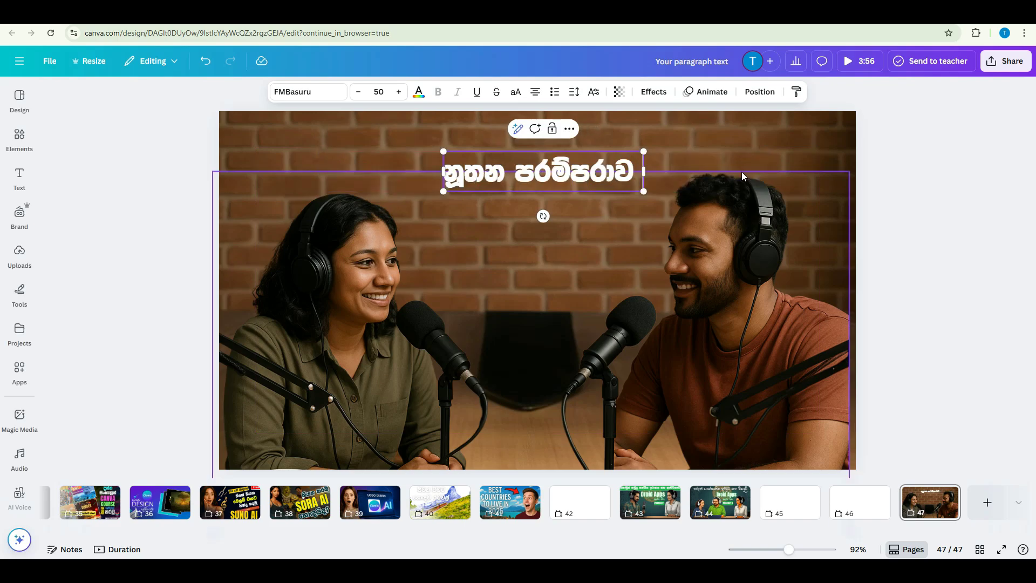
click(622, 240)
text(iy cx.u ÿrl:kh)
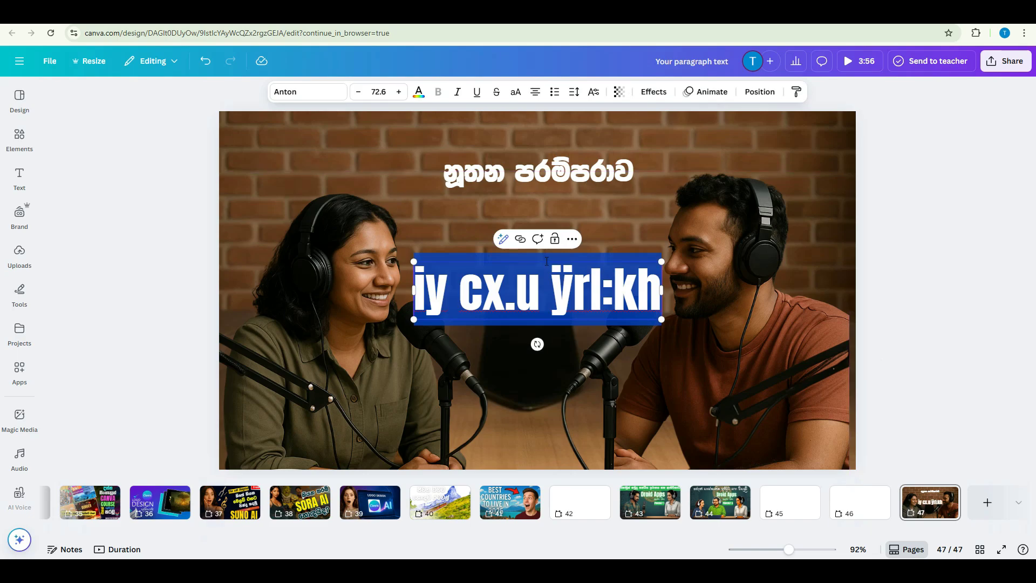
Set the font of the separate "සහ ජංගම දුරකථනය" text to FMGemunu
click(374, 96)
click(319, 98)
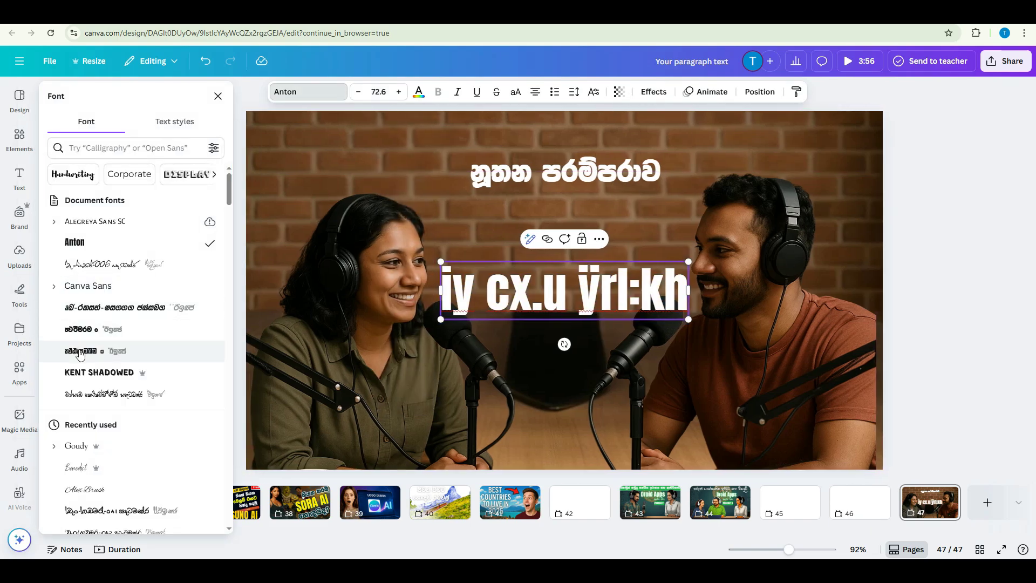
click(299, 345)
Cut "පරම්පරාව" from the title, paste it as its own text element and set its font to FMBasuru
click(533, 180)
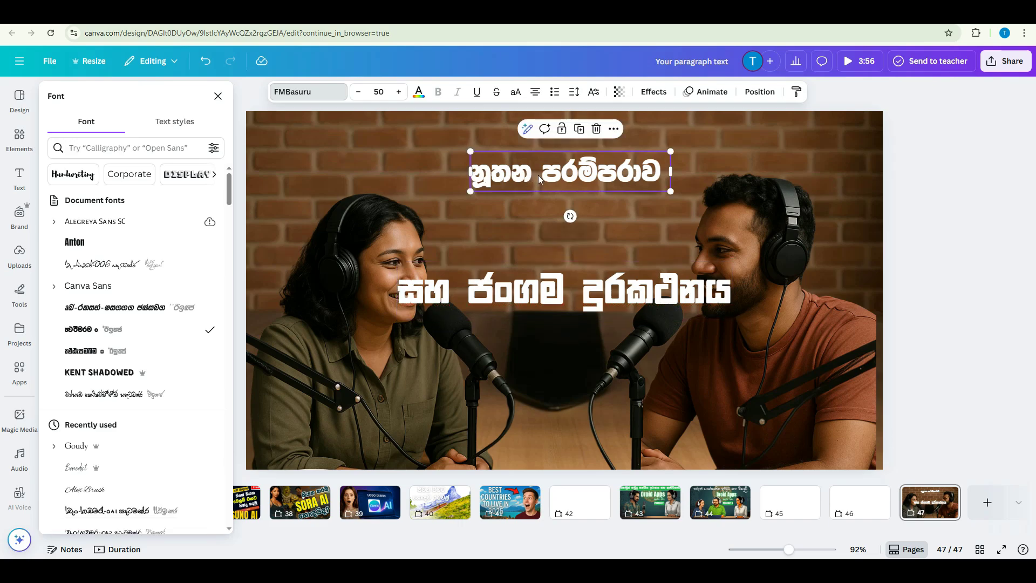
double_click(548, 179)
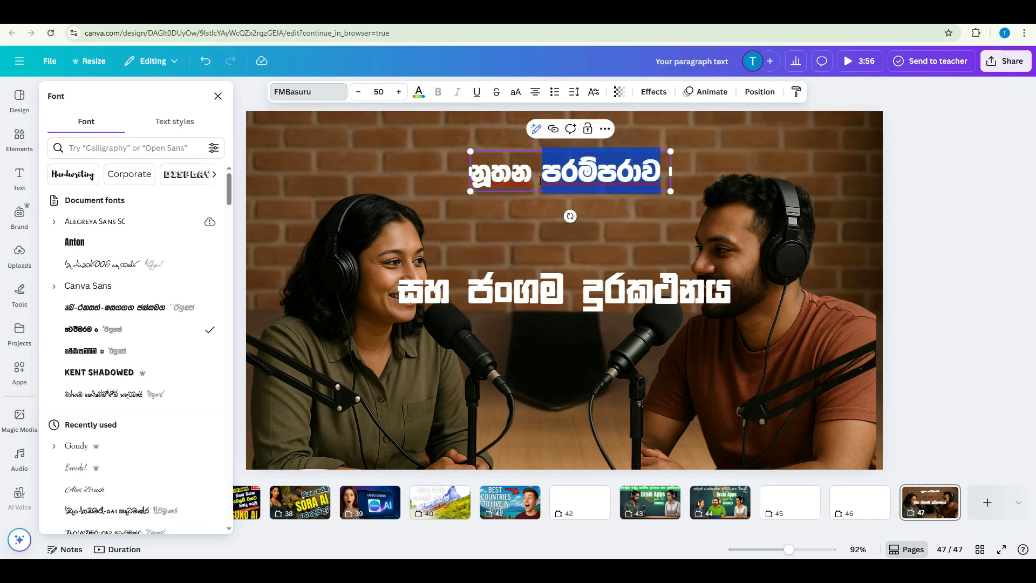
key(BackSpace)
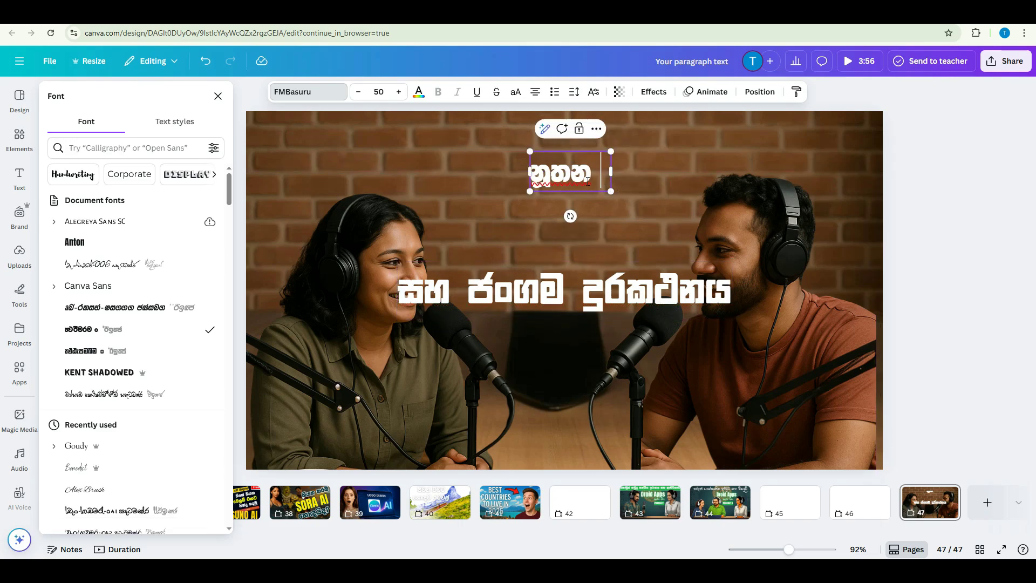
click(649, 168)
click(537, 177)
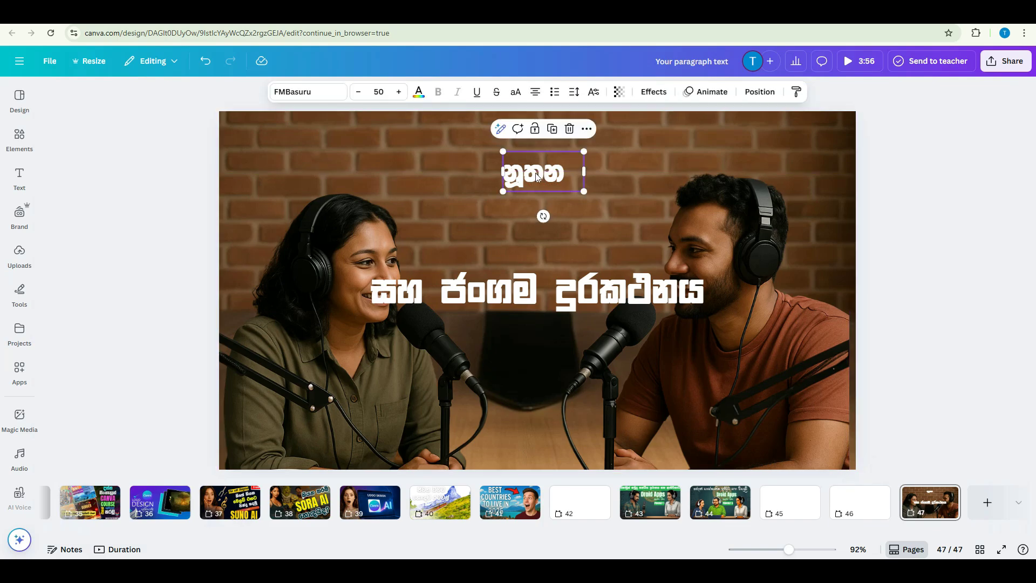
right_click(615, 148)
click(656, 214)
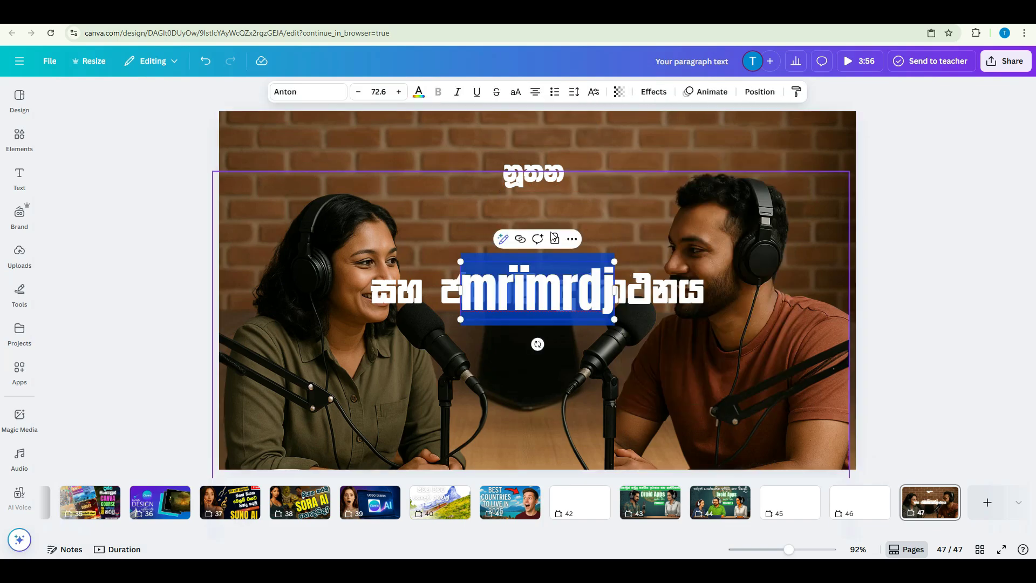
click(310, 95)
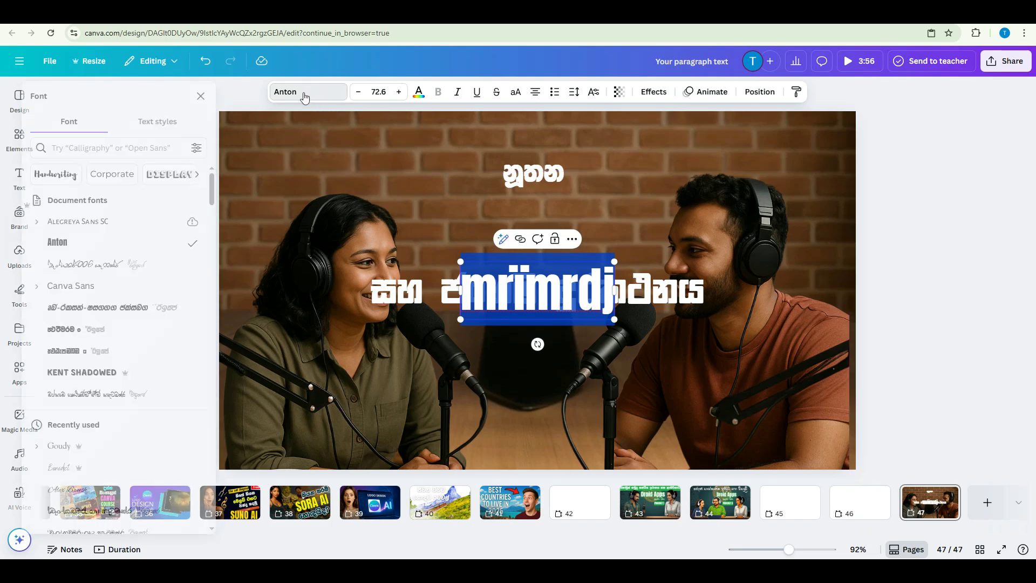
click(79, 334)
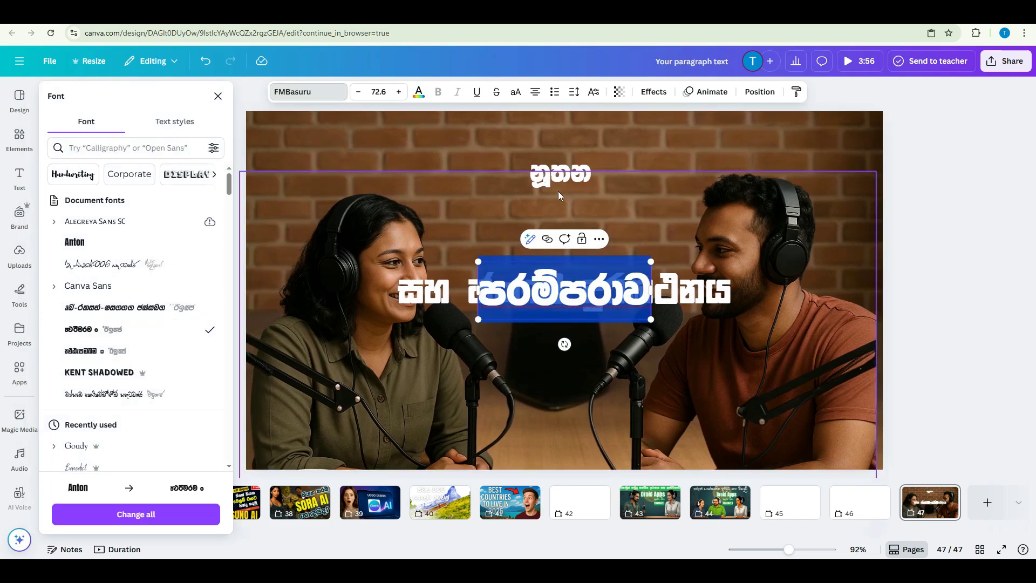
Enlarge the word "නූතන" to font size 138 and place it above the female host
click(549, 170)
drag(550, 171, 380, 179)
drag(443, 160, 585, 97)
drag(501, 158, 484, 187)
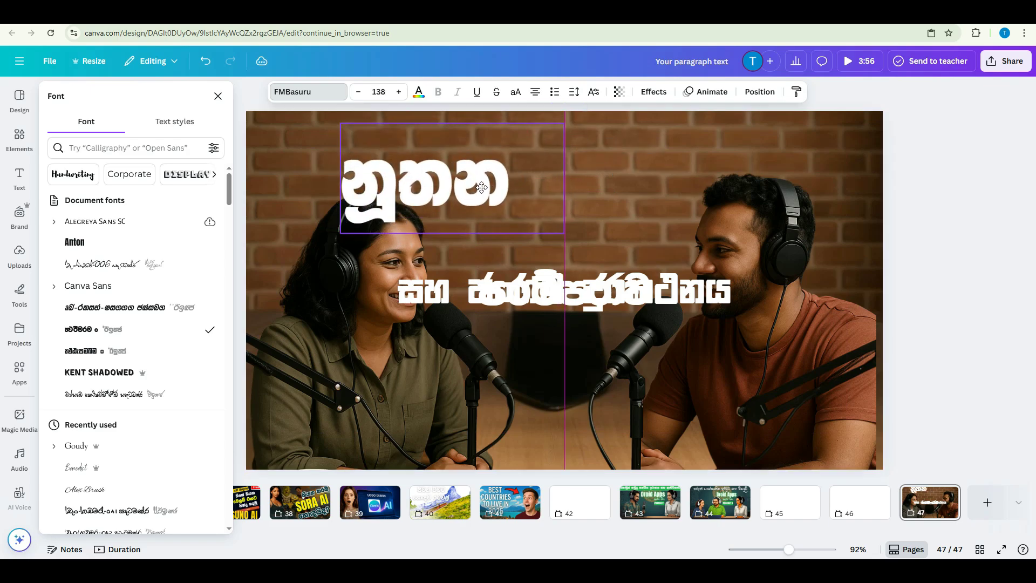
Send "නූතන" one layer backward behind the hosts' cutout and reposition it nearer the page centre at font size 153
right_click(482, 187)
mouse_move(560, 318)
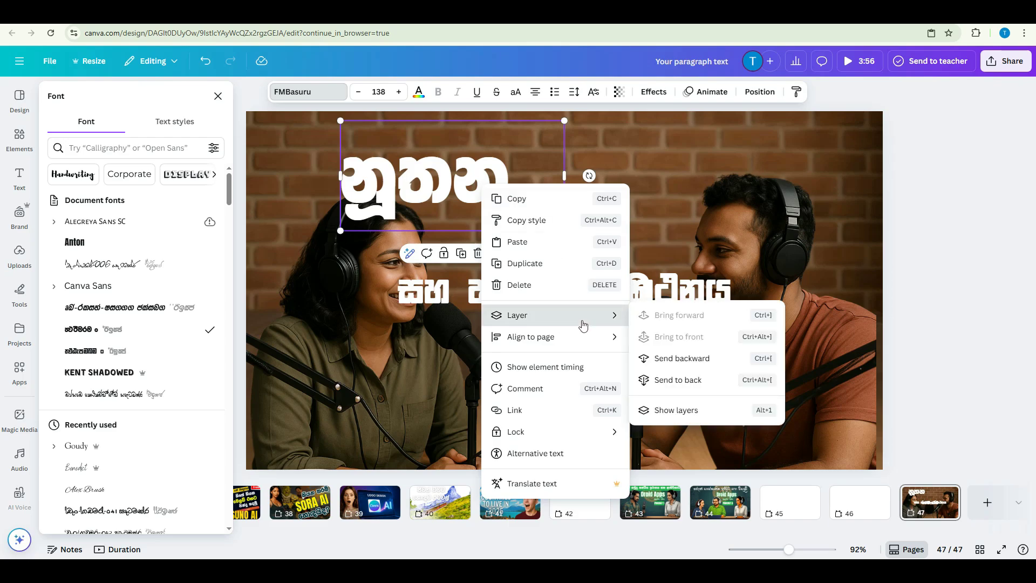
click(659, 360)
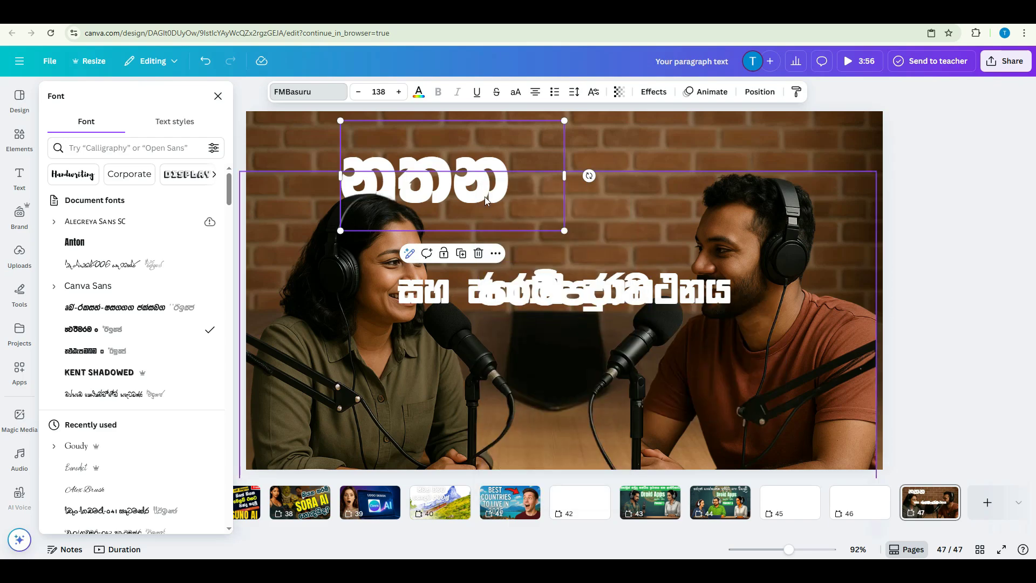
drag(485, 196, 545, 199)
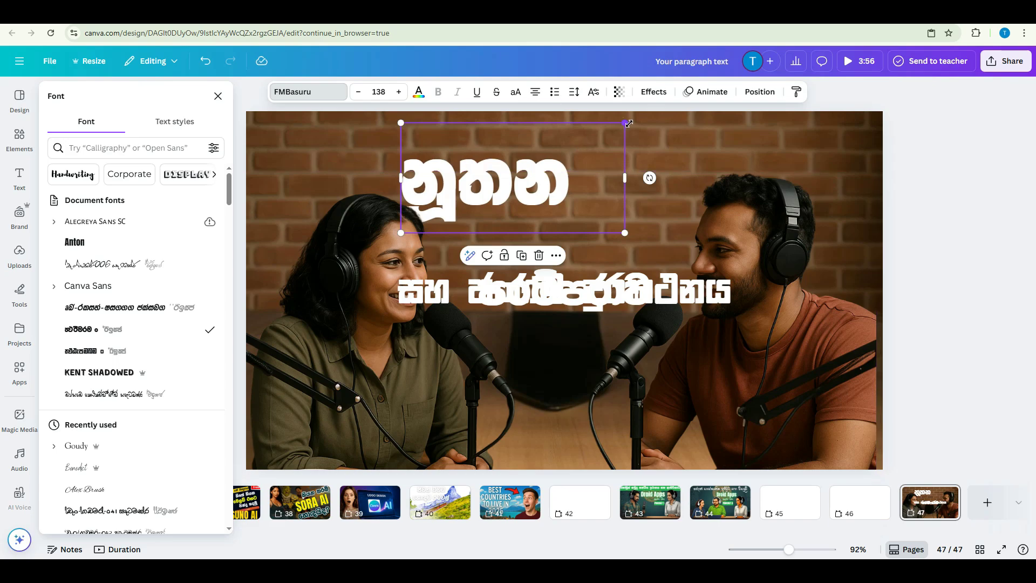
drag(629, 123, 648, 112)
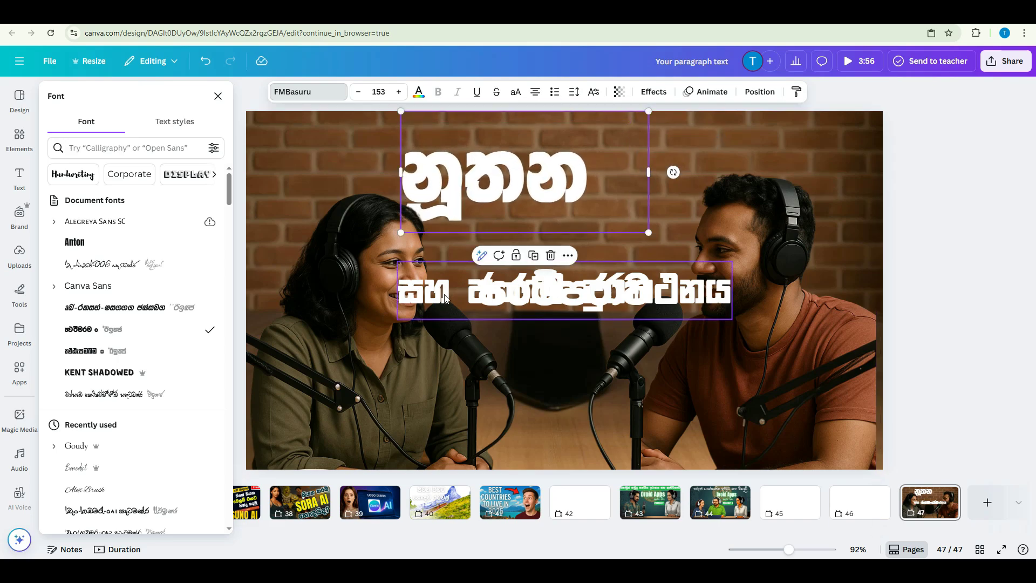
Place "පරම්පරාව" directly beneath "නූතන" and move "සහ ජංගම දුරකථනය" down to microphone height between the hosts
drag(452, 302, 620, 259)
drag(504, 304, 492, 235)
click(709, 265)
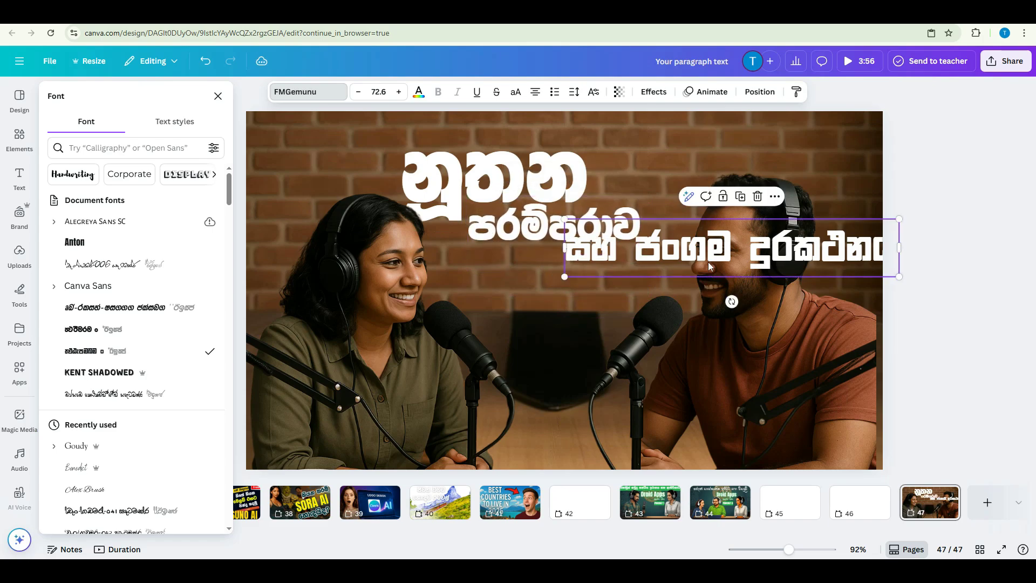
drag(708, 265, 583, 378)
click(595, 238)
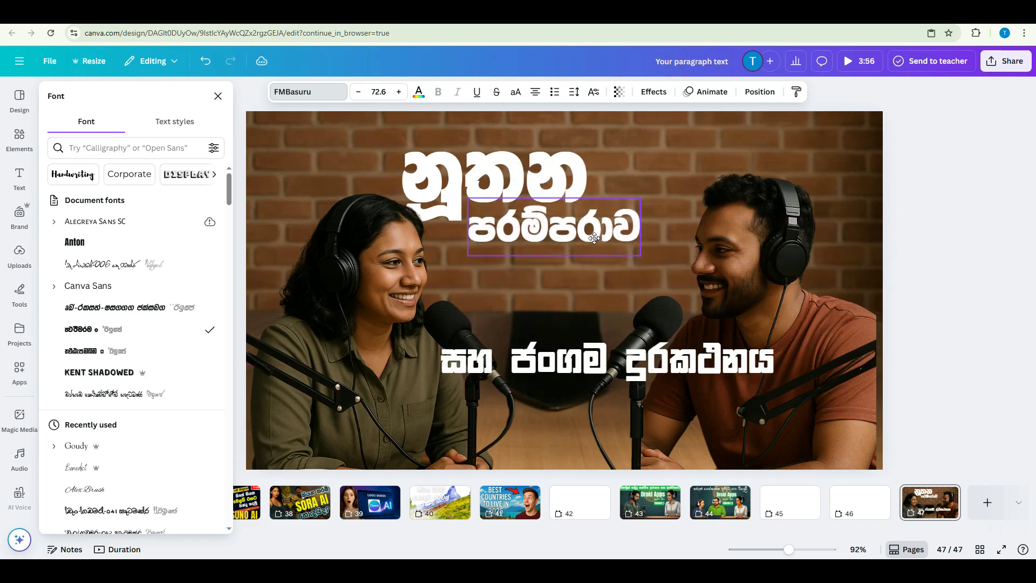
Cut "සහ" from the lower text line, paste it as its own text element and set it in the THARU DIGITAL font
click(550, 364)
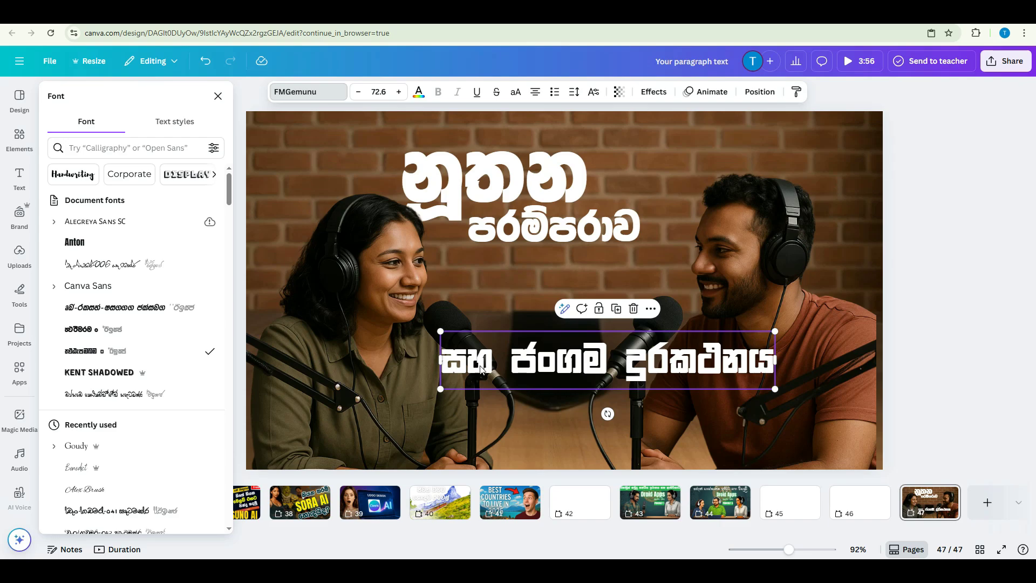
double_click(445, 367)
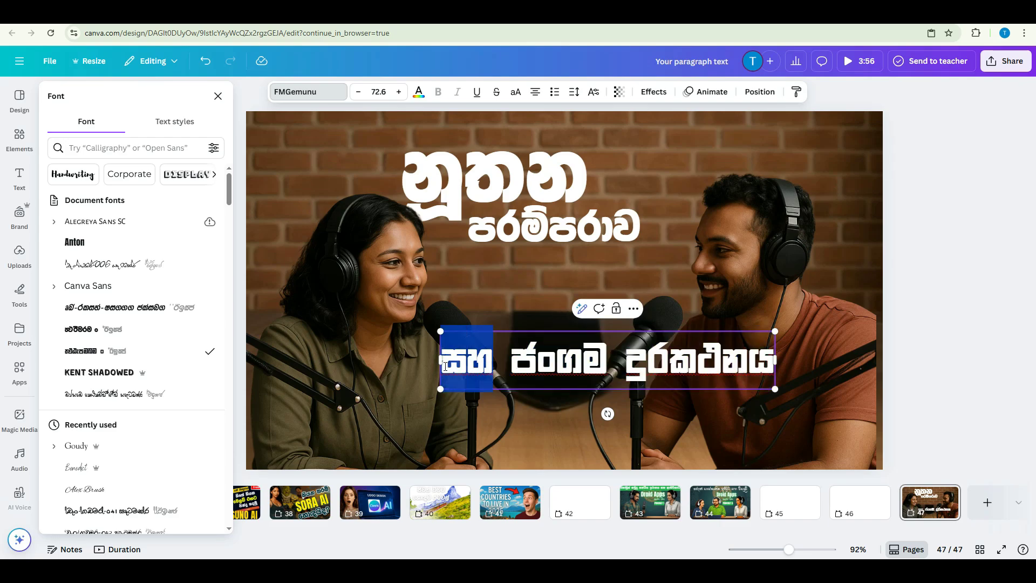
key(ctrl+x)
click(505, 286)
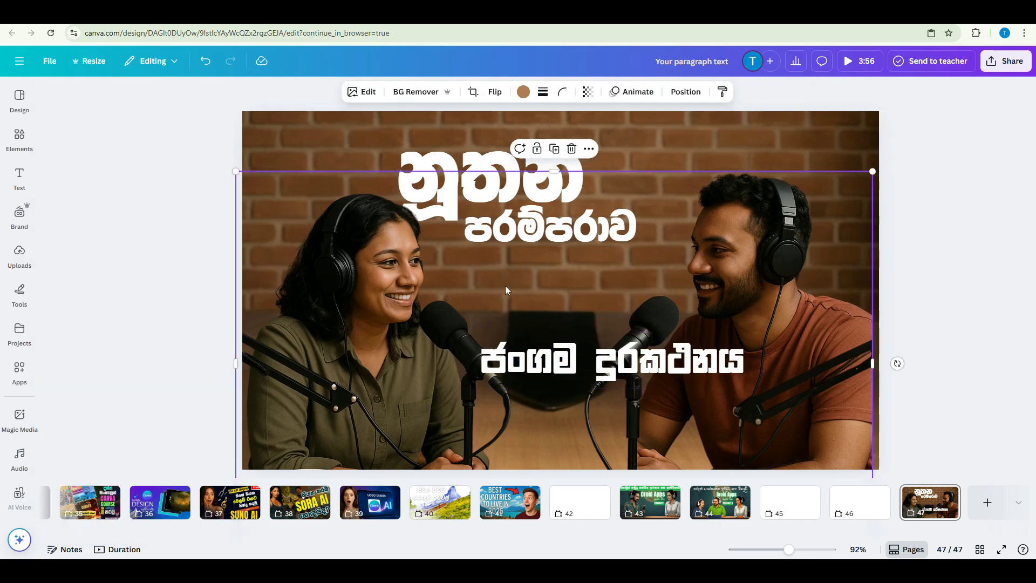
key(ctrl+v)
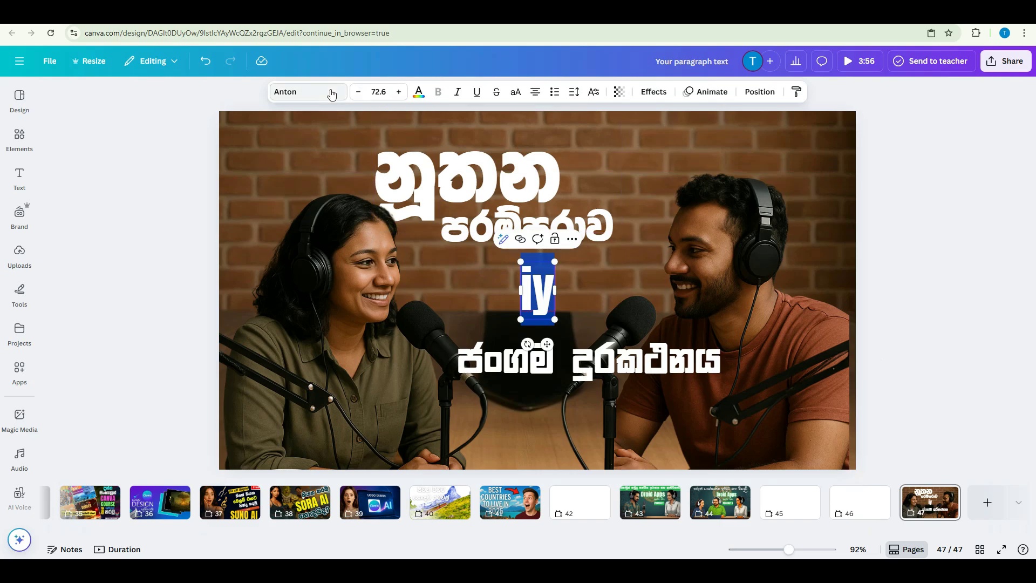
click(316, 97)
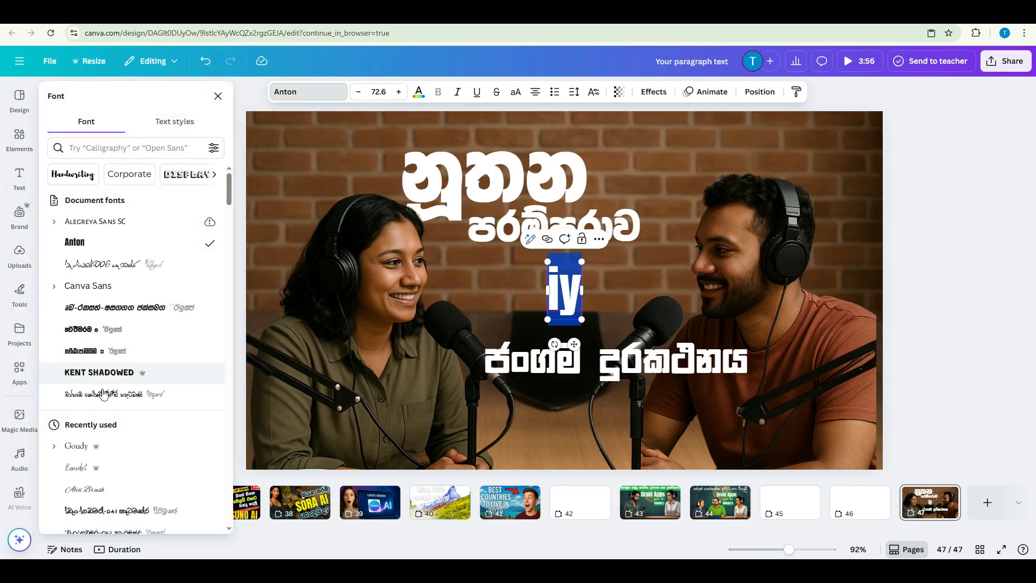
click(103, 395)
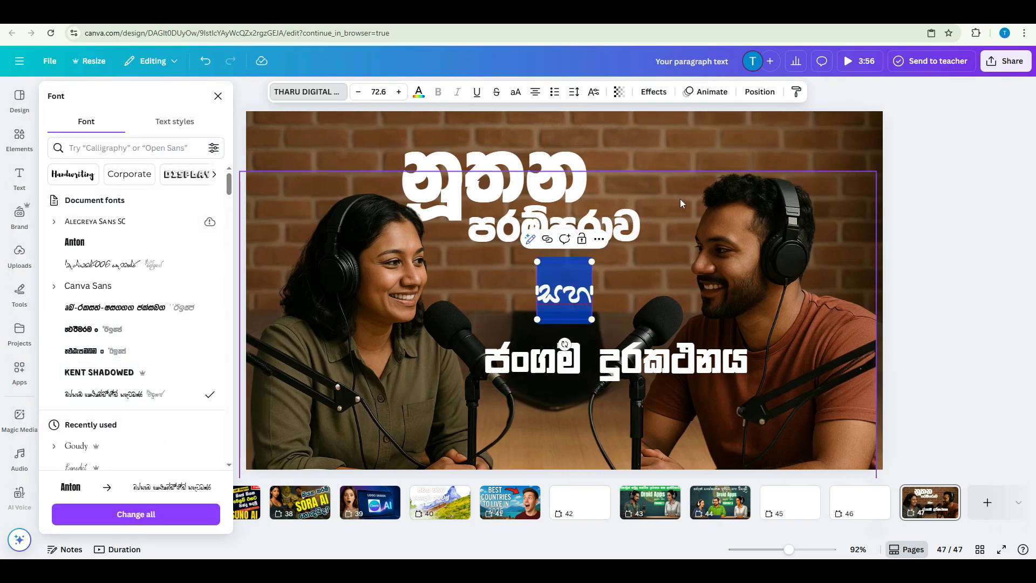
Move "සහ" directly beneath "පරම්පරාව" and place "ජංගම දුරකථනය" beneath it, just above the microphones
click(676, 158)
drag(551, 296, 568, 265)
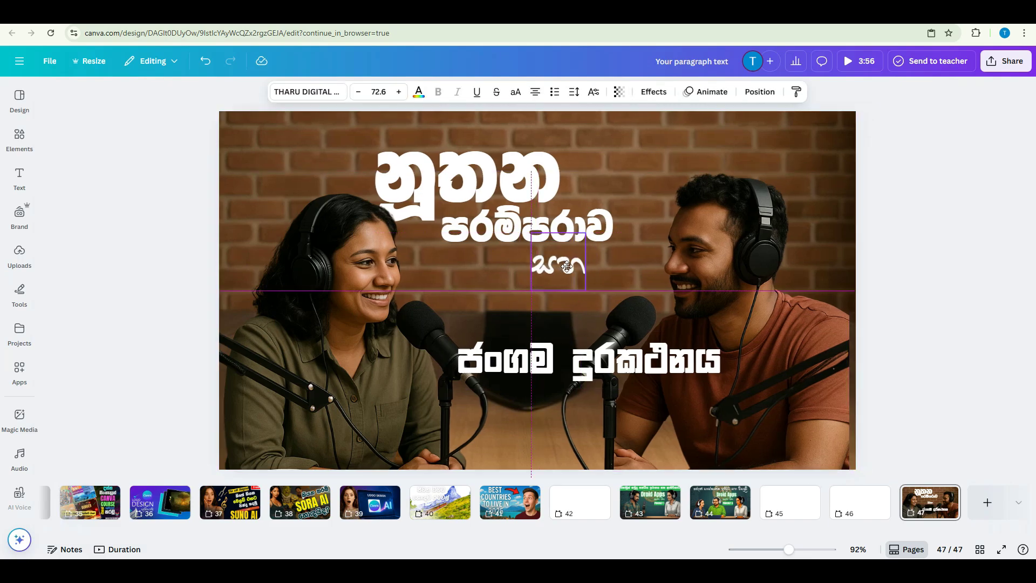
click(720, 349)
drag(721, 333, 562, 294)
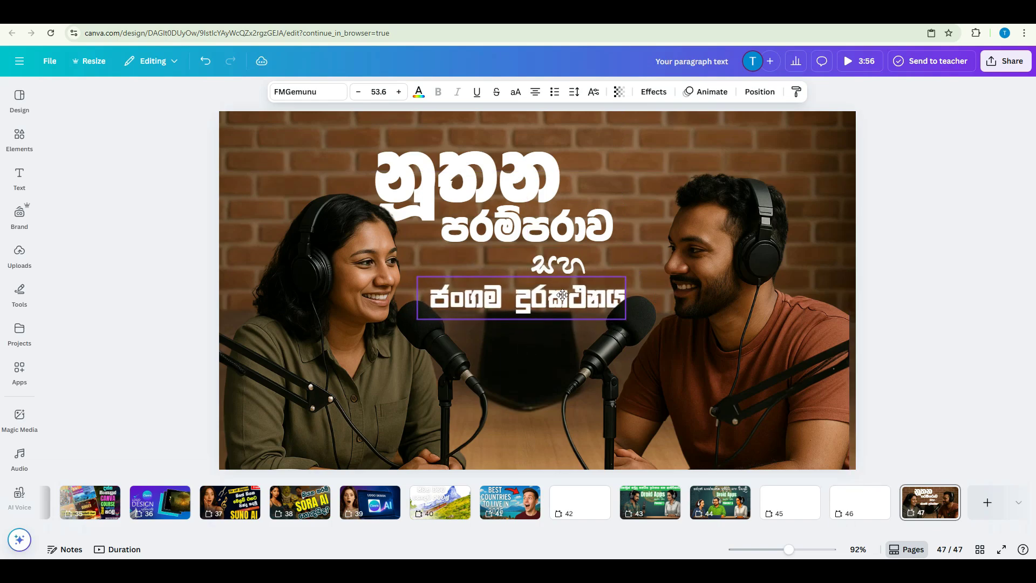
click(150, 241)
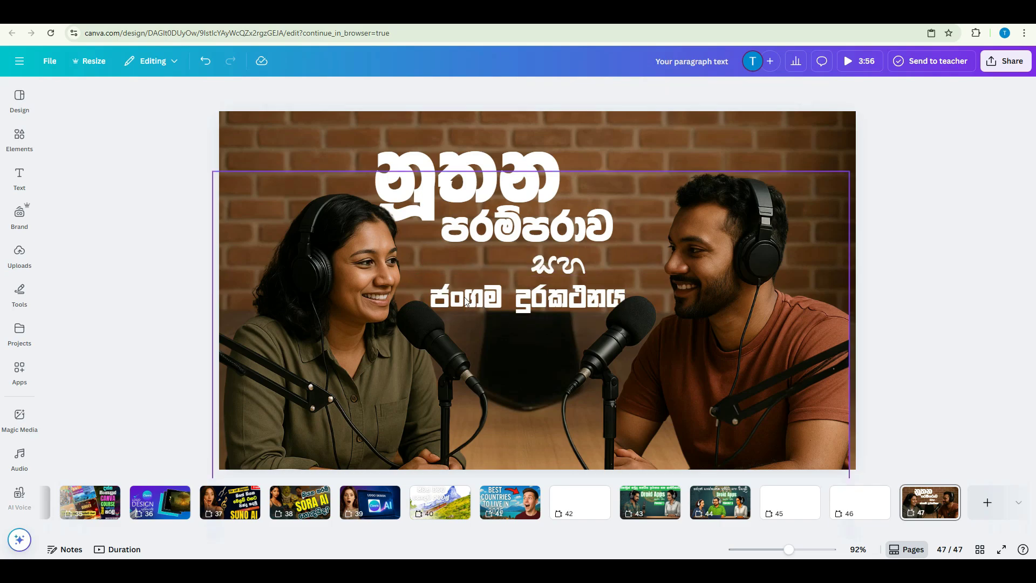
Shift the hosts' cutout slightly to the right so that its sides line up with the page edges
click(597, 135)
click(743, 139)
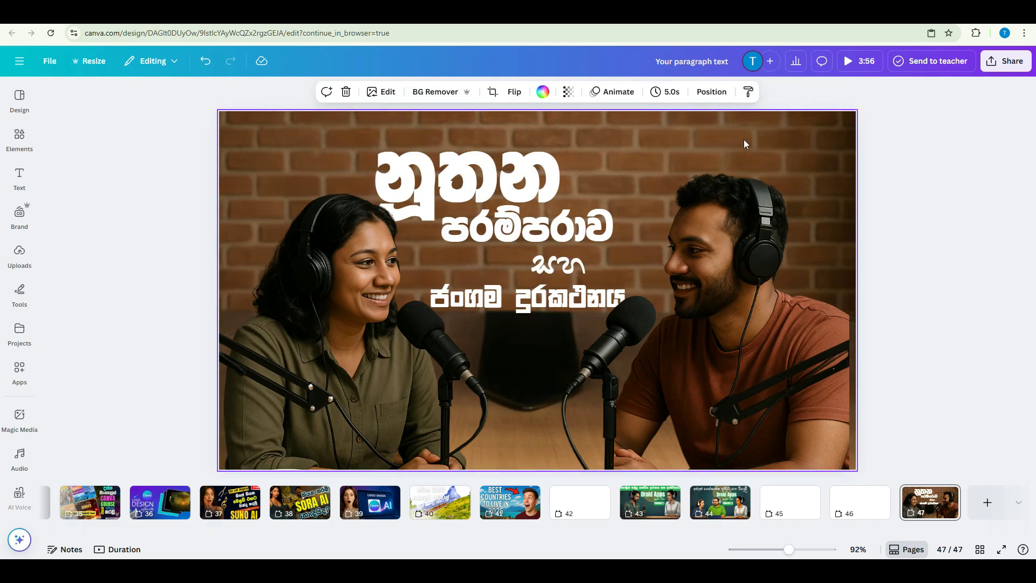
drag(744, 248, 749, 249)
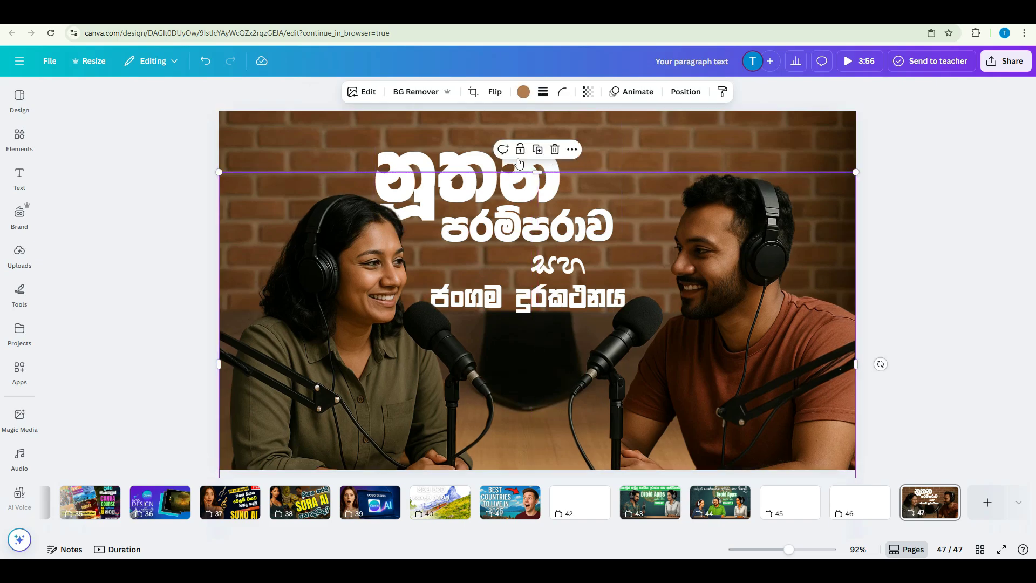
Move "නූතන", "පරම්පරාව" and "සහ" a little higher on the page, keeping them stacked closely
drag(420, 165, 415, 146)
drag(572, 228, 572, 210)
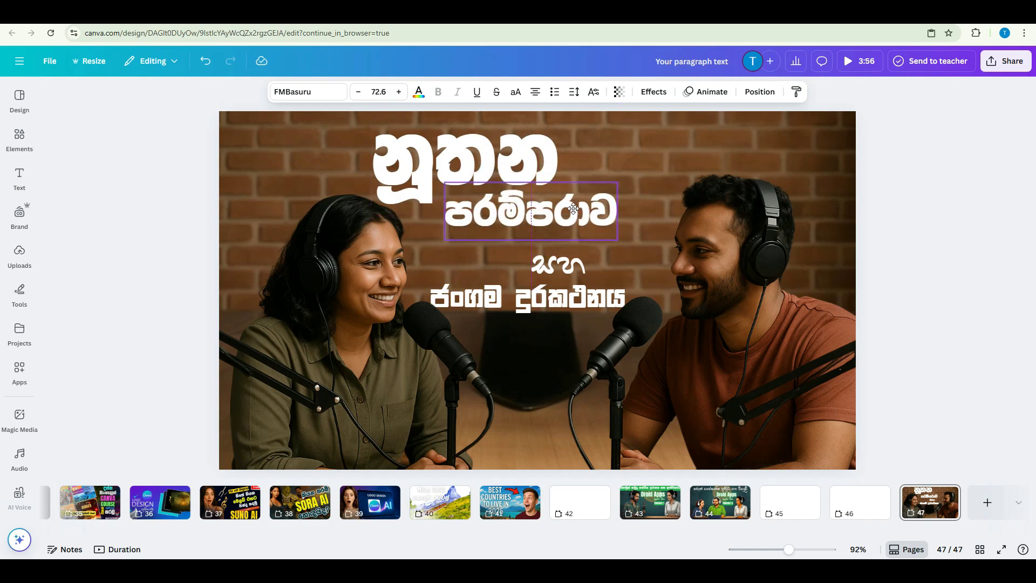
drag(574, 268, 574, 251)
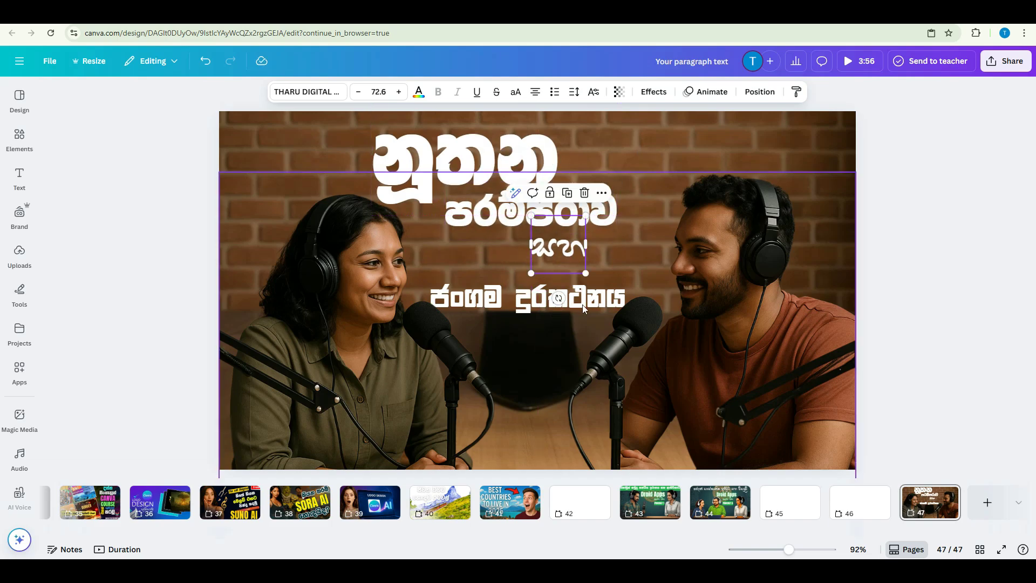
Raise "ජංගම දුරකථනය" in the layer order above "පරම්පරාව" and the hosts' cutout, and move it up close beneath "සහ"
mouse_move(582, 305)
mouse_down()
mouse_move(581, 291)
mouse_move(581, 303)
mouse_up()
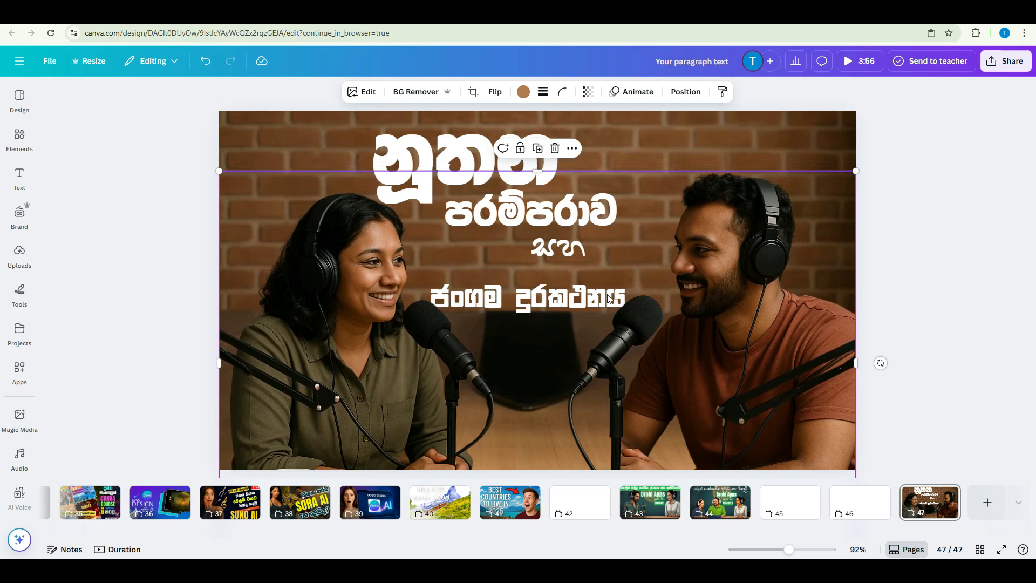
click(686, 91)
click(172, 123)
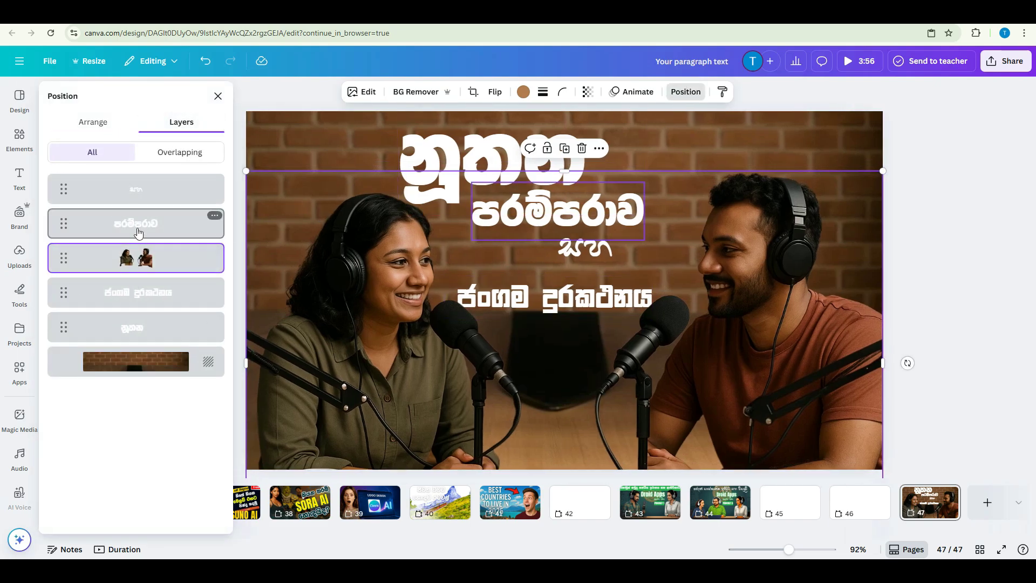
drag(146, 268, 139, 216)
click(582, 302)
click(643, 245)
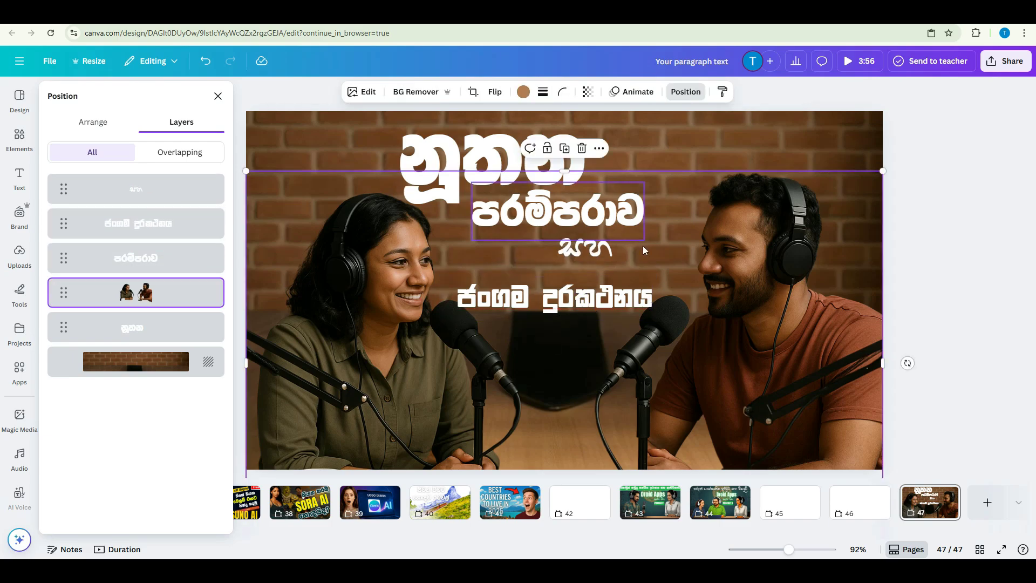
drag(595, 297, 609, 281)
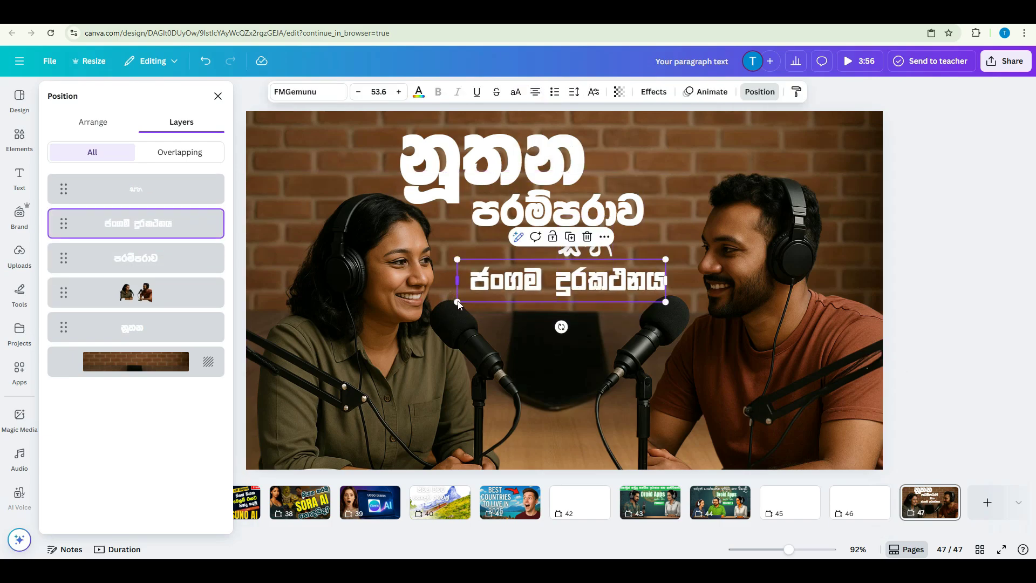
Set "ජංගම දුරකථනය" in the FMBasuru font and align its left edge with "පරම්පරාව" beneath "සහ"
click(319, 93)
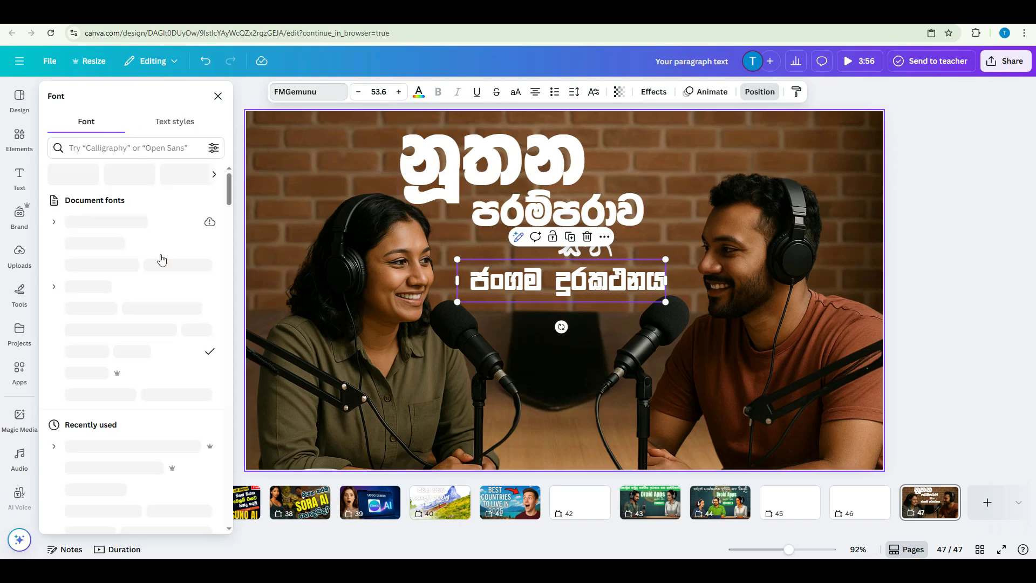
click(100, 329)
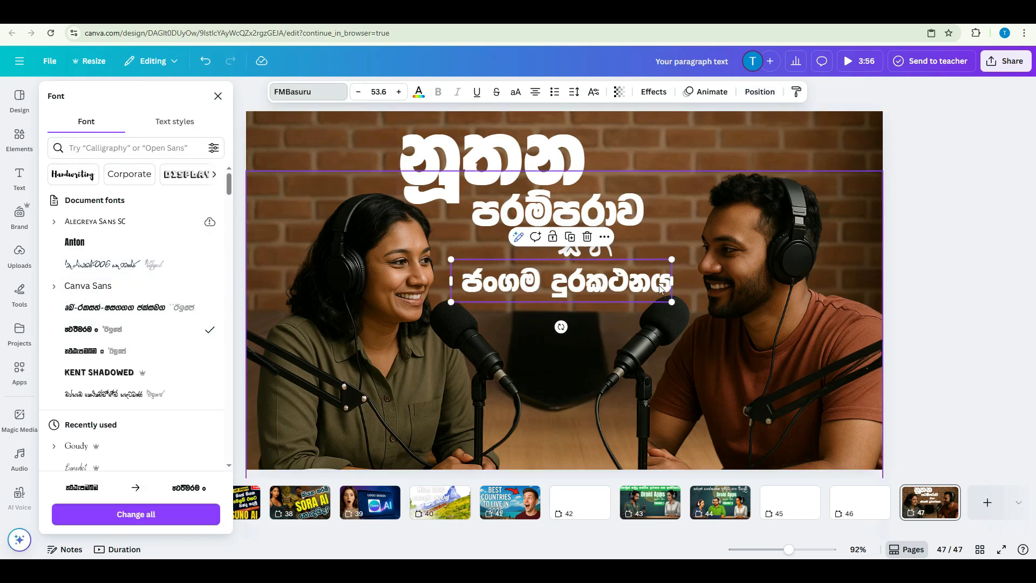
click(286, 242)
click(565, 284)
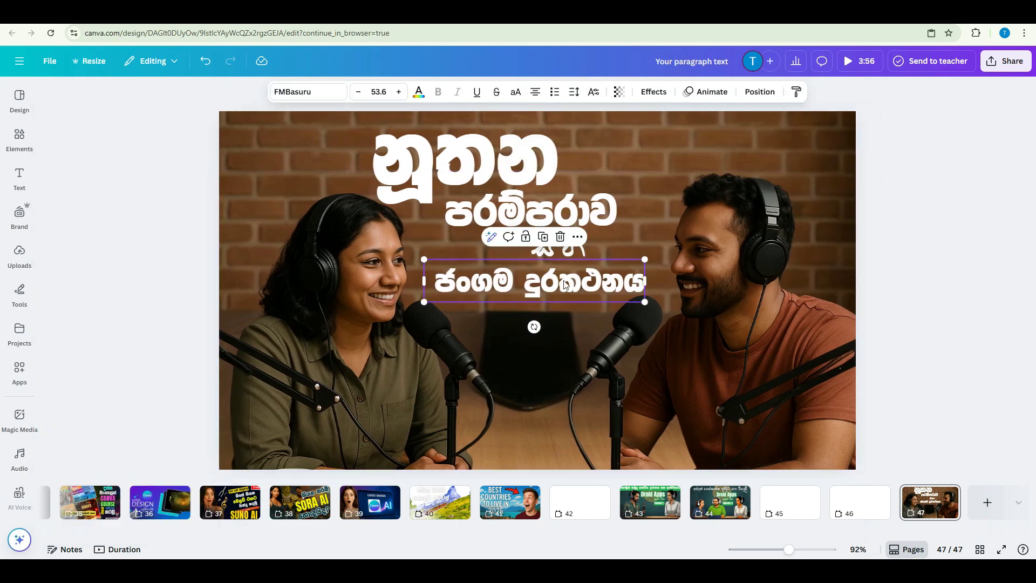
drag(564, 285, 567, 279)
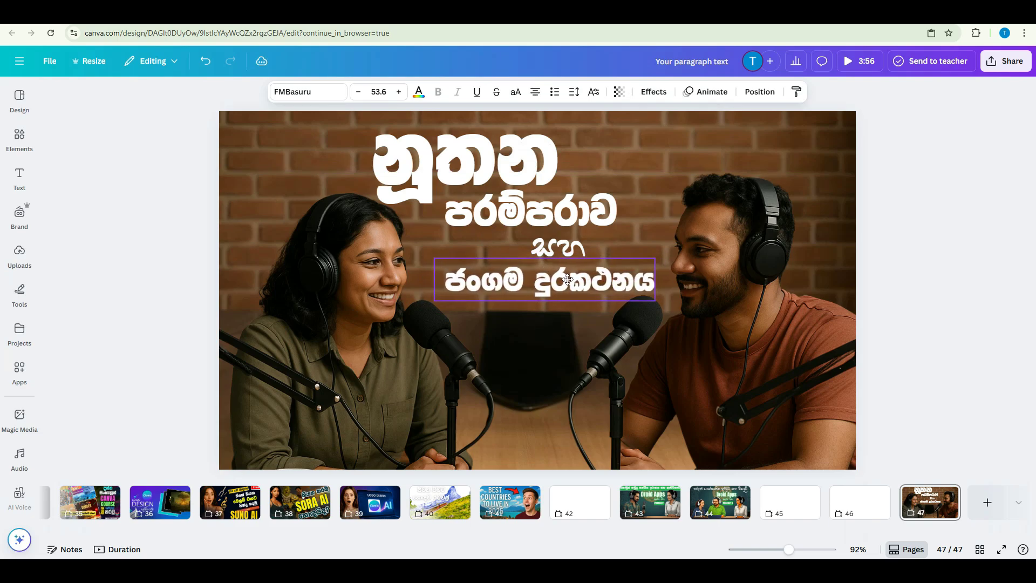
Colour the word "පරම්පරාව" bright yellow
click(488, 215)
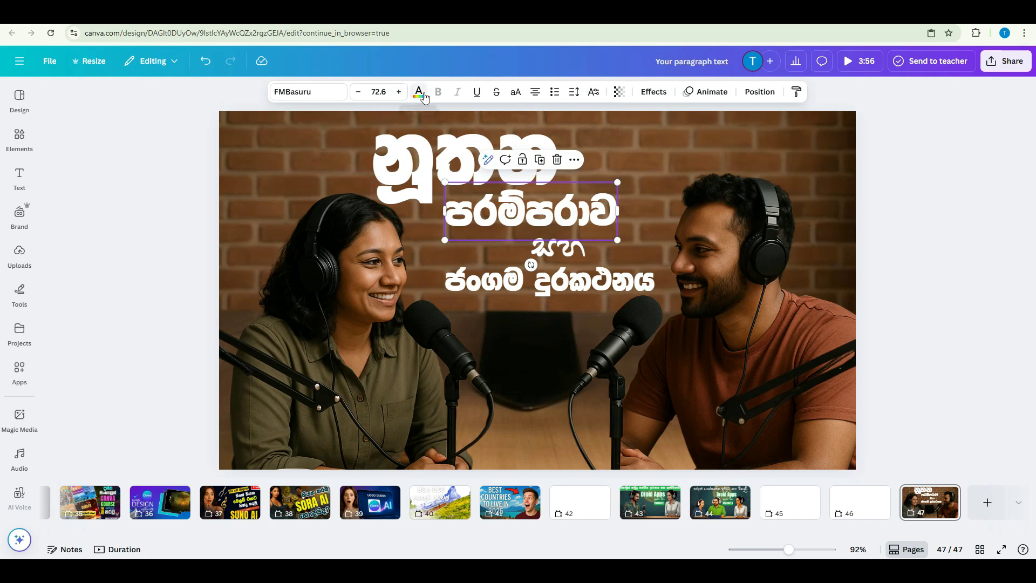
click(418, 93)
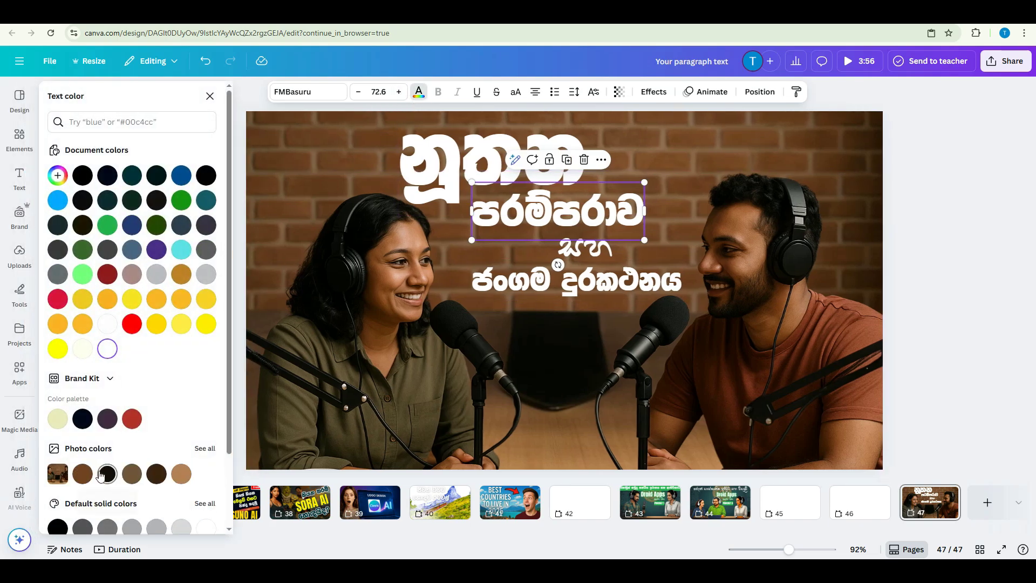
click(86, 476)
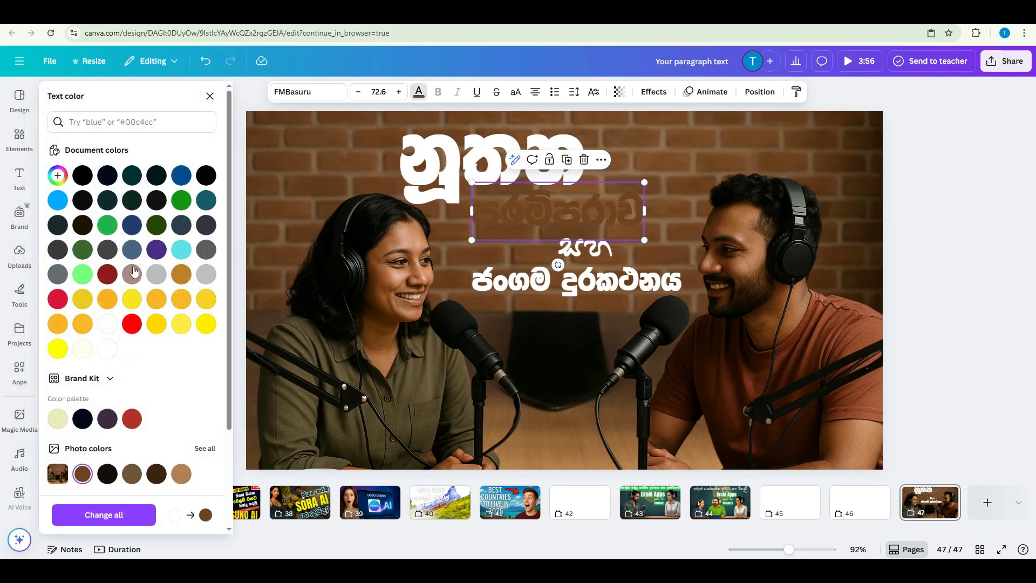
click(206, 324)
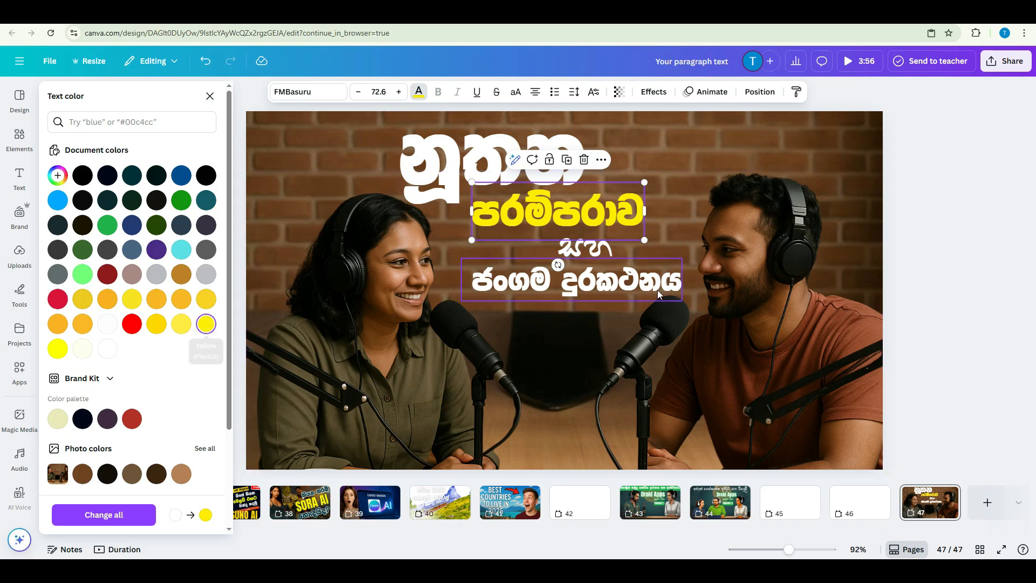
Try vivid red (#ff0000) and bright blue on "ජංගම දුරකථනය", and return the text to white
click(586, 283)
click(135, 325)
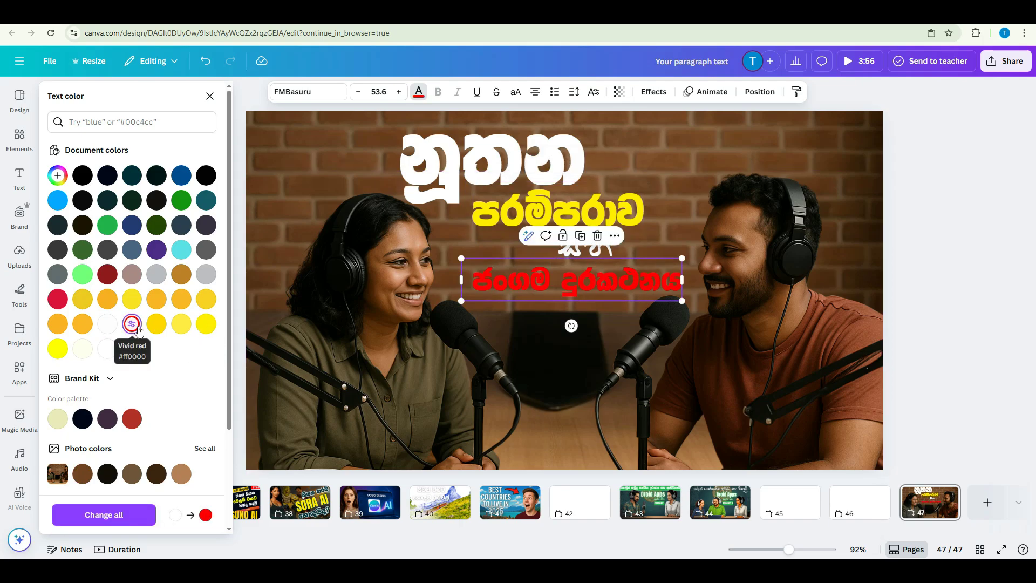
click(59, 205)
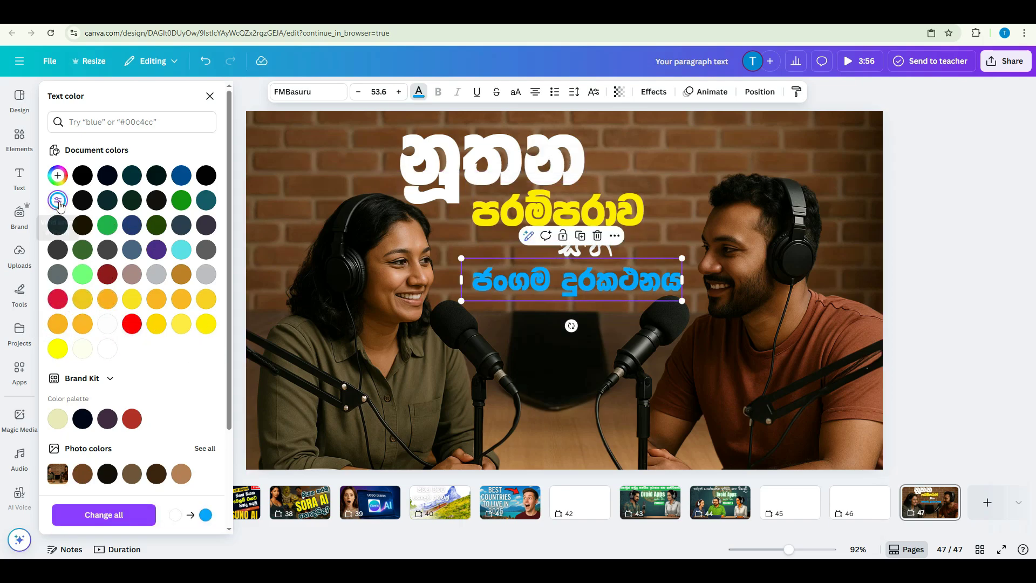
click(107, 350)
click(698, 138)
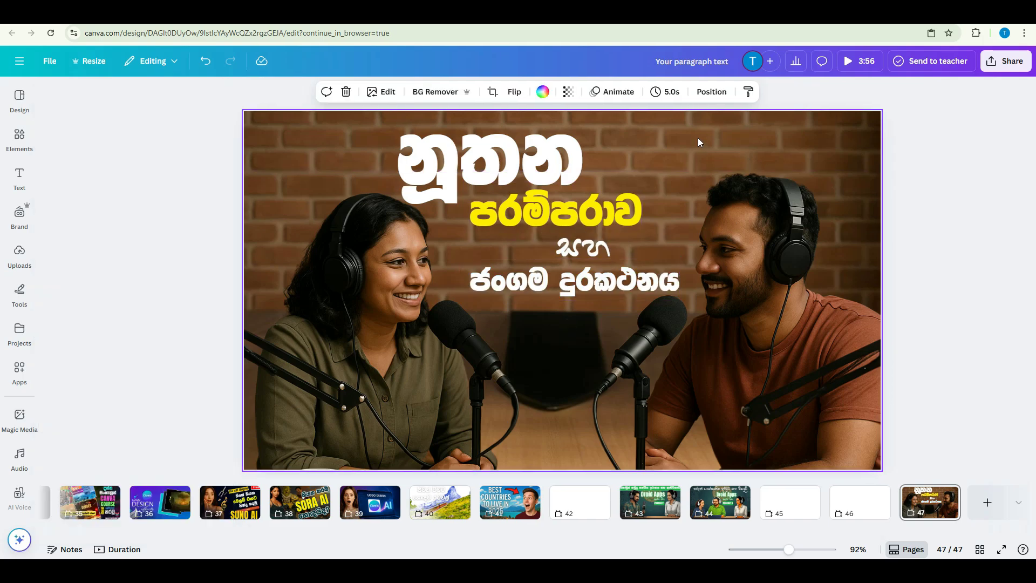
click(568, 249)
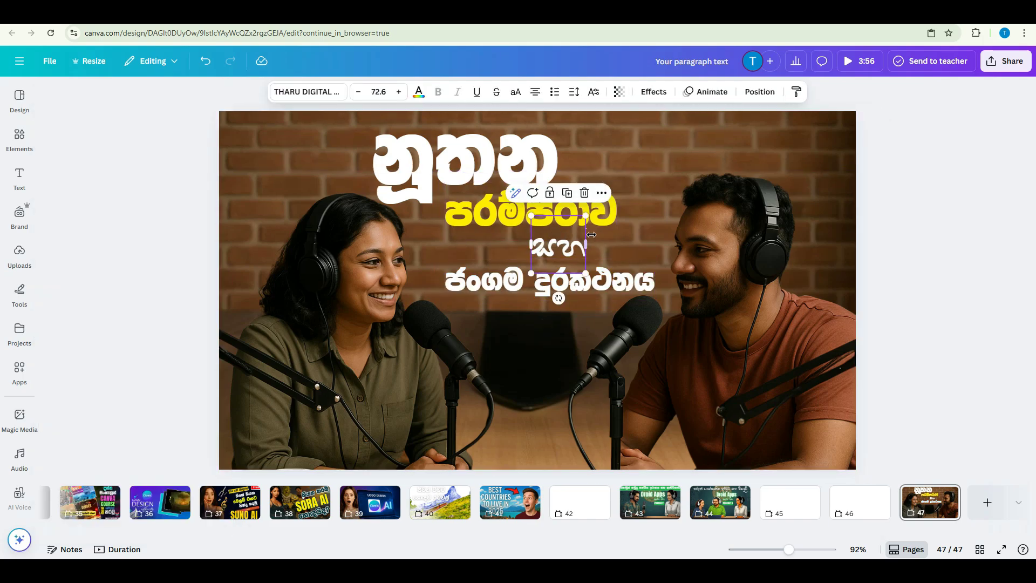
click(673, 148)
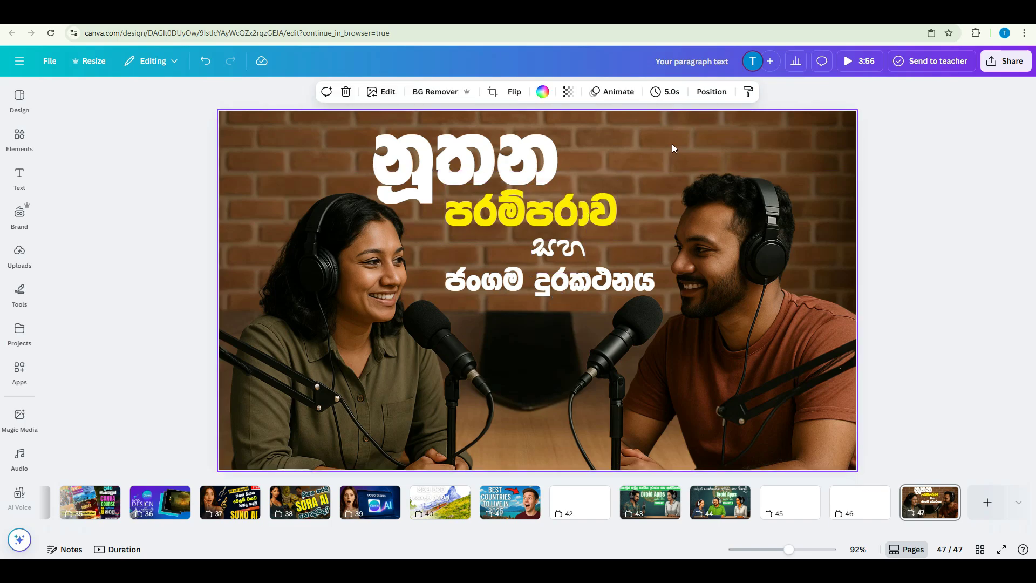
Download only the current page, page 47, as a PNG at size 2.375 (3,040 × 1,710 px)
click(1005, 62)
click(839, 286)
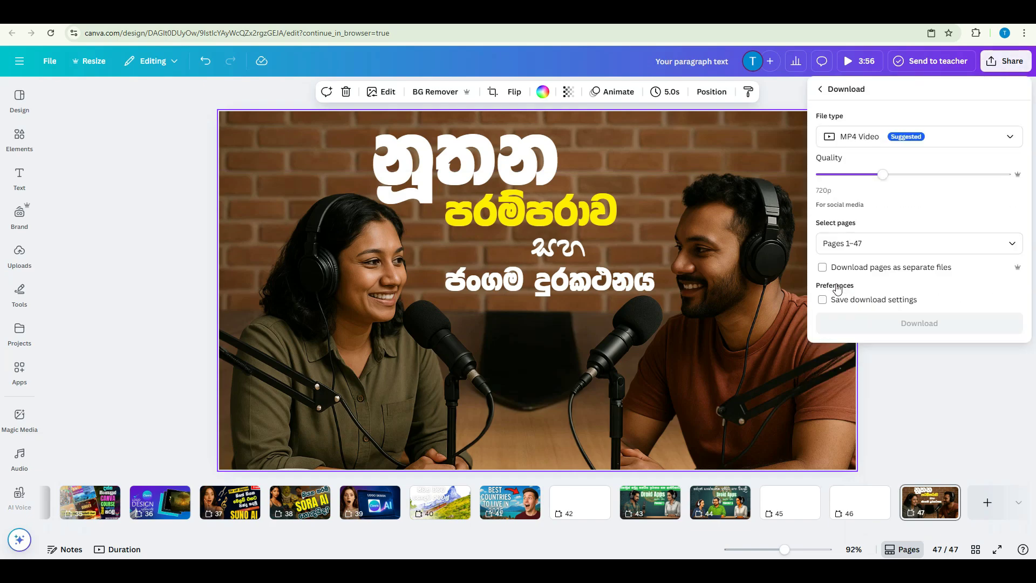
click(986, 140)
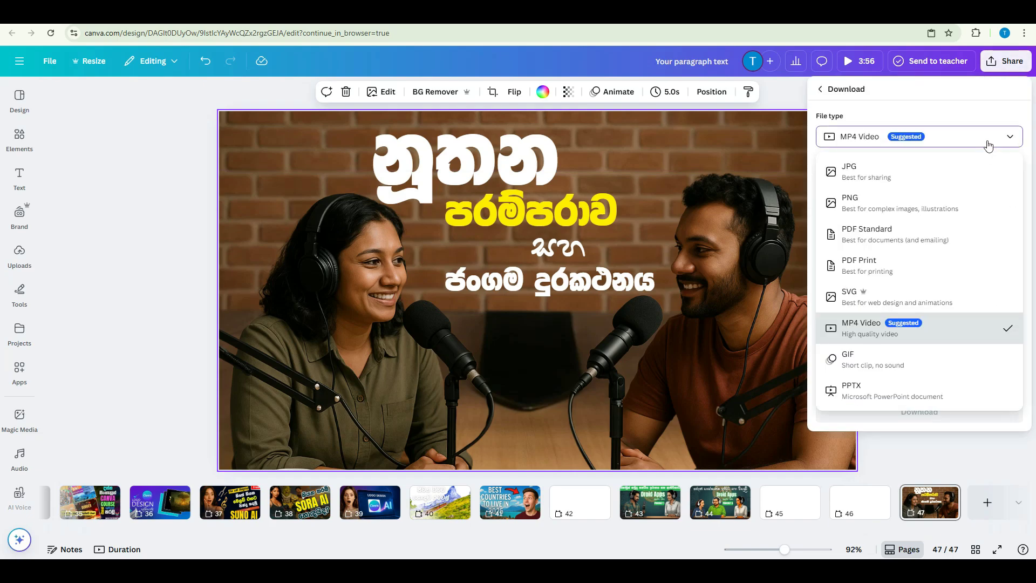
click(940, 199)
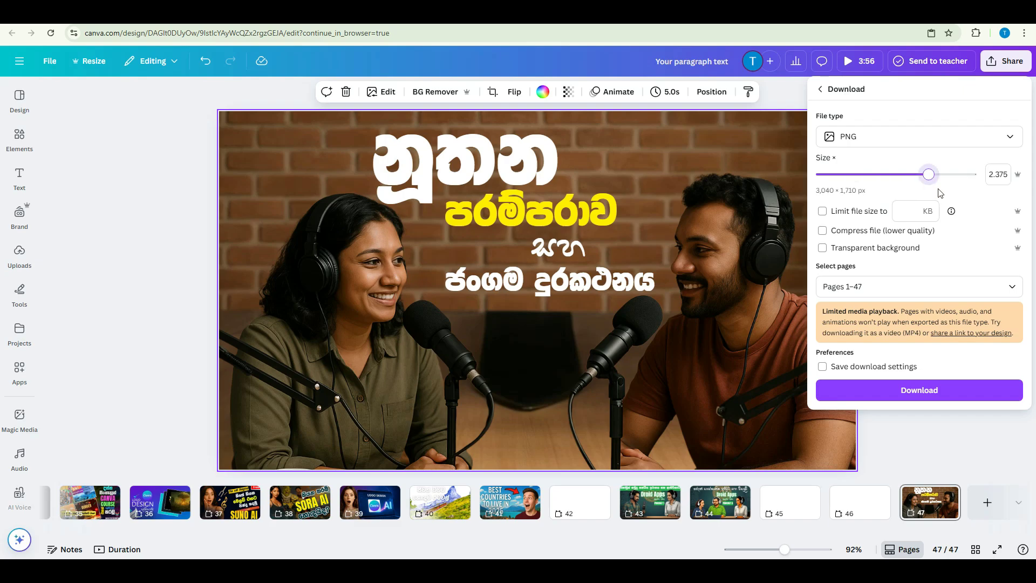
click(1012, 286)
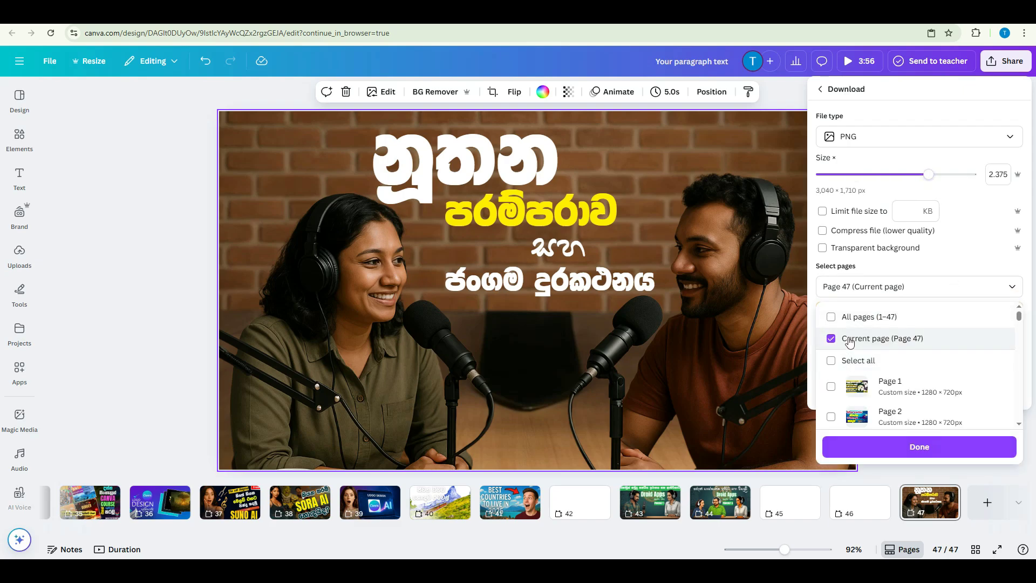
click(920, 453)
click(923, 391)
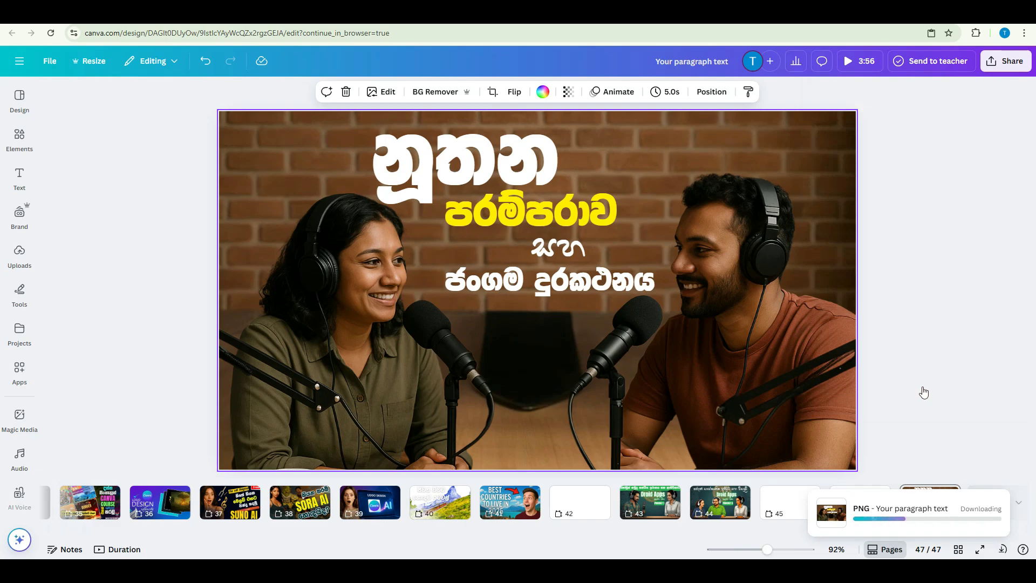
Search Windows for the CapCut app with the text "cap"
click(76, 571)
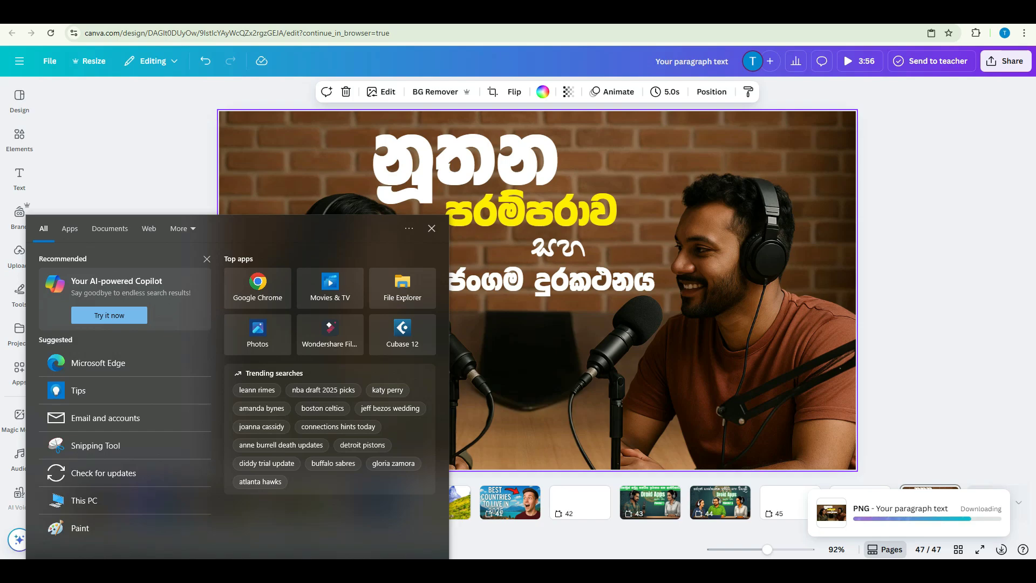
text(ජ)
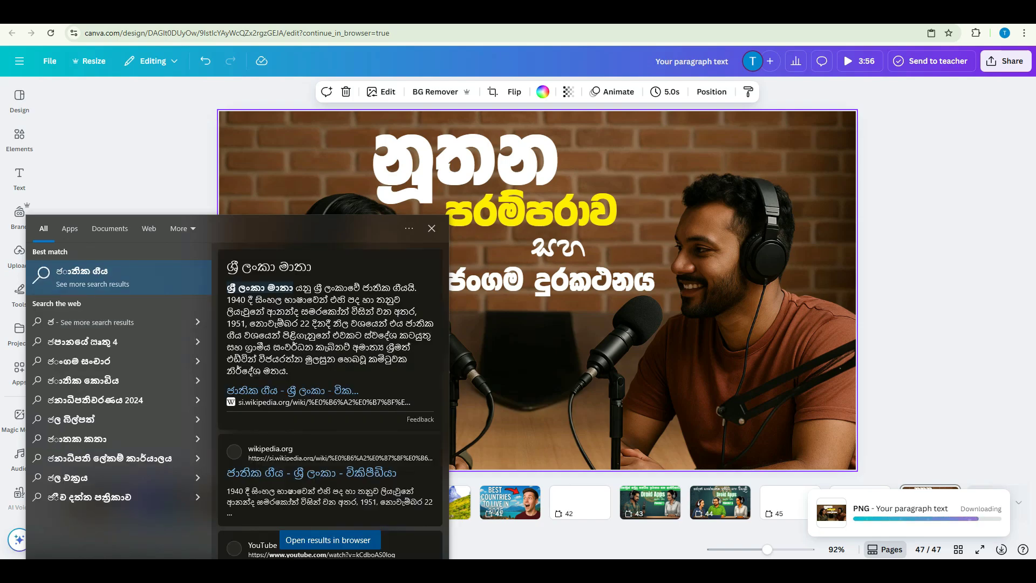
key(BackSpace)
text(ca)
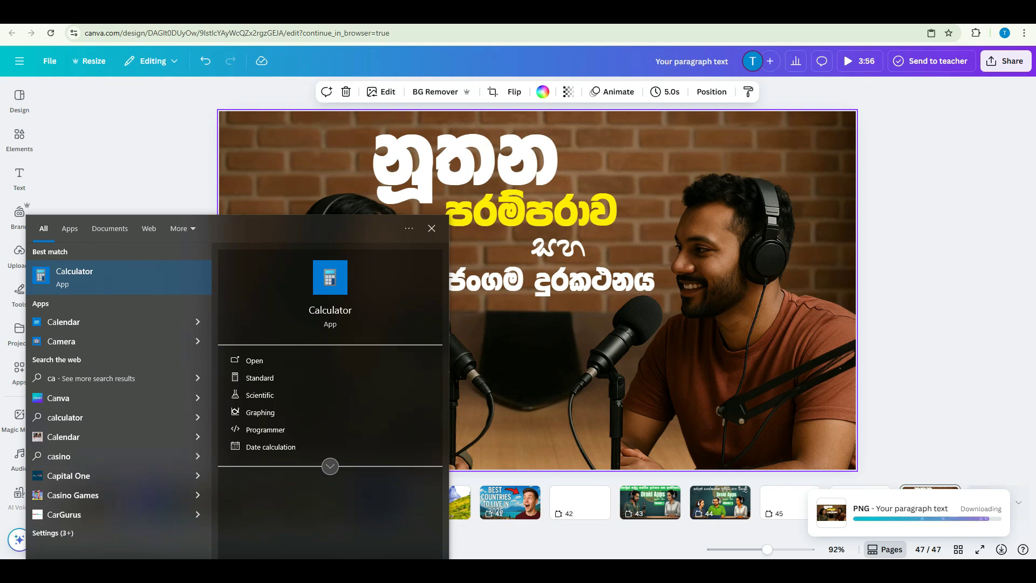
text(p)
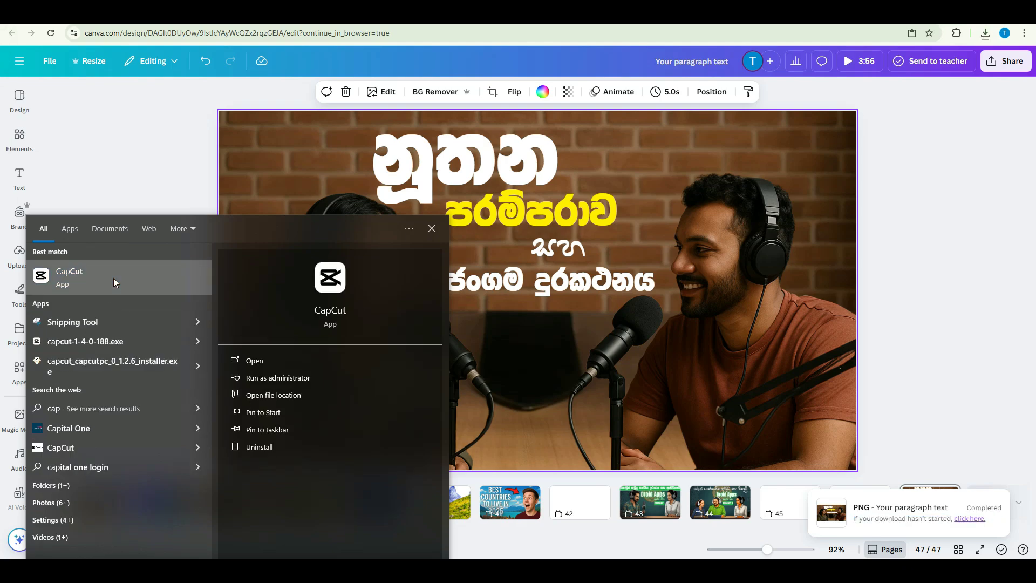
click(924, 247)
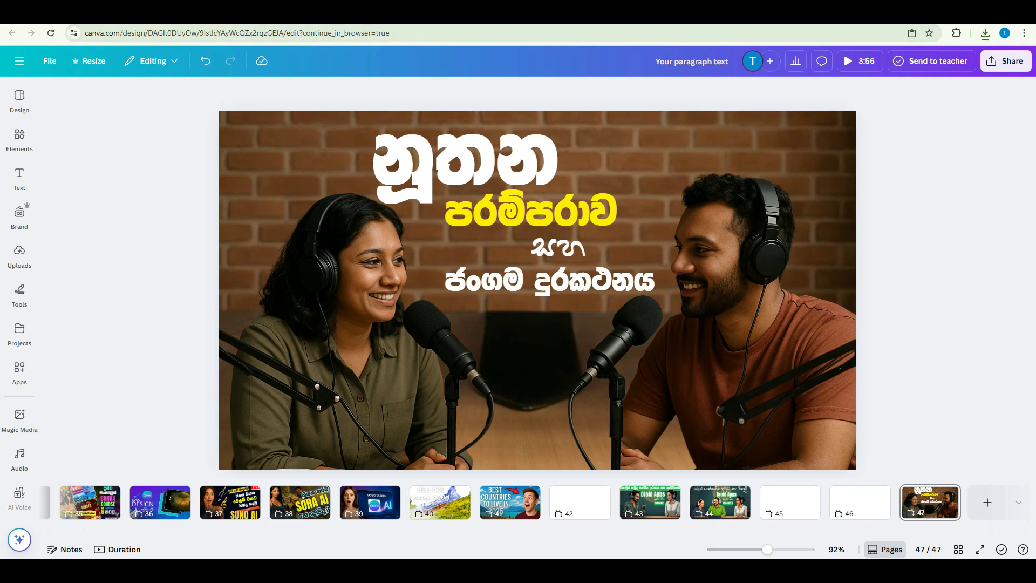
Switch to NotebookLM and download the generated audio overview
key(alt+Tab)
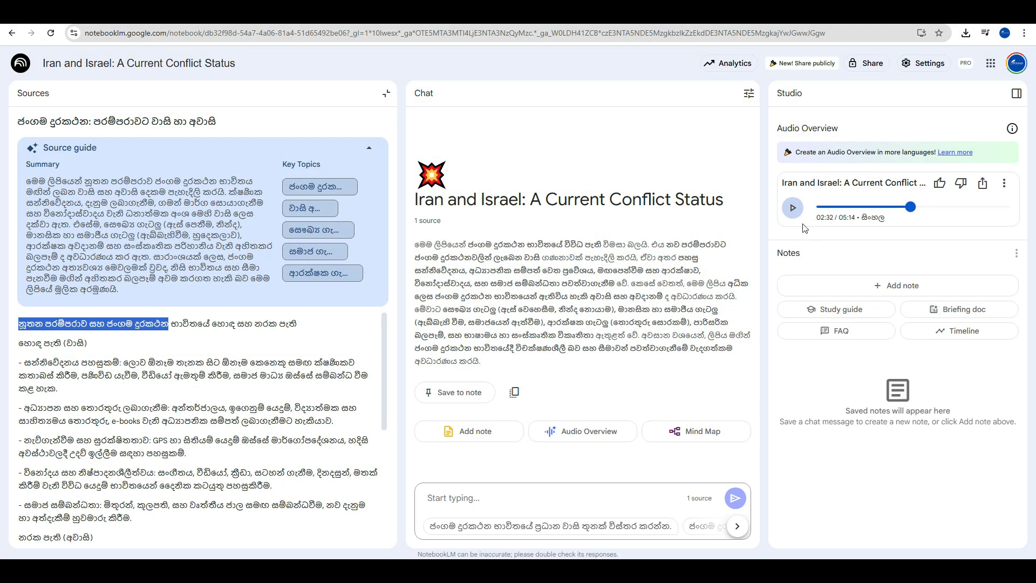
click(1004, 183)
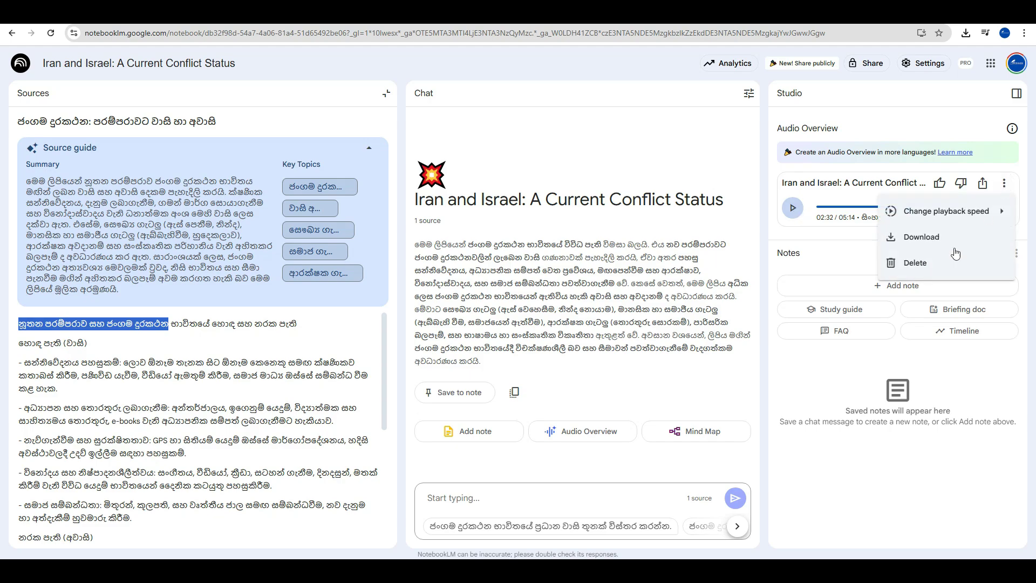
click(928, 242)
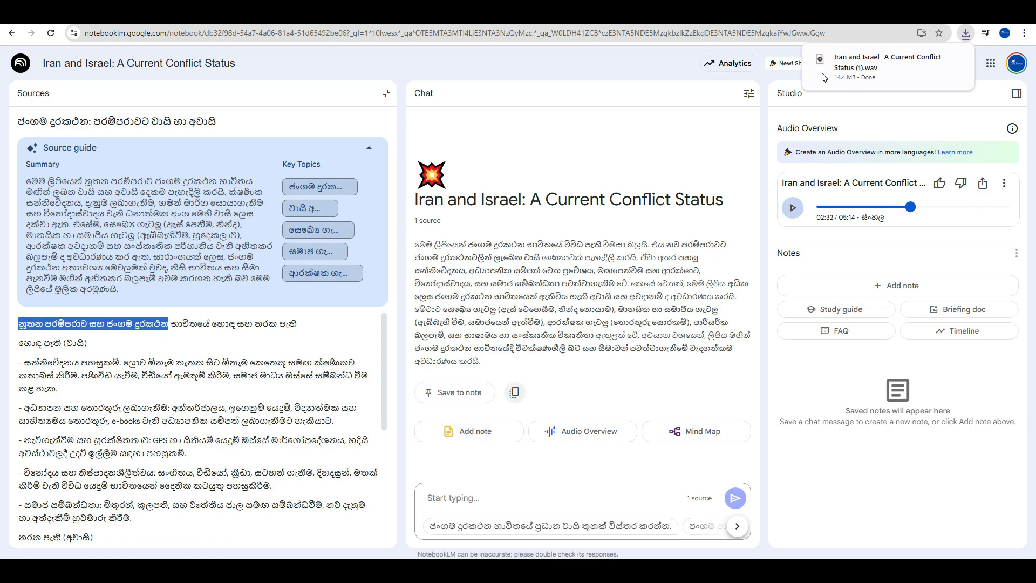
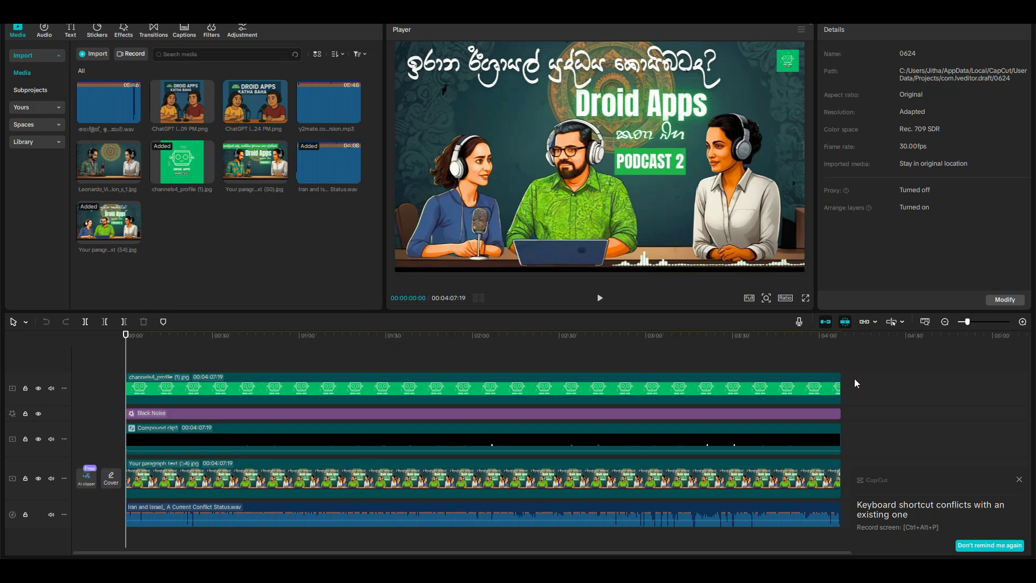
In CapCut, turn off main-track magnet and auto snapping, and delete the old background image and audio clips from the timeline
click(842, 324)
click(824, 323)
click(404, 540)
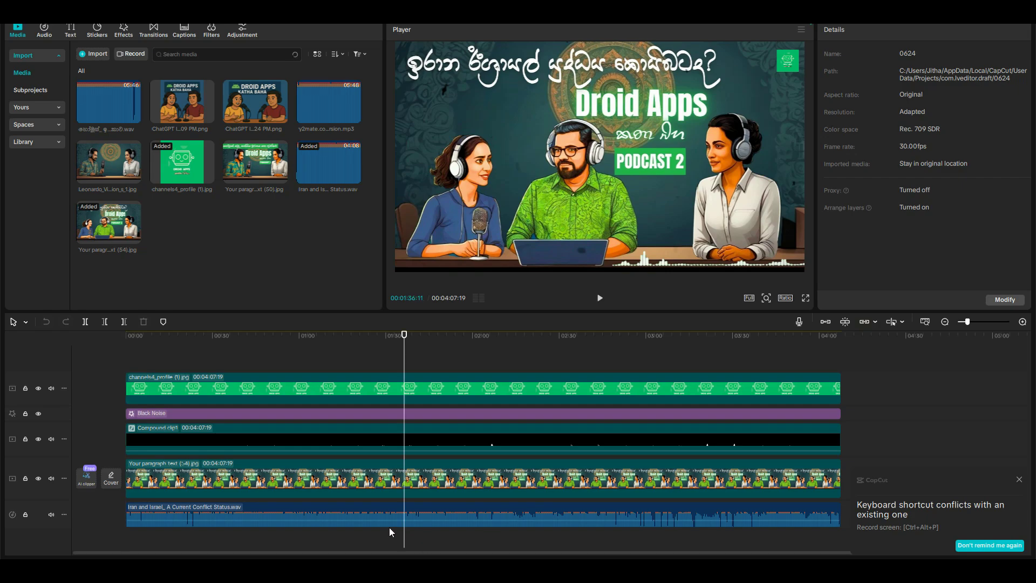
click(310, 474)
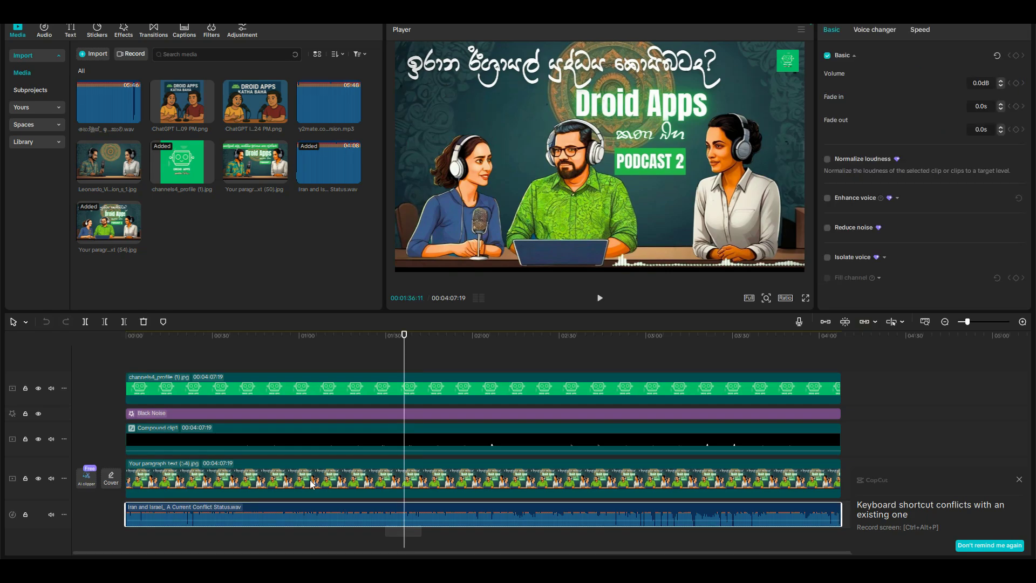
key(Delete)
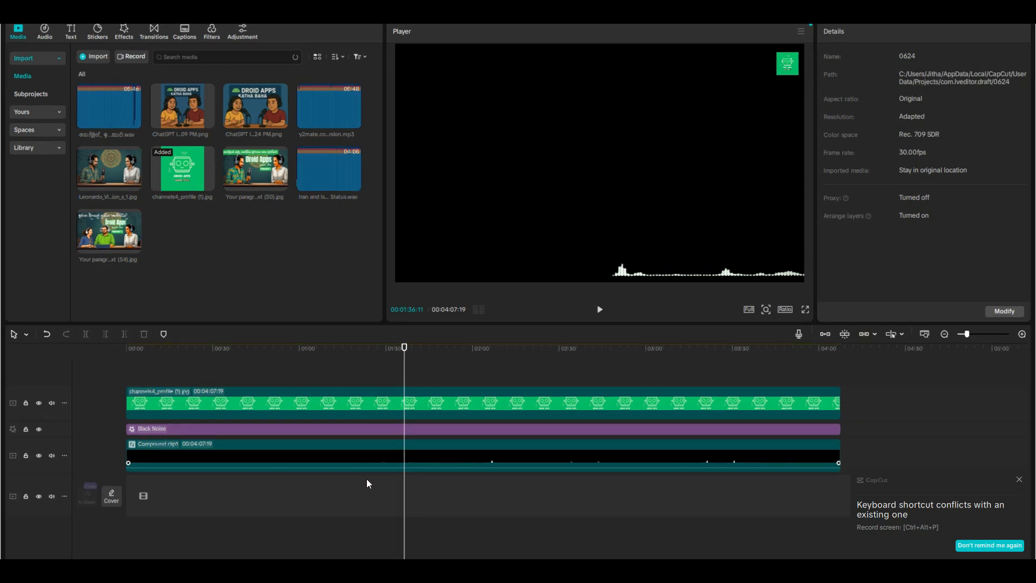
Clear the timeline by deleting the compound waveform clip, the logo clip and the Black Noise effect
click(366, 479)
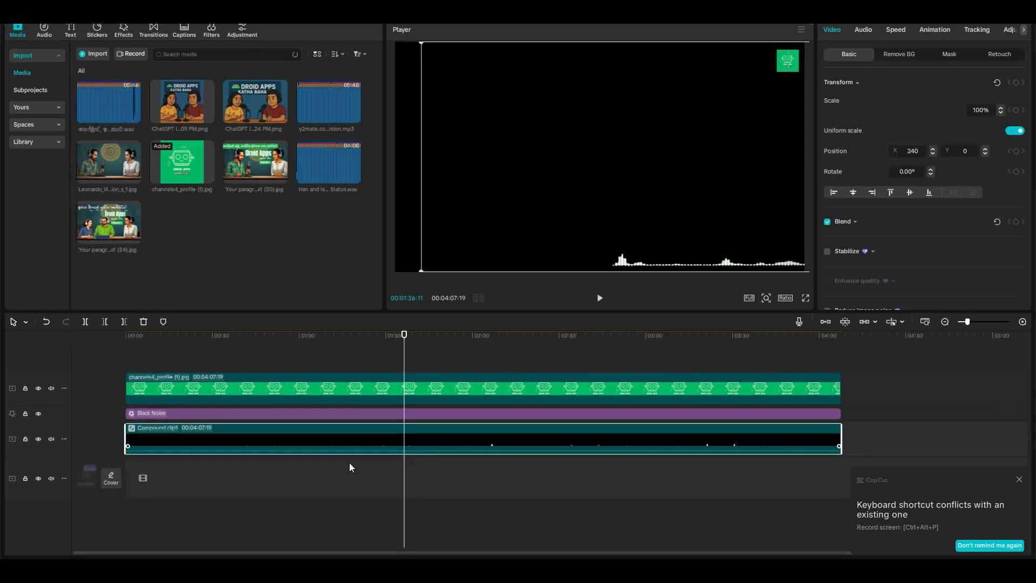
key(Delete)
click(293, 442)
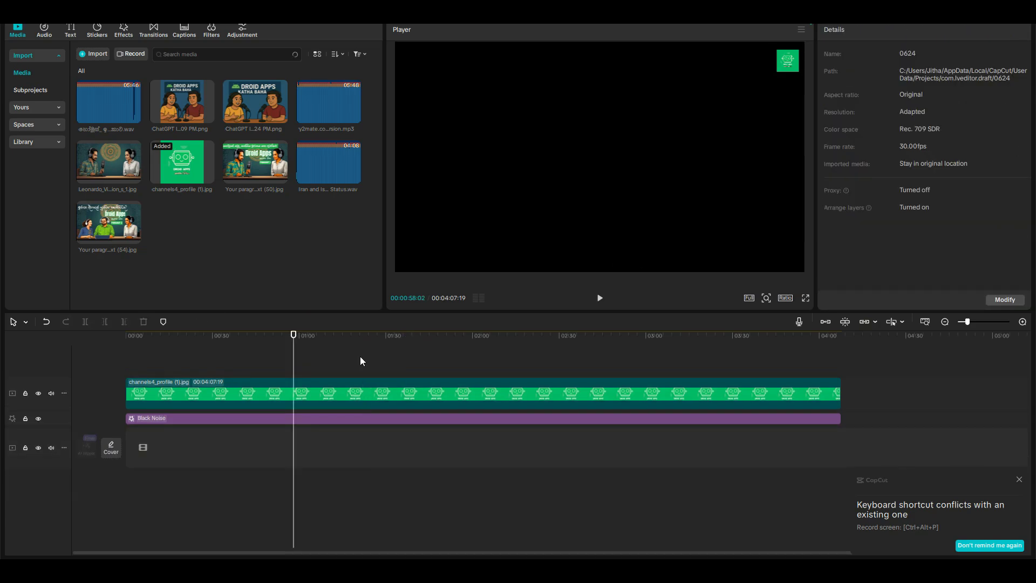
drag(274, 355, 323, 433)
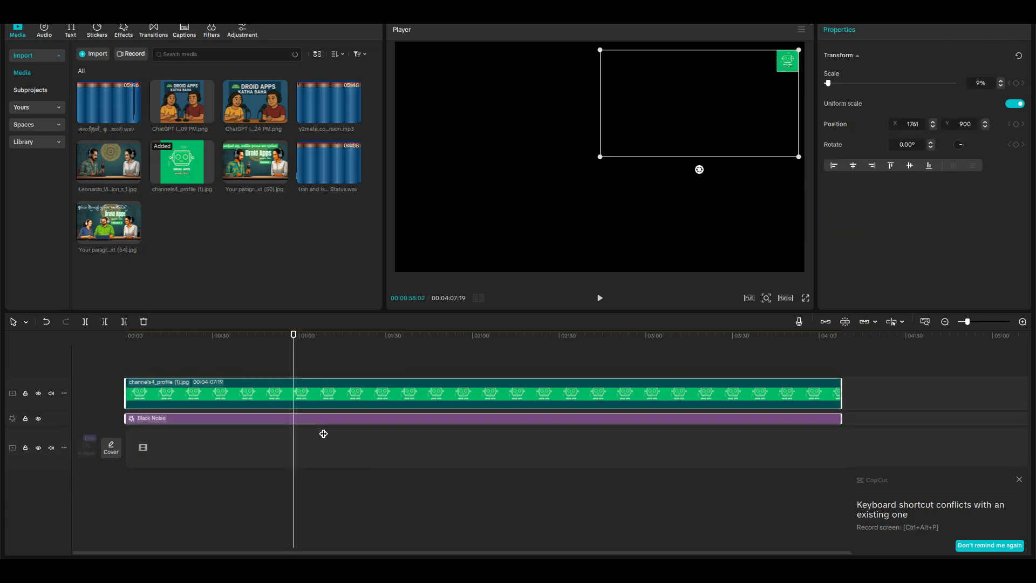
key(Delete)
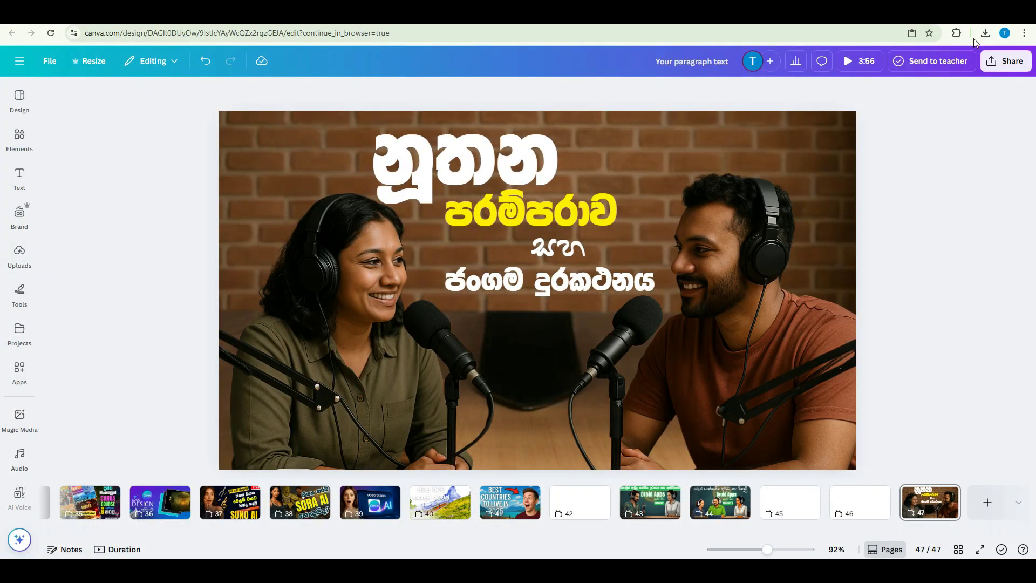
Resume the browser download of "Your paragraph text (44).png" and place the image at the start of the CapCut timeline
click(985, 33)
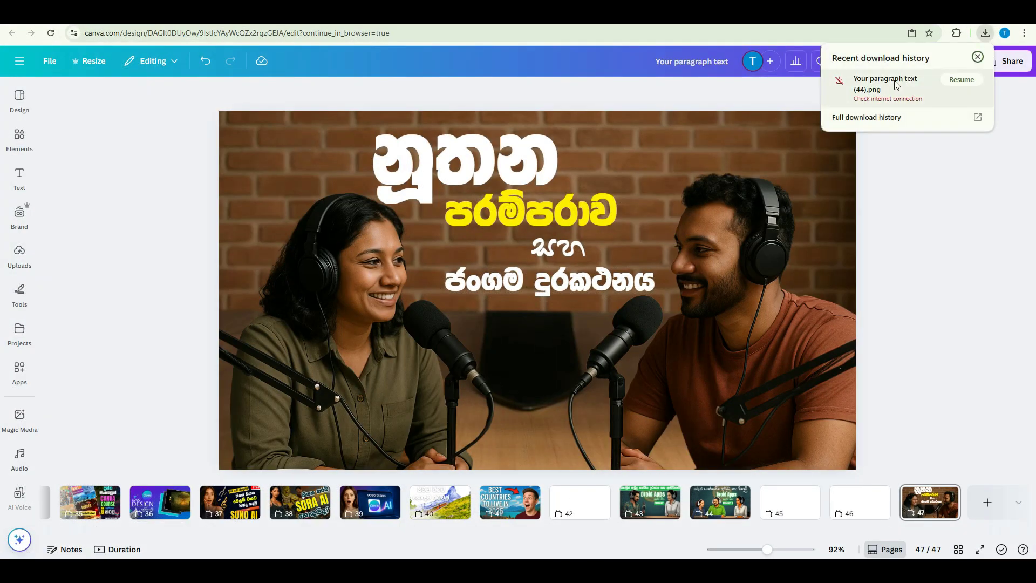
click(958, 80)
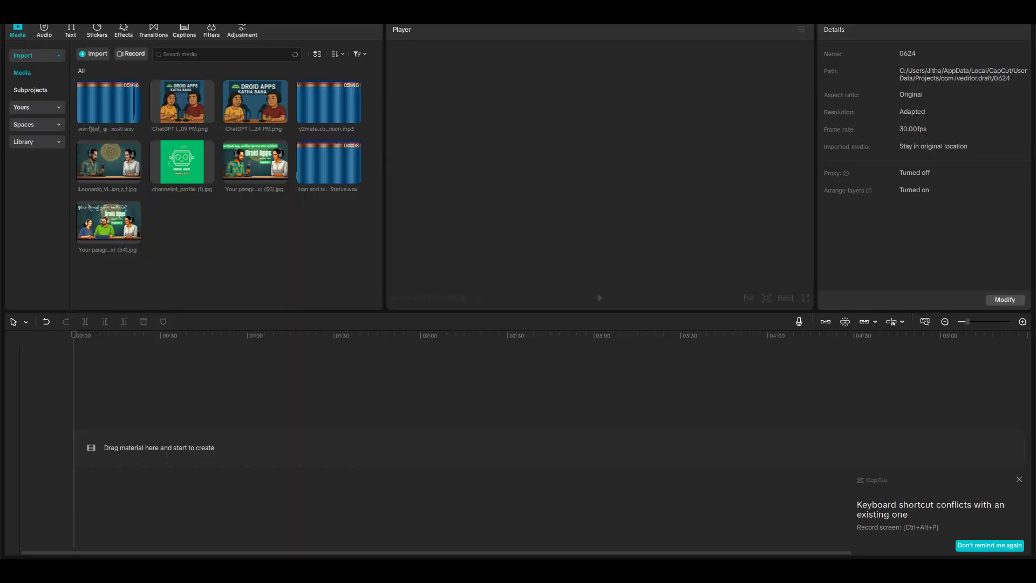
drag(454, 539, 256, 256)
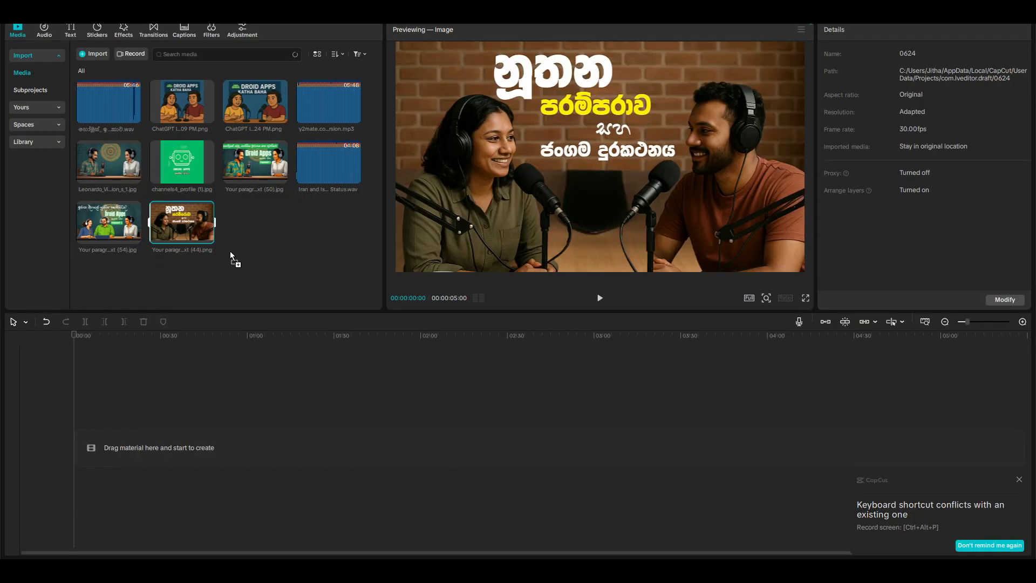
drag(201, 233, 139, 447)
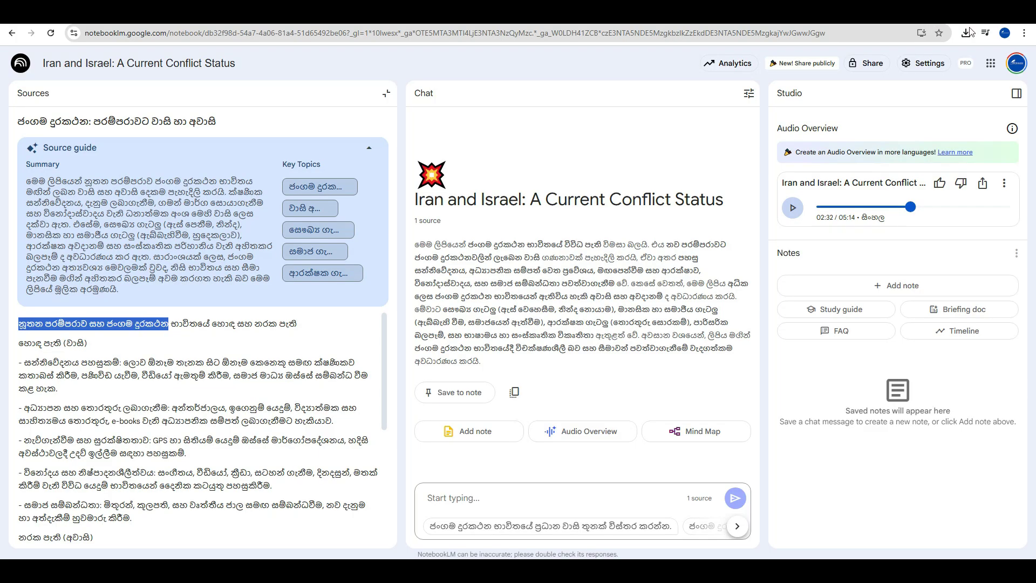
Import the downloaded "Iran and Israel_ A Current Conflict Status (1).wav" into CapCut and place it beneath the image clip from the start
click(966, 33)
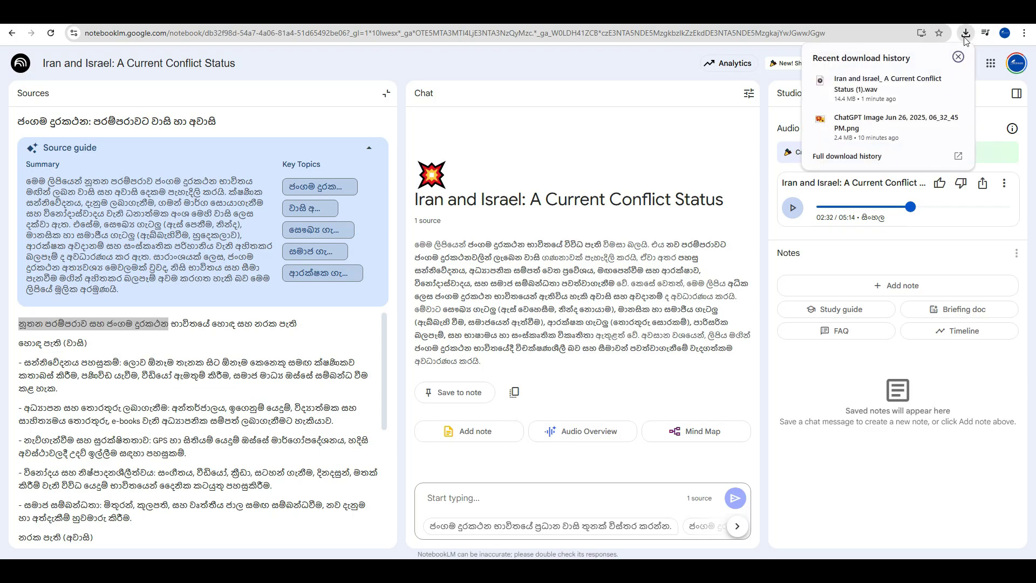
drag(890, 84, 196, 259)
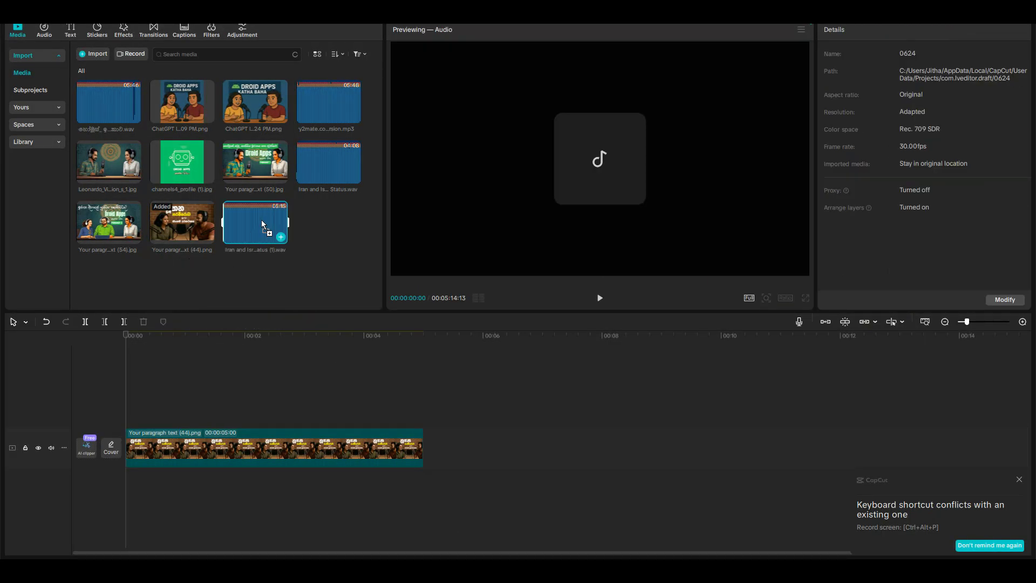
drag(255, 223, 125, 483)
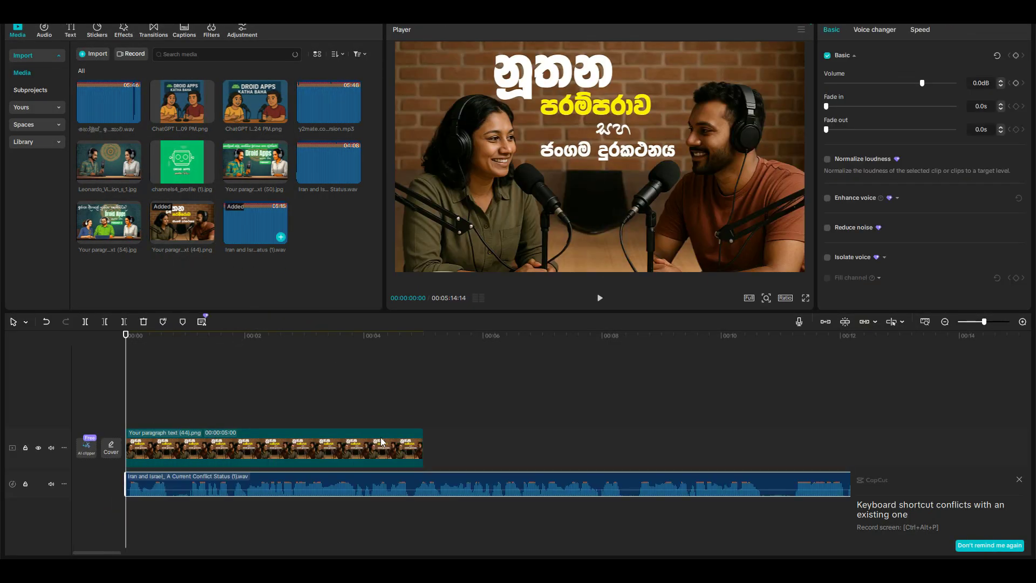
Extend the image clip to the end of the audio, a duration of 00:05:14:14
drag(424, 448, 852, 463)
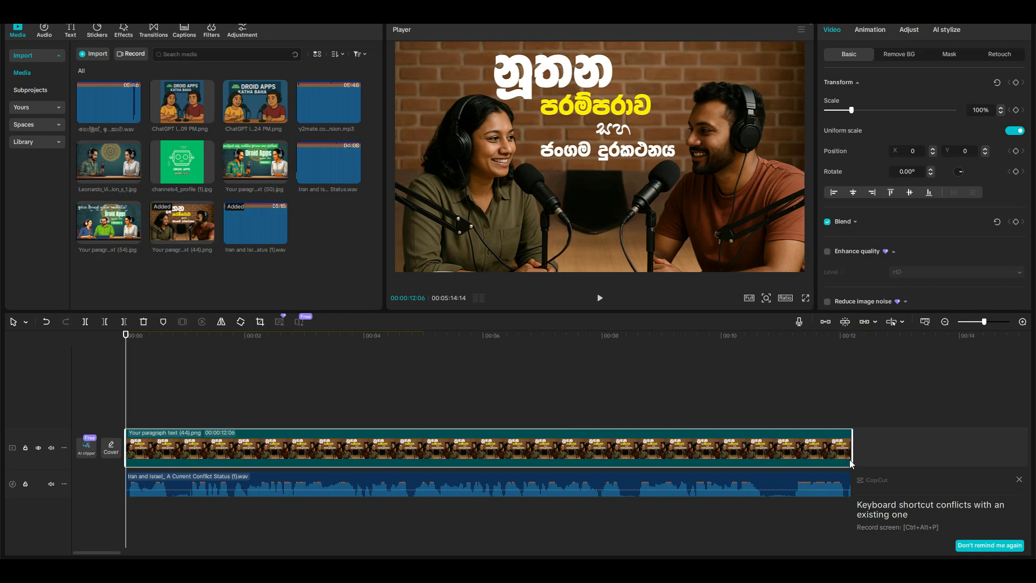
click(838, 336)
key(space)
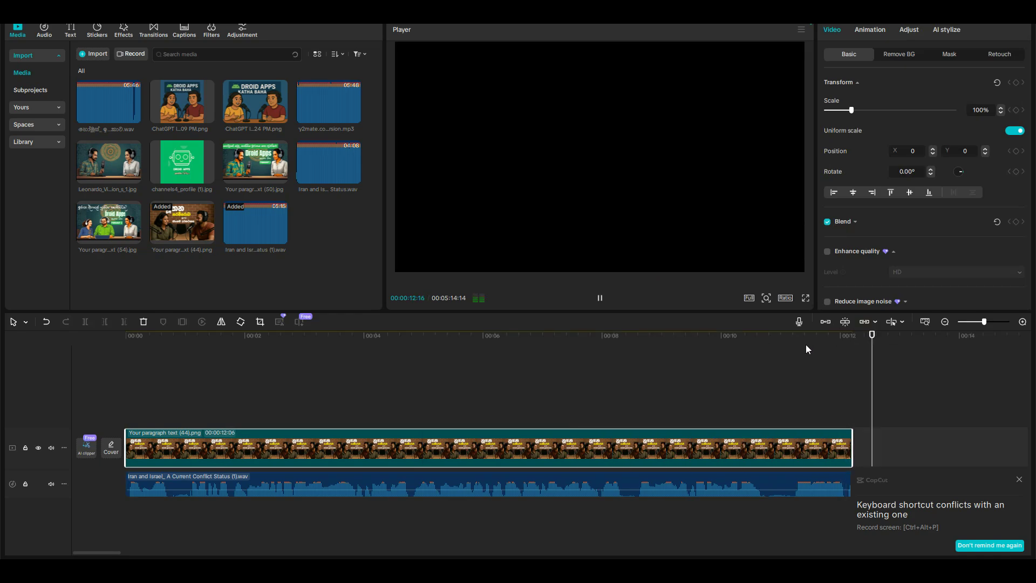
click(763, 338)
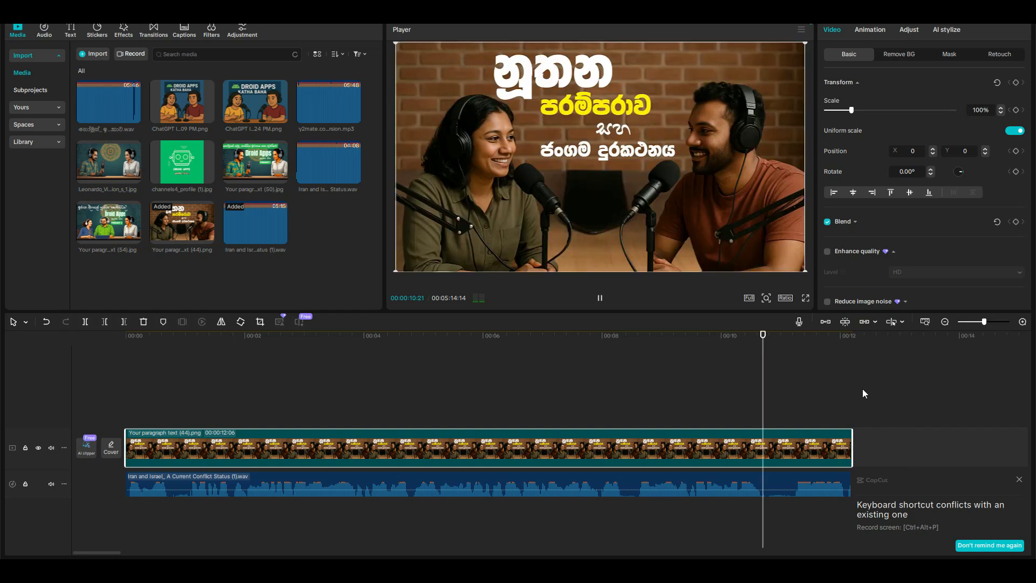
click(1019, 481)
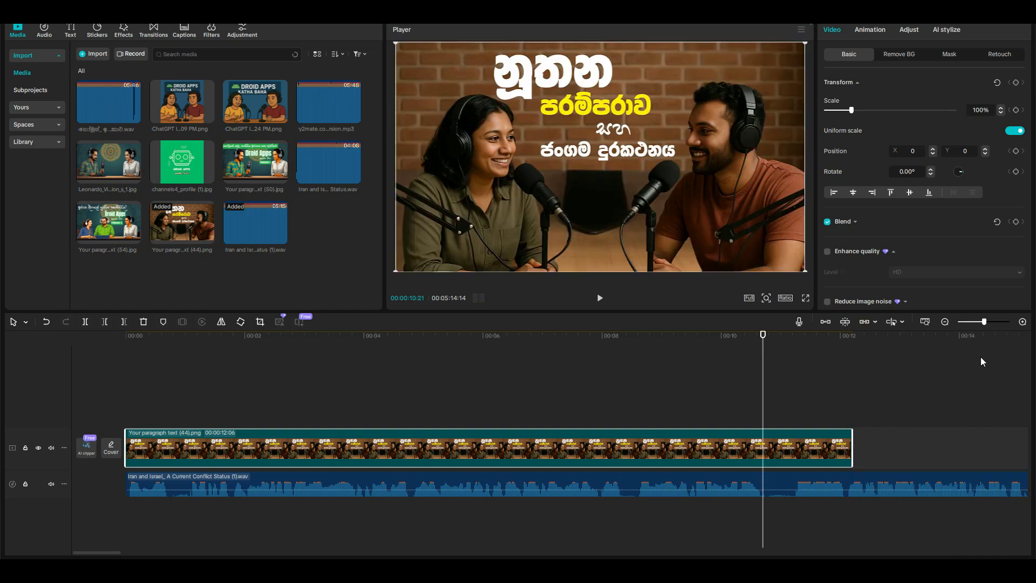
drag(985, 324, 968, 324)
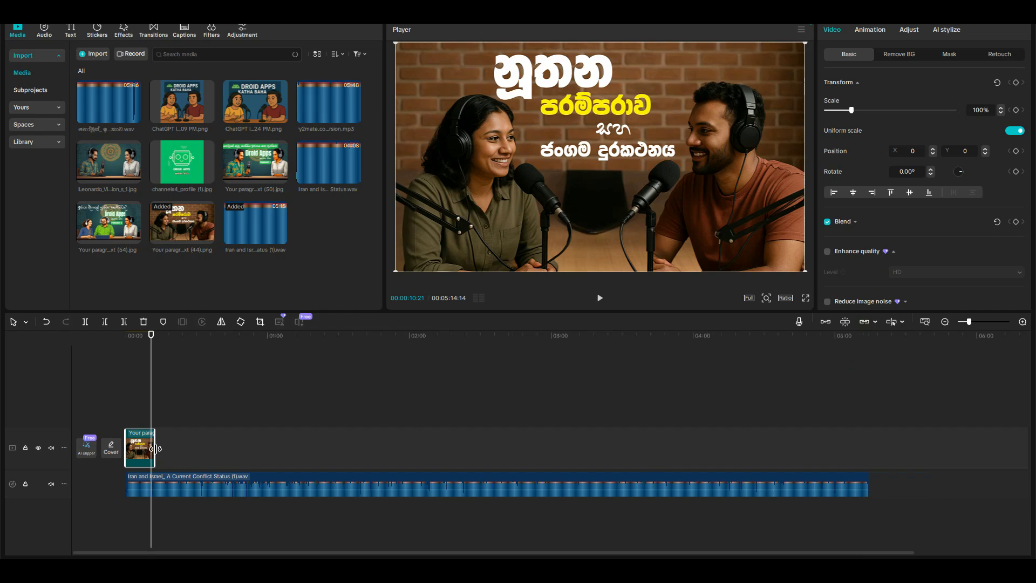
drag(155, 448, 870, 446)
Turn on the timeline's main-track magnet, auto snapping, linkage and preview axis options
click(895, 323)
click(866, 322)
click(845, 322)
click(830, 320)
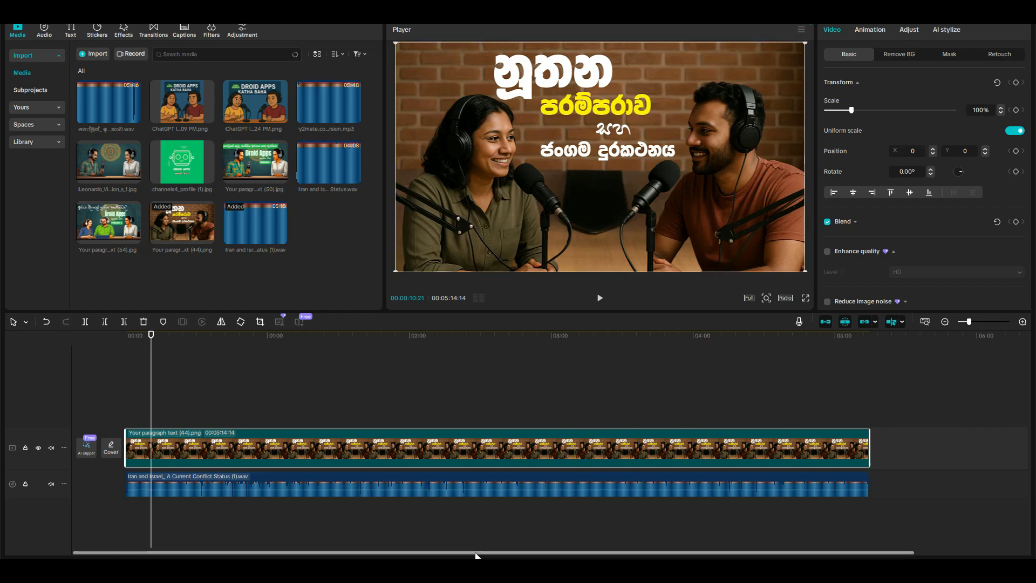
Place the green logo "channels4_profile (1).jpg" on a track above the image and extend it to the full 00:05:14:14
click(180, 172)
drag(178, 254, 870, 422)
click(675, 244)
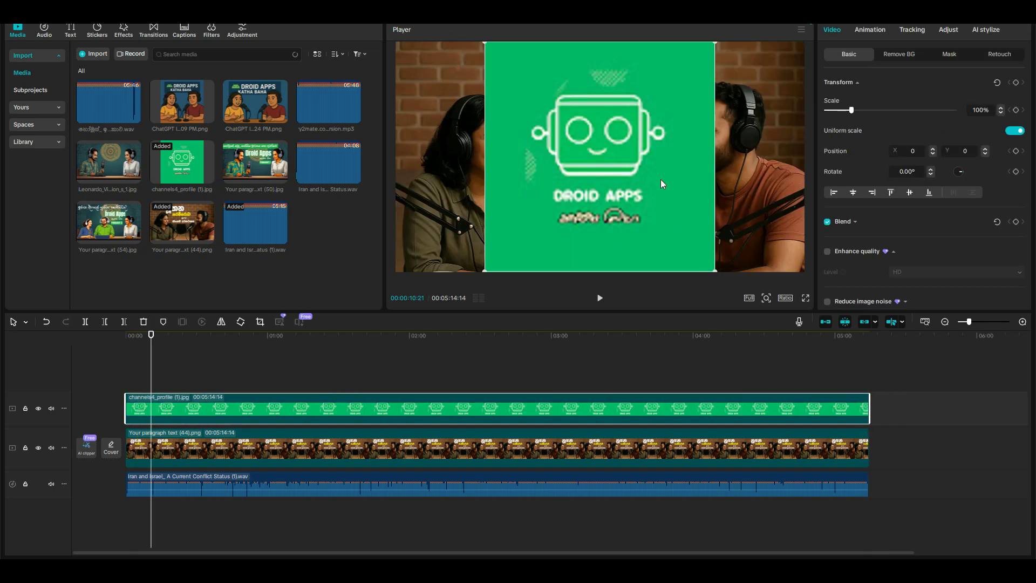
Scale the logo to 10%, move it to the picture's upper-right corner at about X 1758, Y 918, and preview the video briefly
drag(486, 42, 599, 221)
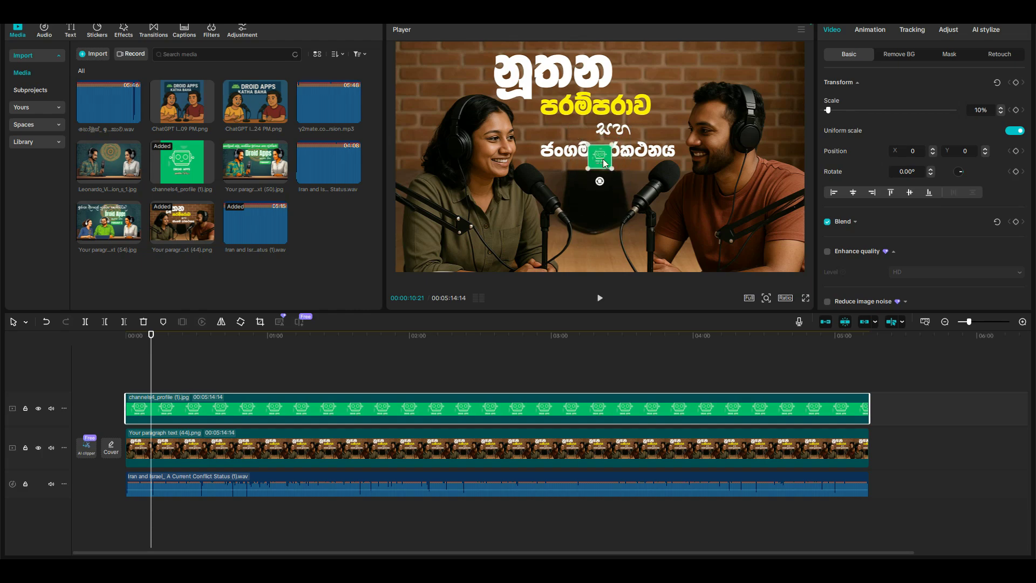
drag(602, 164, 785, 64)
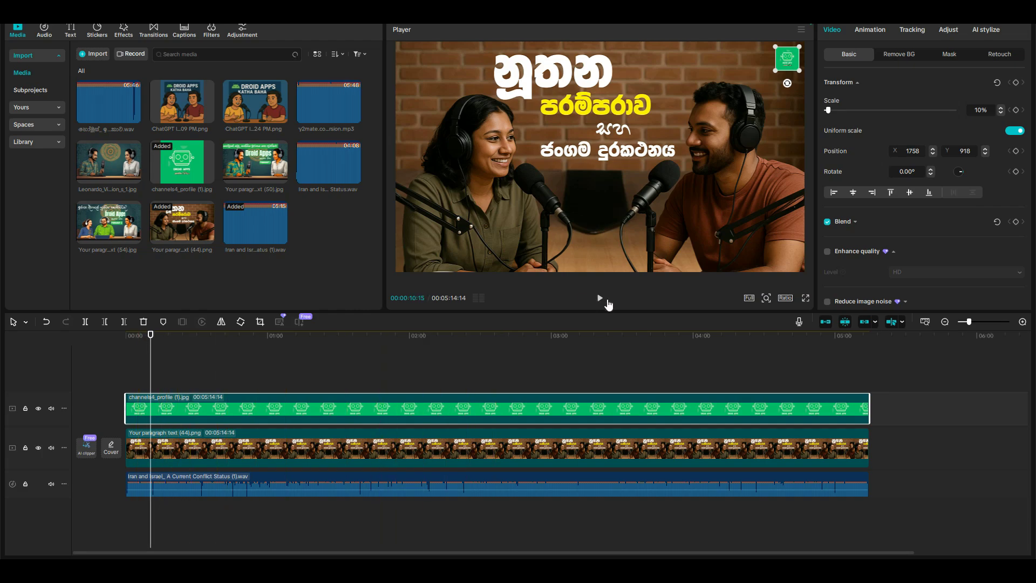
click(601, 298)
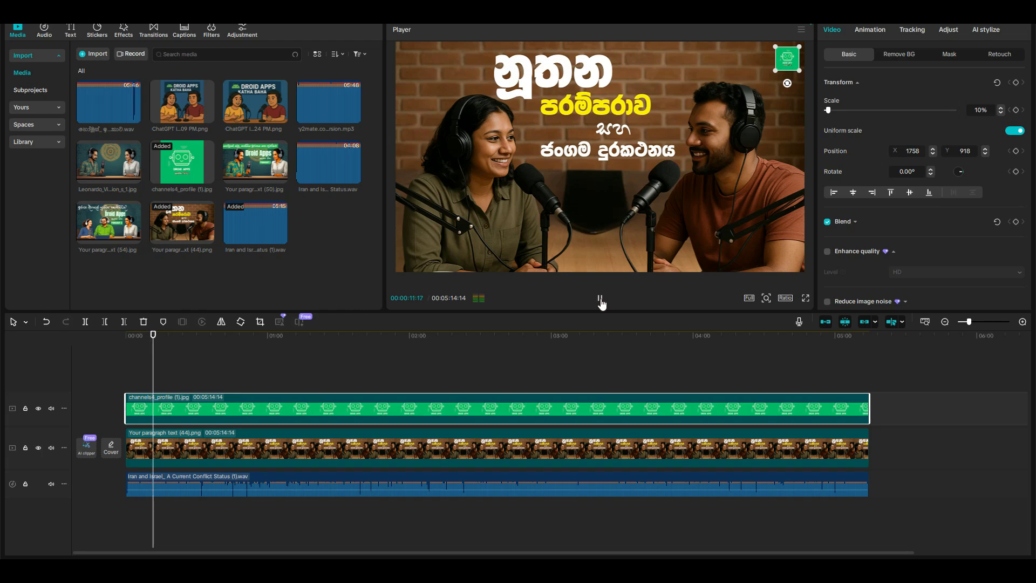
click(600, 299)
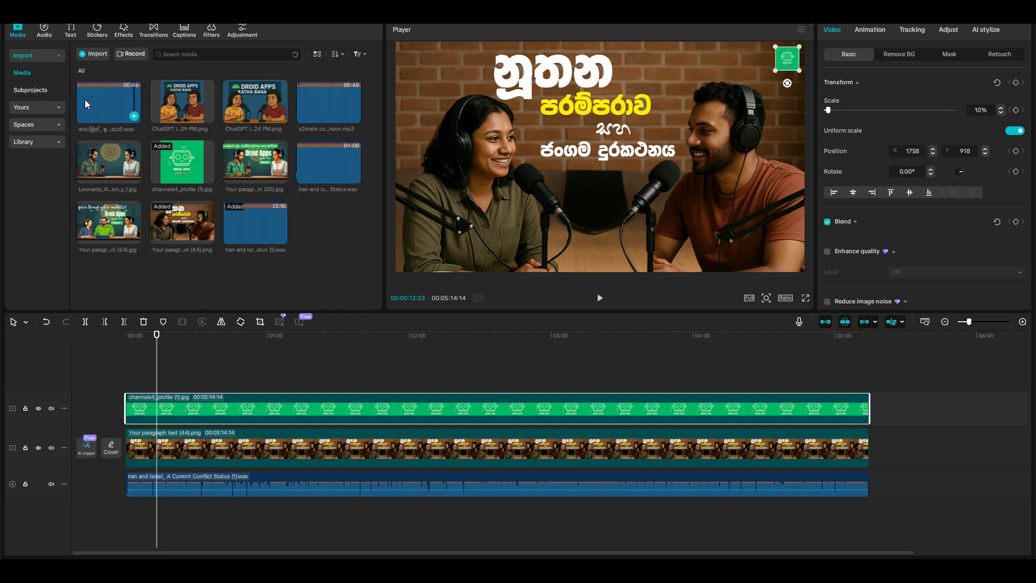
click(129, 32)
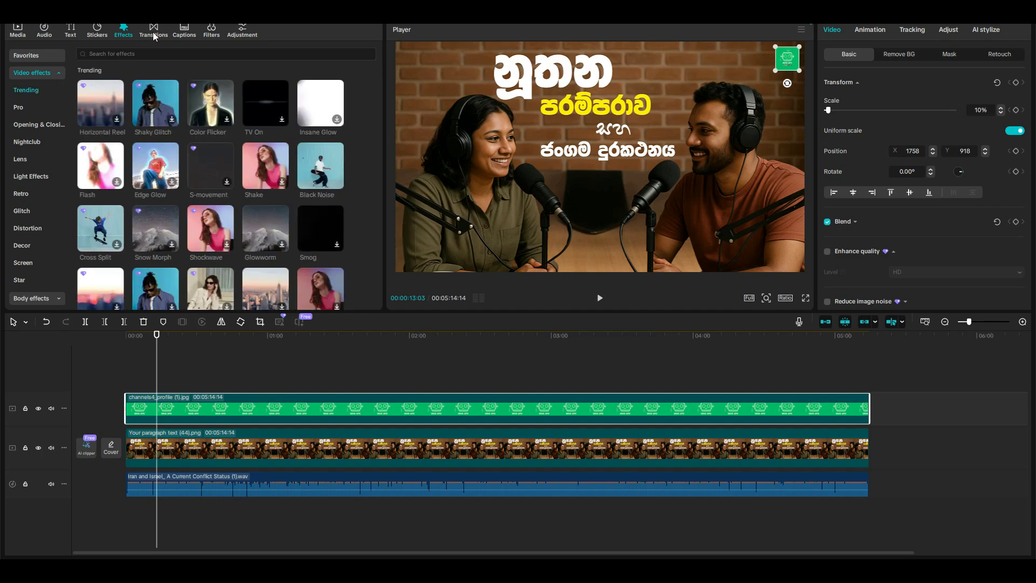
click(154, 33)
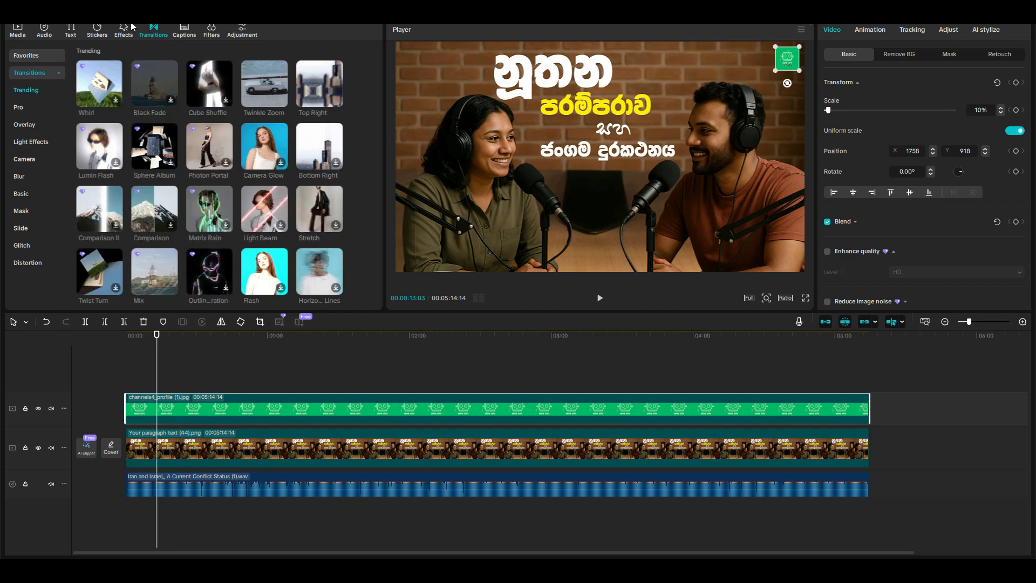
click(96, 31)
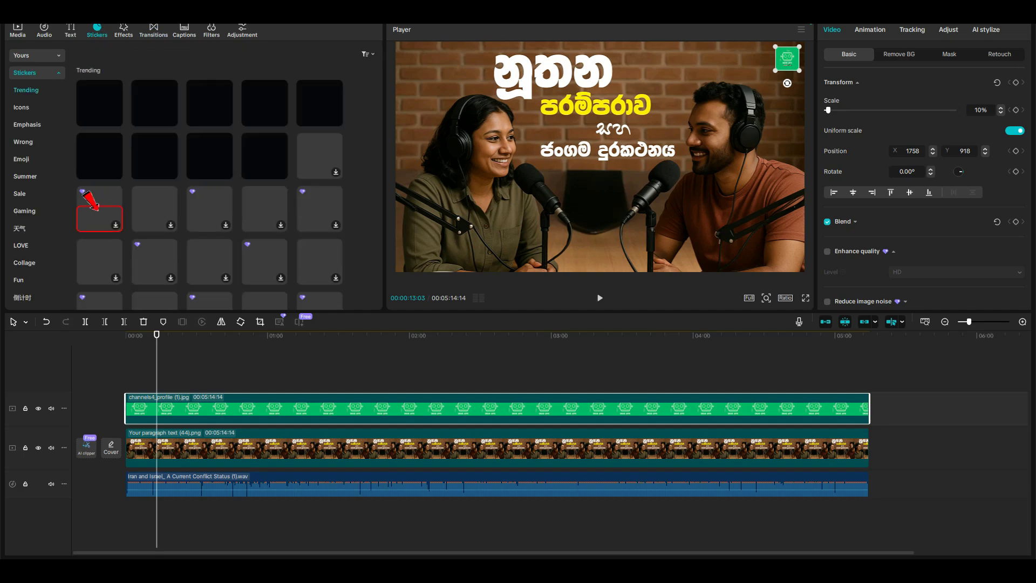
click(123, 31)
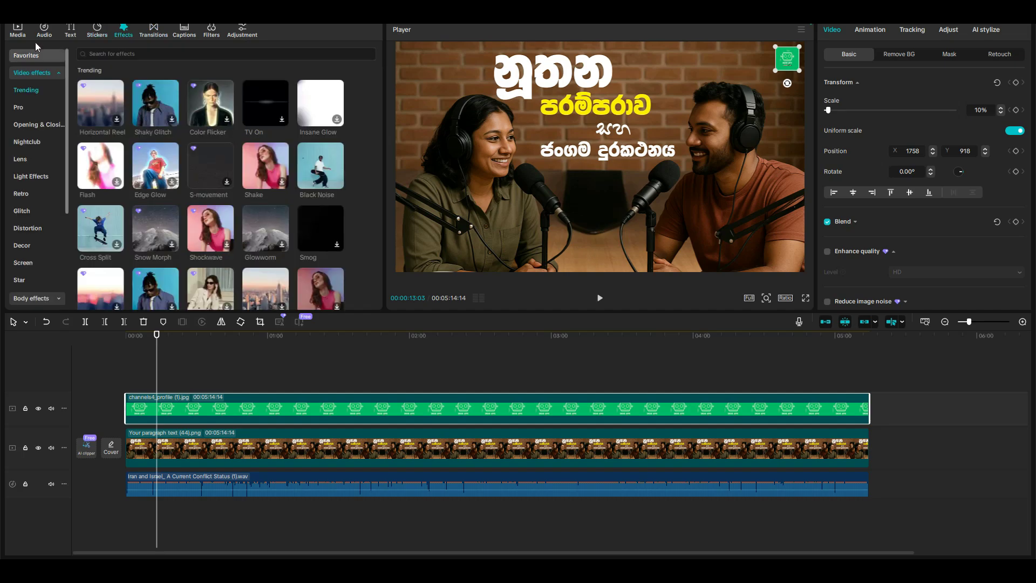
Place the audio spectrum green screen clip from the stock library at the timeline's start, between the host image and the logo
click(16, 33)
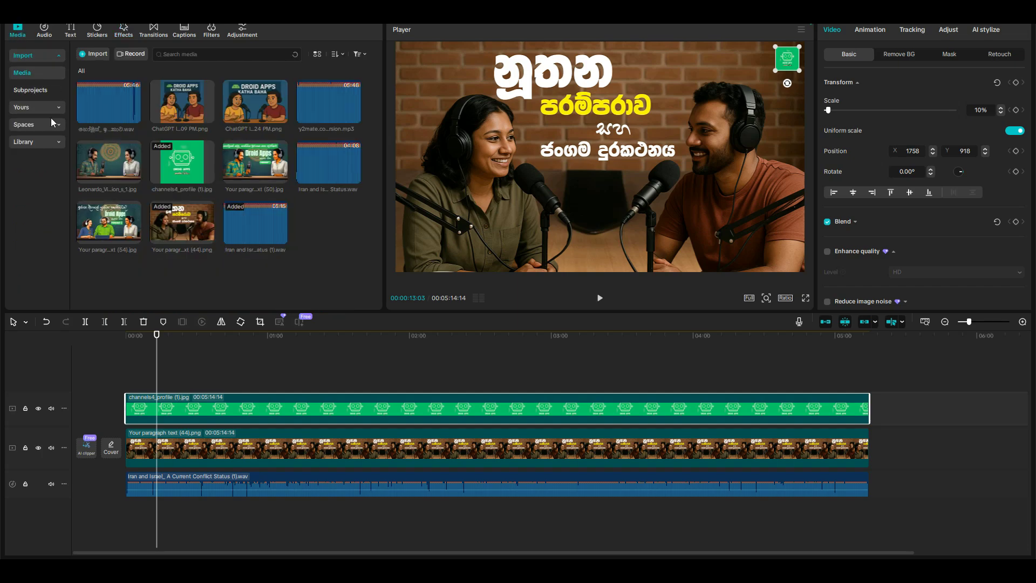
click(54, 141)
click(54, 141)
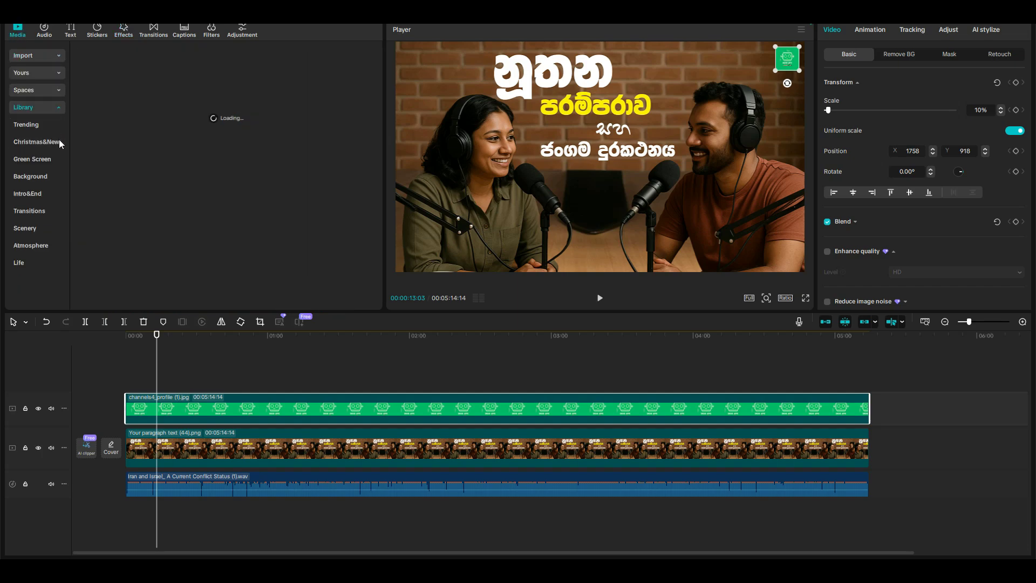
click(39, 160)
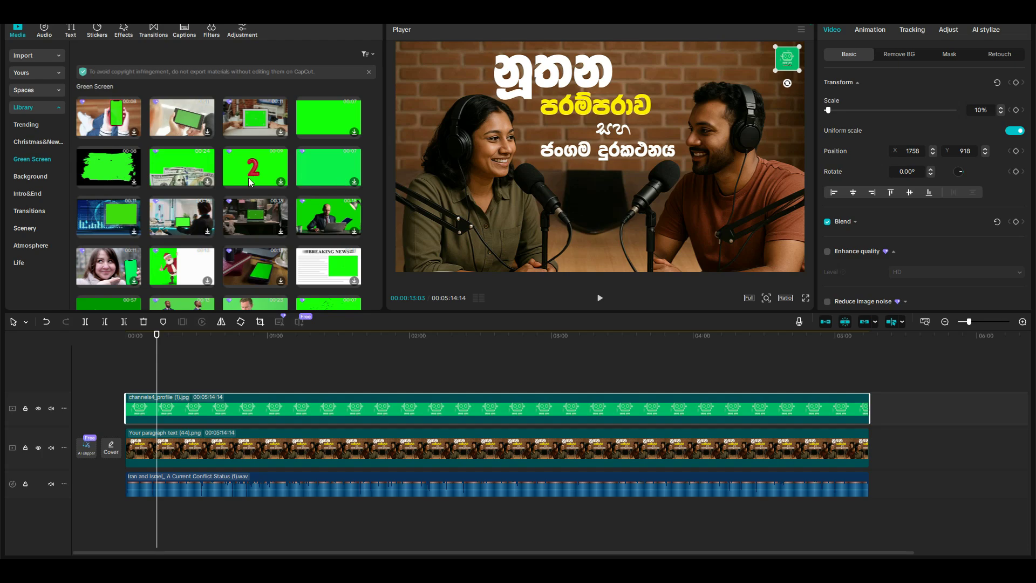
drag(378, 125, 382, 161)
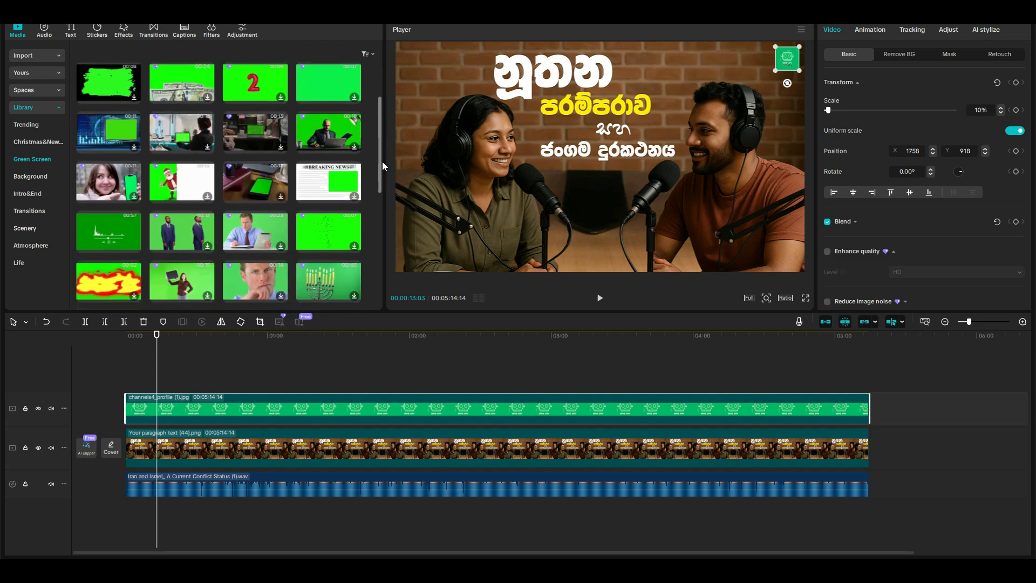
click(90, 226)
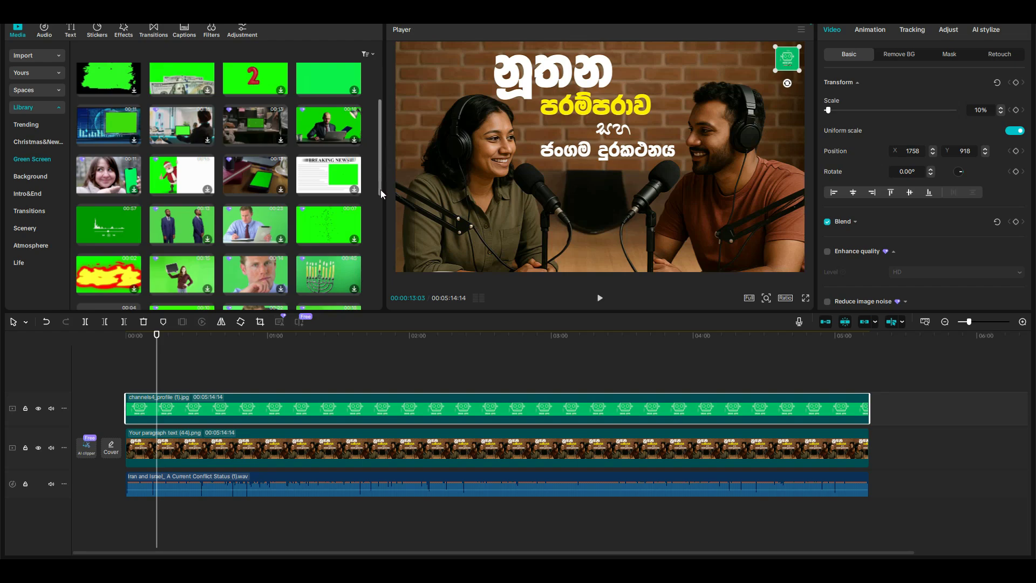
scroll(380, 190, down, 10)
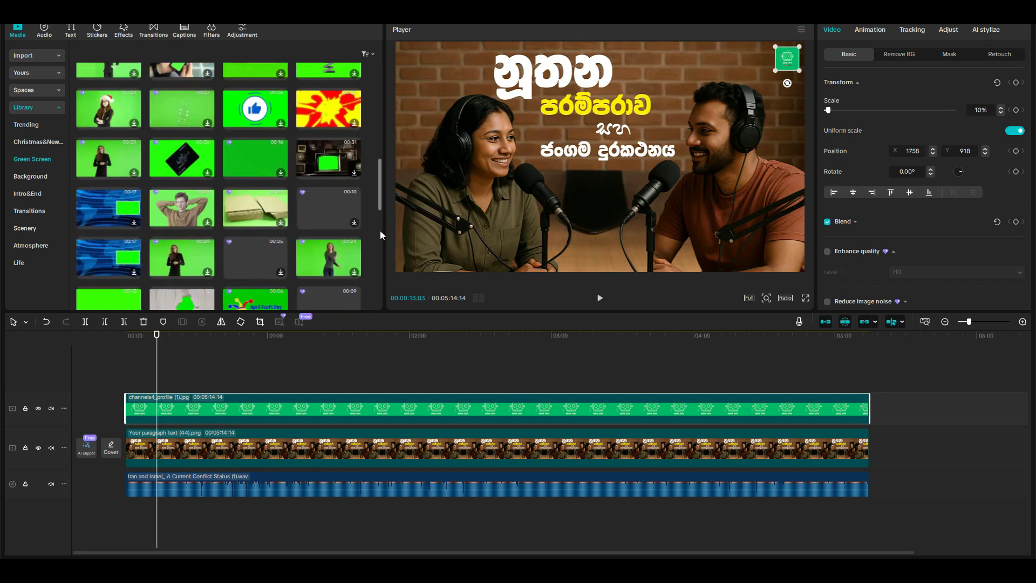
scroll(380, 231, up, 6)
scroll(380, 173, up, 2)
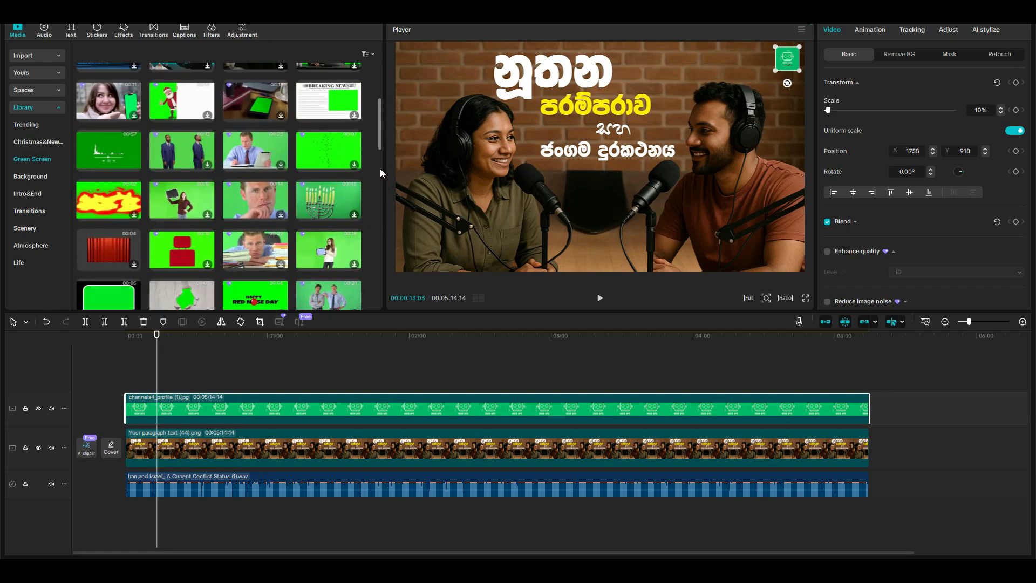
click(108, 148)
drag(108, 148, 131, 423)
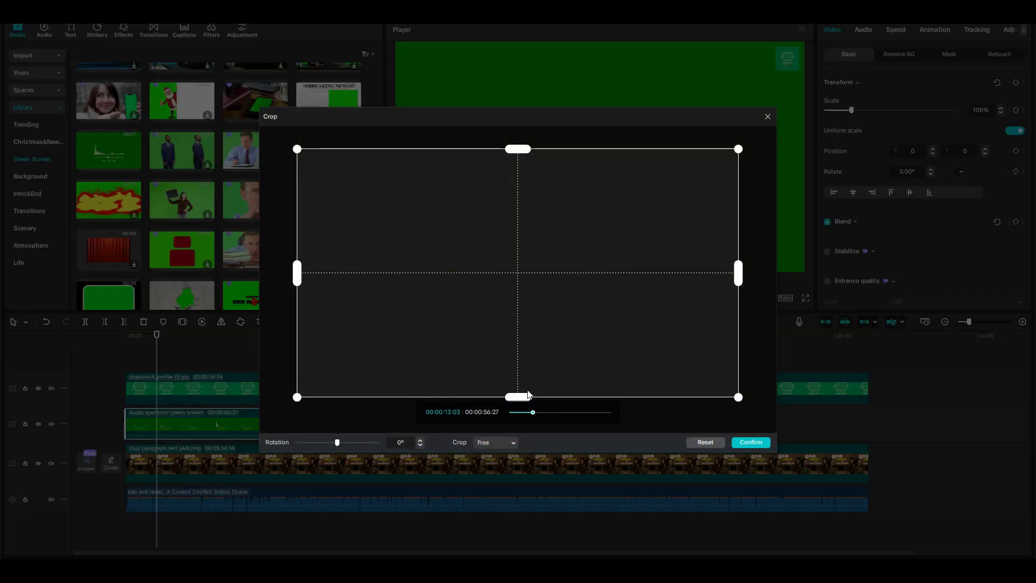
Crop the audio spectrum clip tightly around the white waveform bars, cutting off the player controls and empty green margins
drag(516, 397, 516, 312)
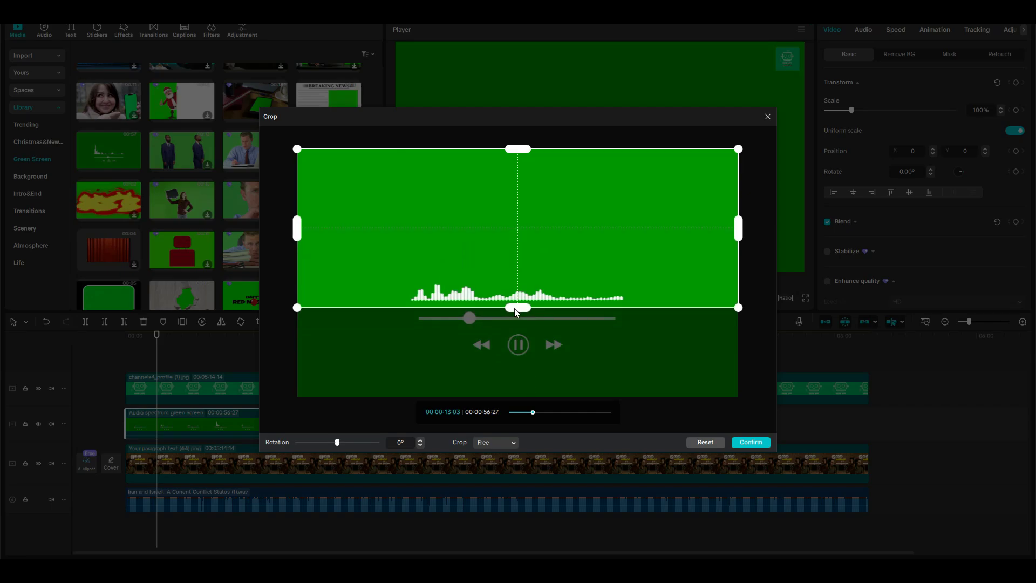
drag(515, 151, 514, 277)
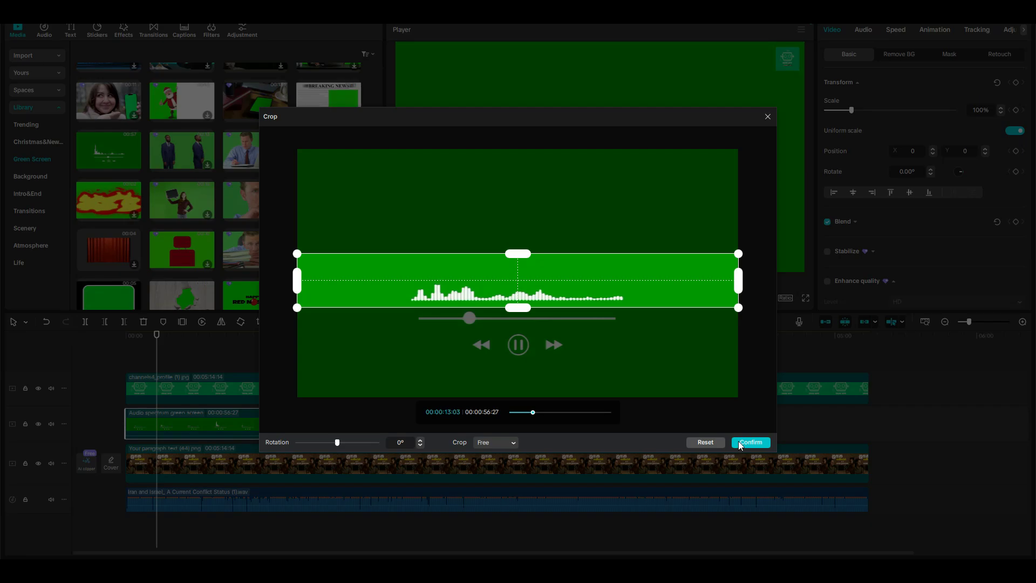
drag(741, 281, 630, 283)
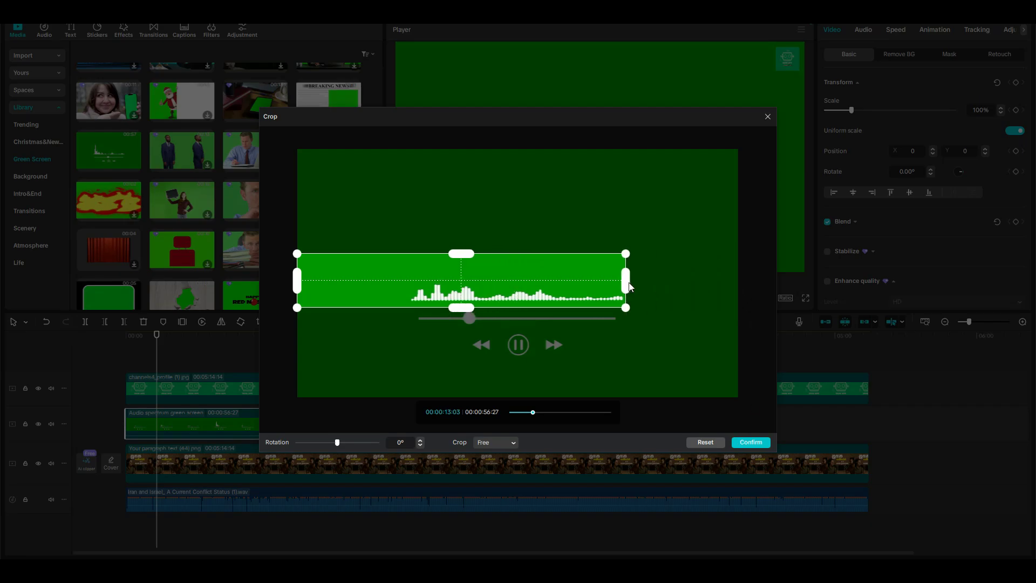
drag(296, 286, 406, 286)
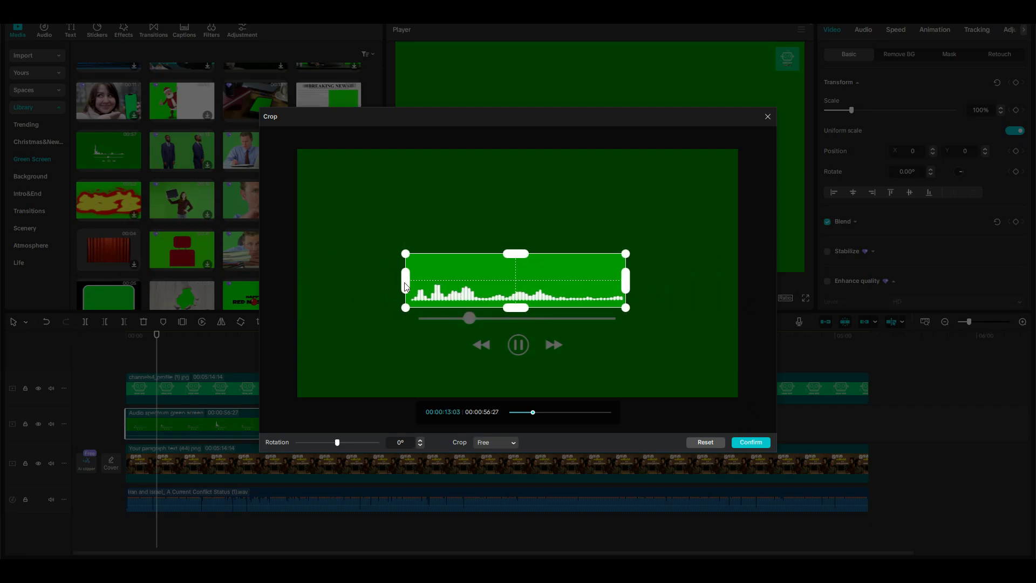
click(752, 442)
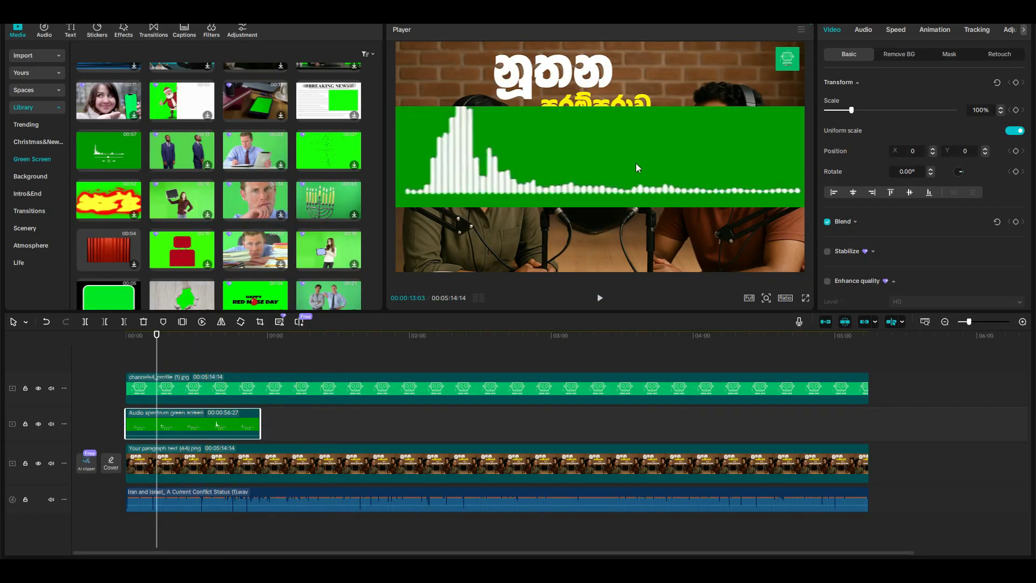
Turn on Chroma key for the spectrum clip and try to sample its green background with the color picker
click(894, 57)
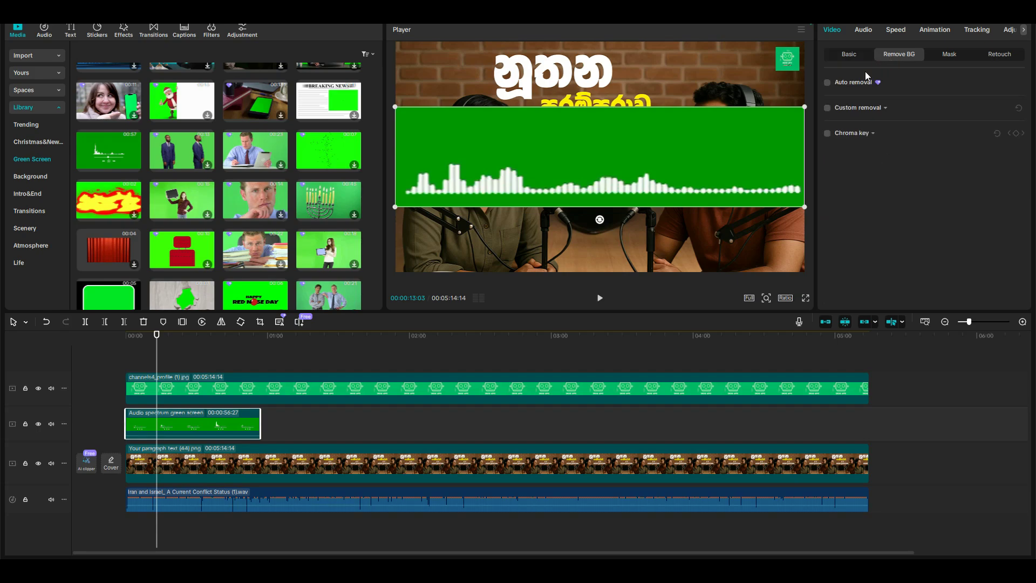
click(827, 133)
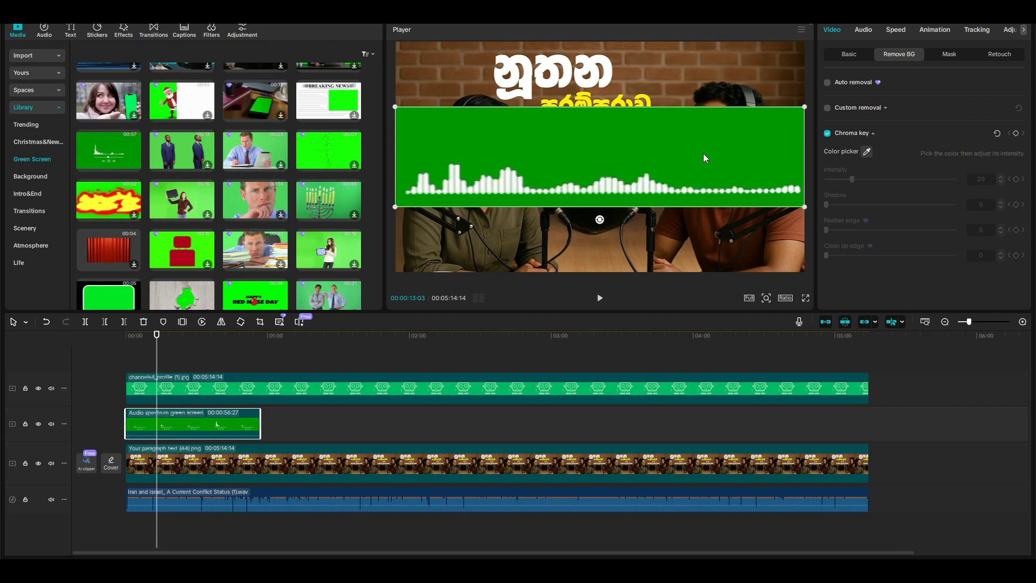
click(867, 152)
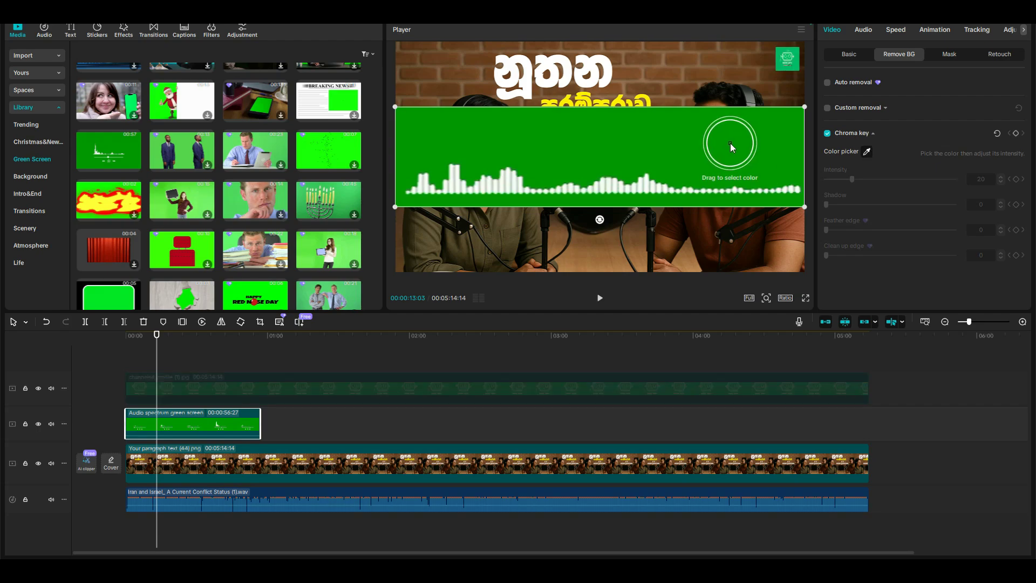
click(730, 144)
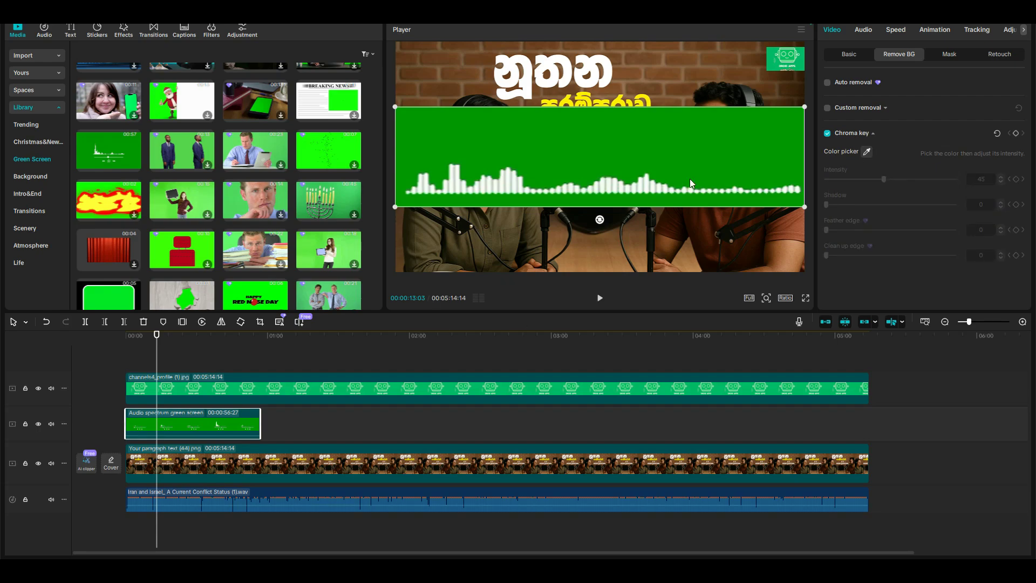
click(866, 152)
click(711, 150)
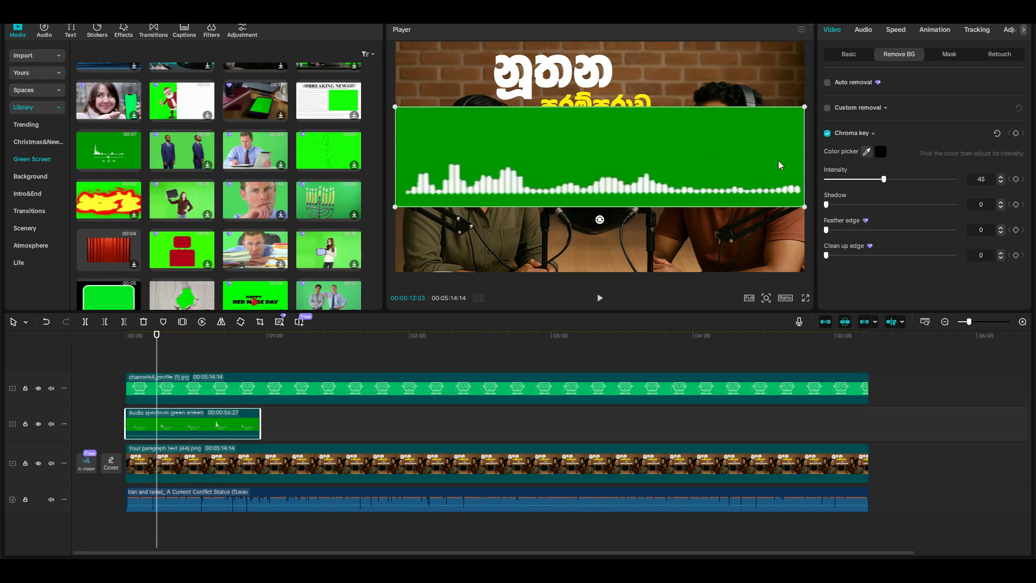
mouse_move(859, 183)
mouse_down()
mouse_move(831, 183)
mouse_move(848, 180)
mouse_up()
Sample the spectrum clip's green background again and set the chroma key Intensity to 40 and Shadow to 34
click(867, 154)
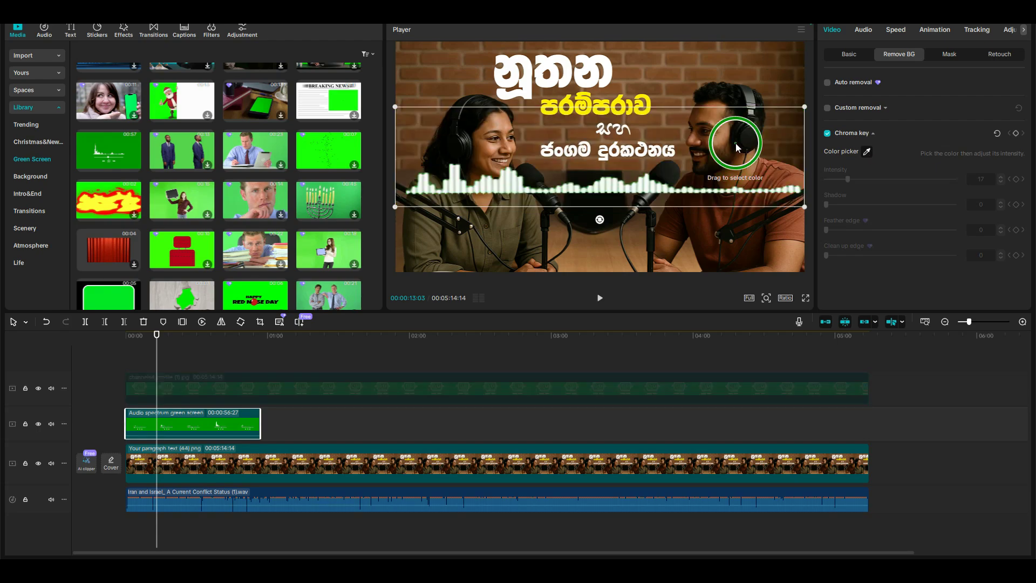
click(737, 147)
drag(849, 180, 876, 177)
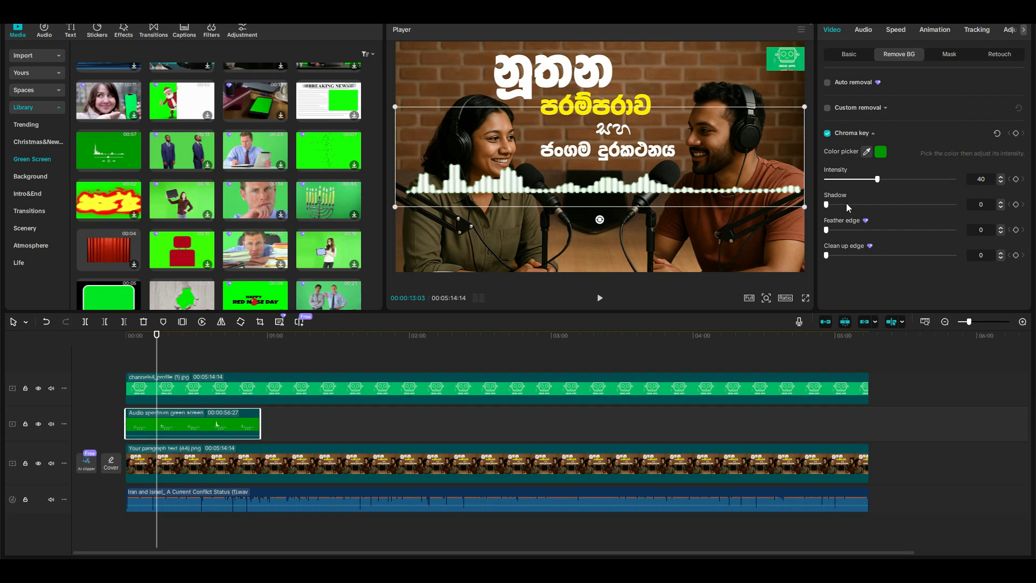
drag(836, 205, 862, 206)
Shrink the spectrum overlay, place it at the title's last line, and preview the video from the start
drag(806, 104, 596, 173)
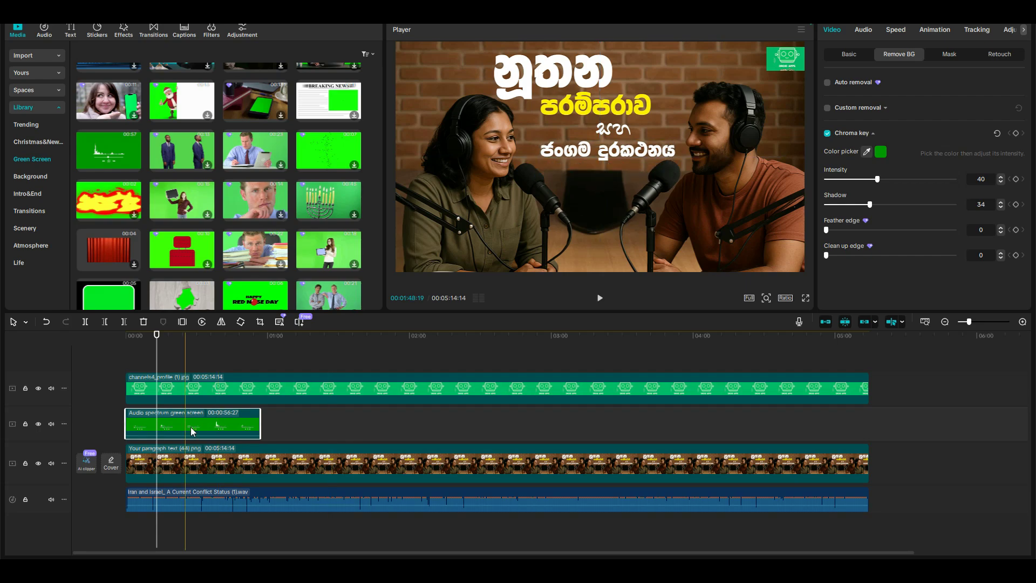
drag(156, 335, 97, 344)
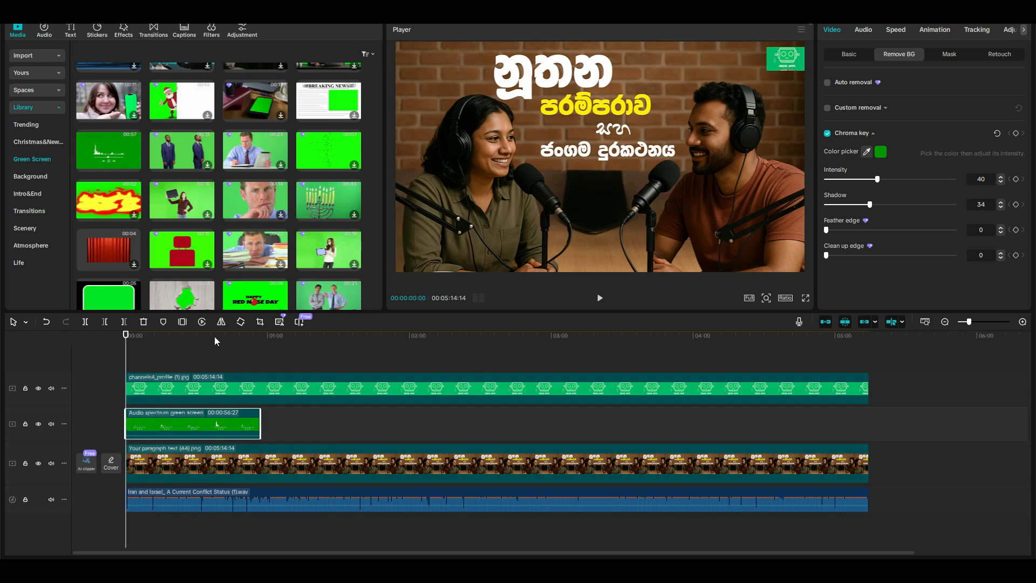
click(599, 298)
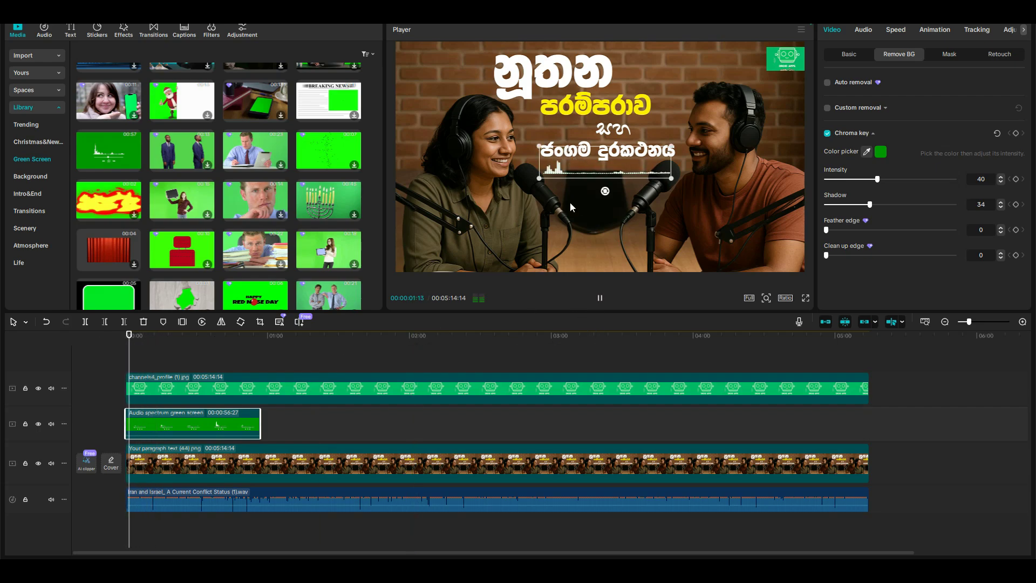
key(space)
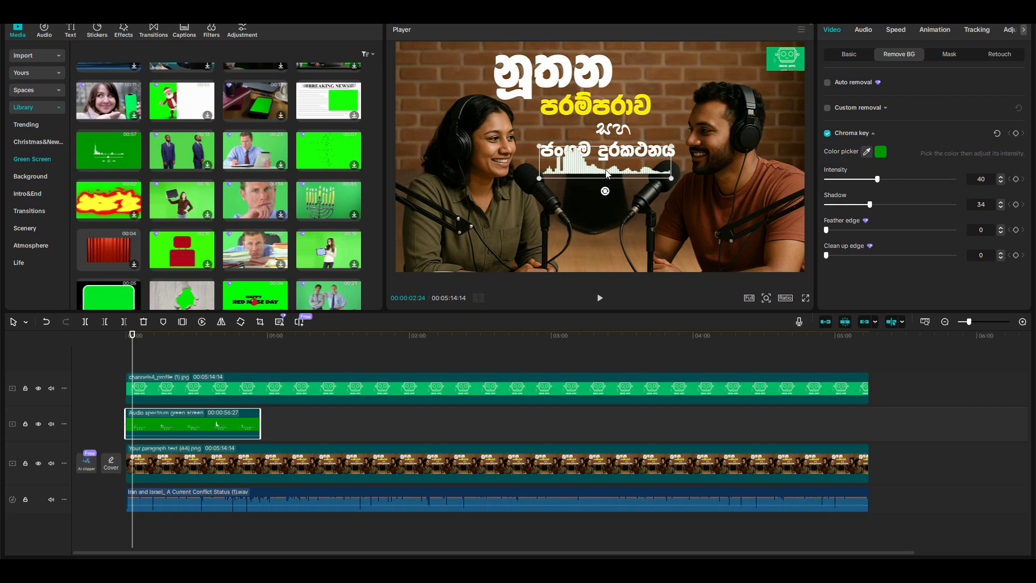
Move the spectrum just below the title, make it slightly smaller to fit between the microphones, and preview it
drag(607, 167, 608, 182)
drag(667, 166, 605, 184)
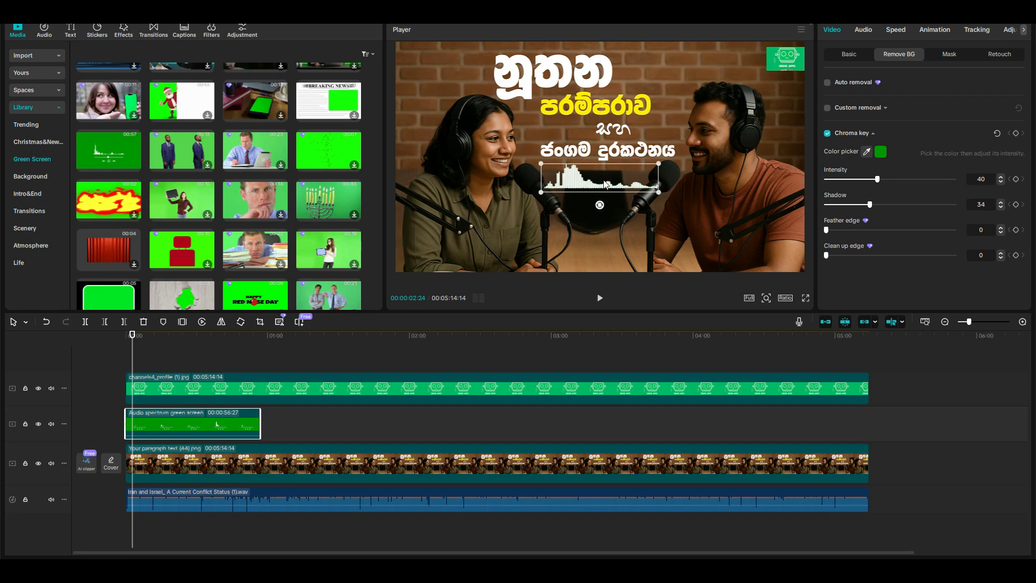
click(599, 298)
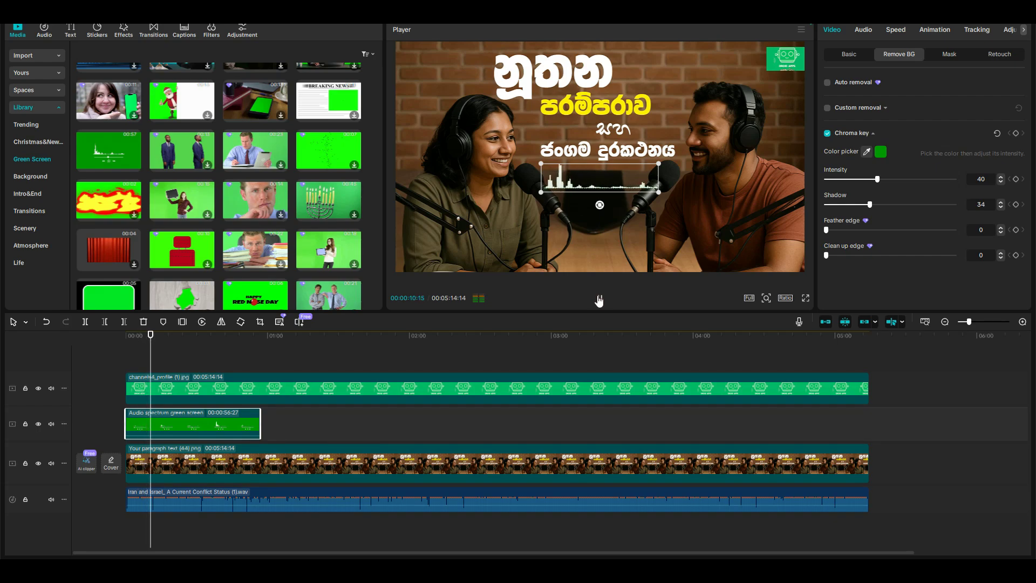
click(599, 299)
Try to correct the logo's widened display by opening its crop and confirming it
click(782, 66)
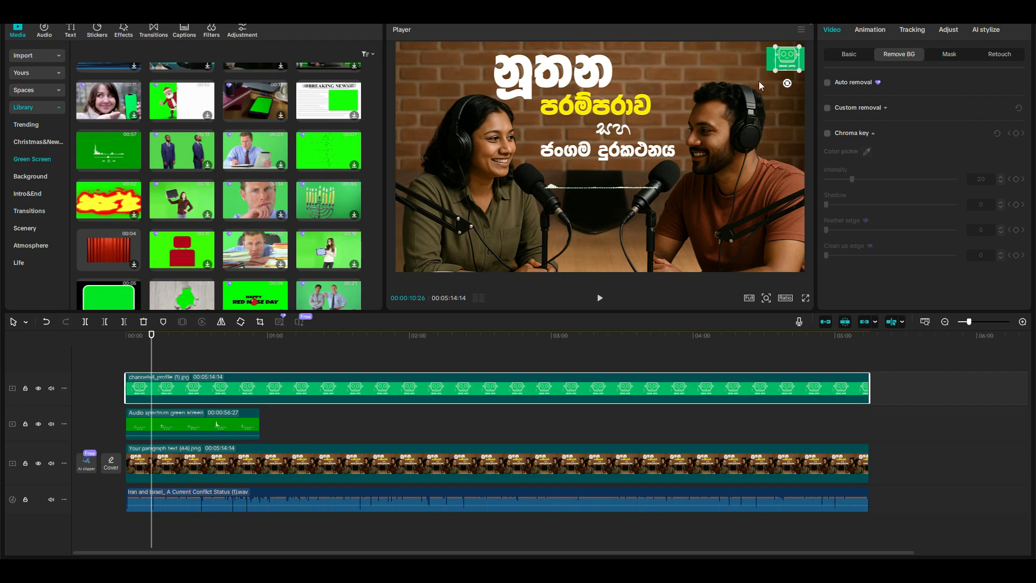
click(758, 81)
click(785, 58)
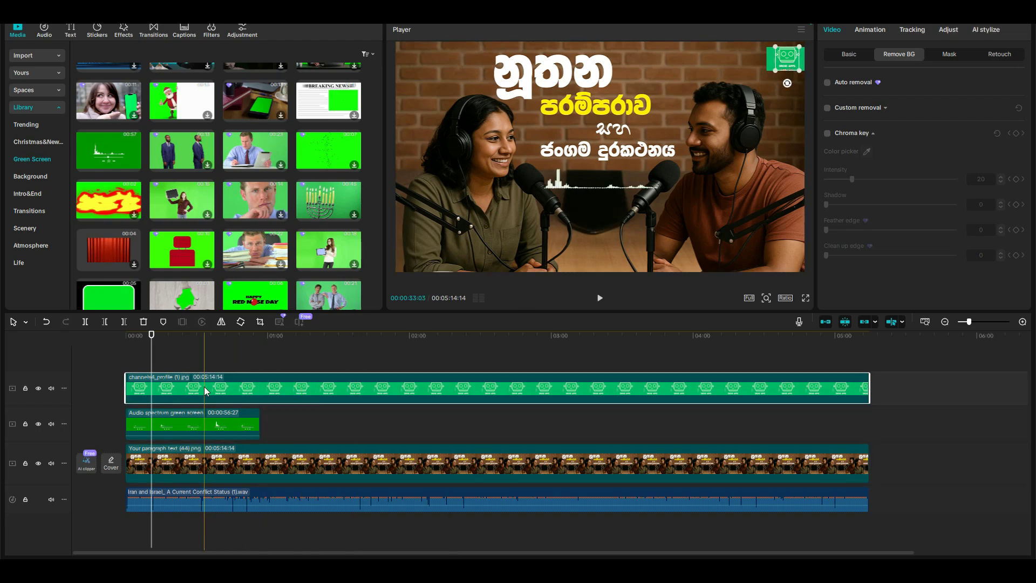
click(260, 321)
click(751, 442)
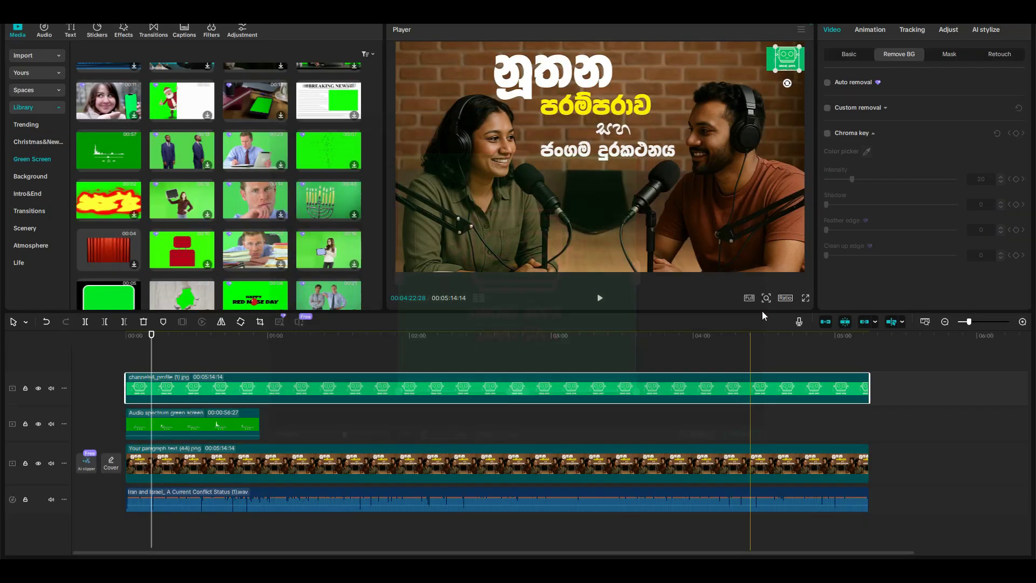
click(756, 75)
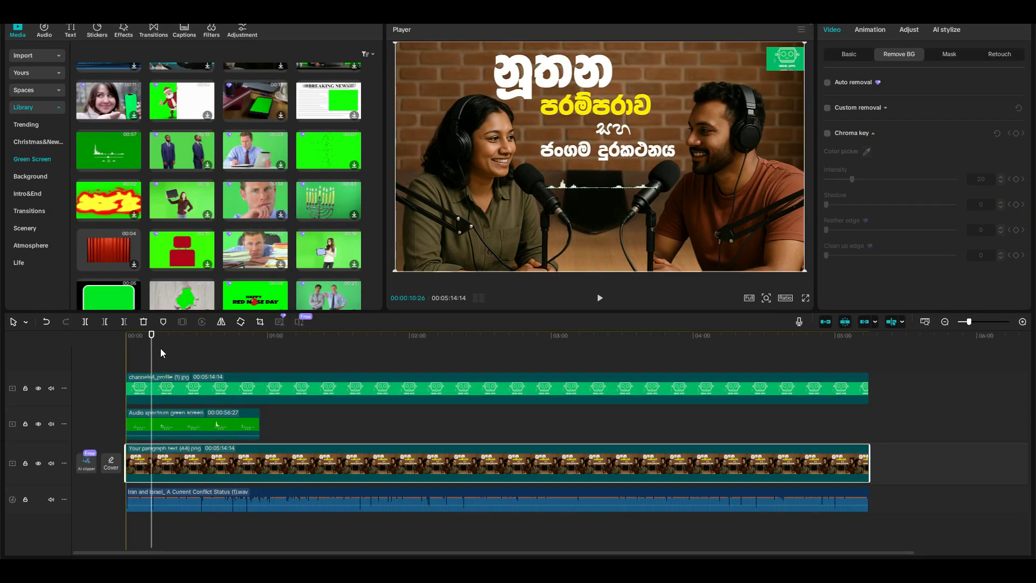
Place four copies of the spectrum clip end to end after the original on its track
drag(151, 341, 187, 352)
click(230, 426)
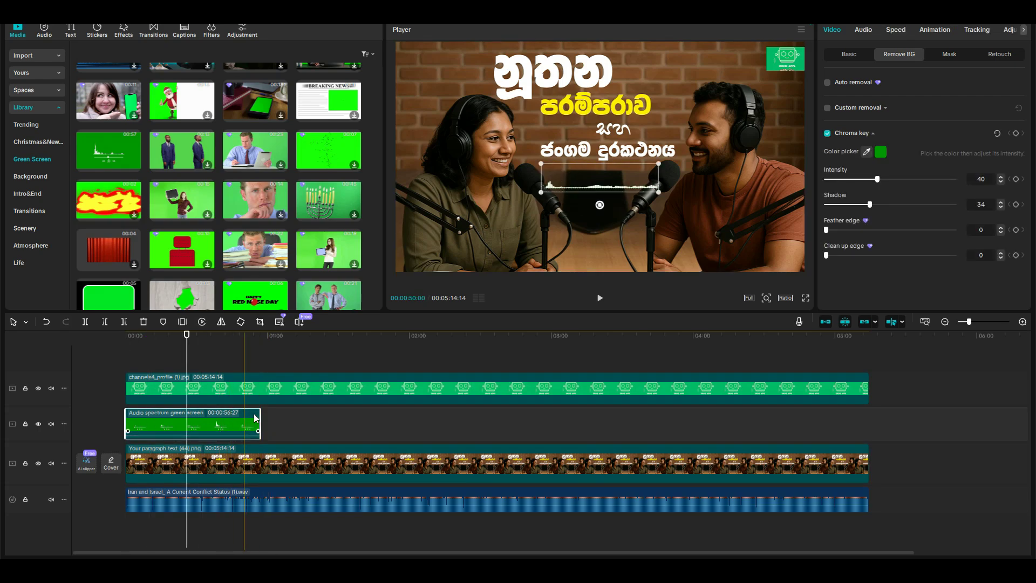
click(261, 337)
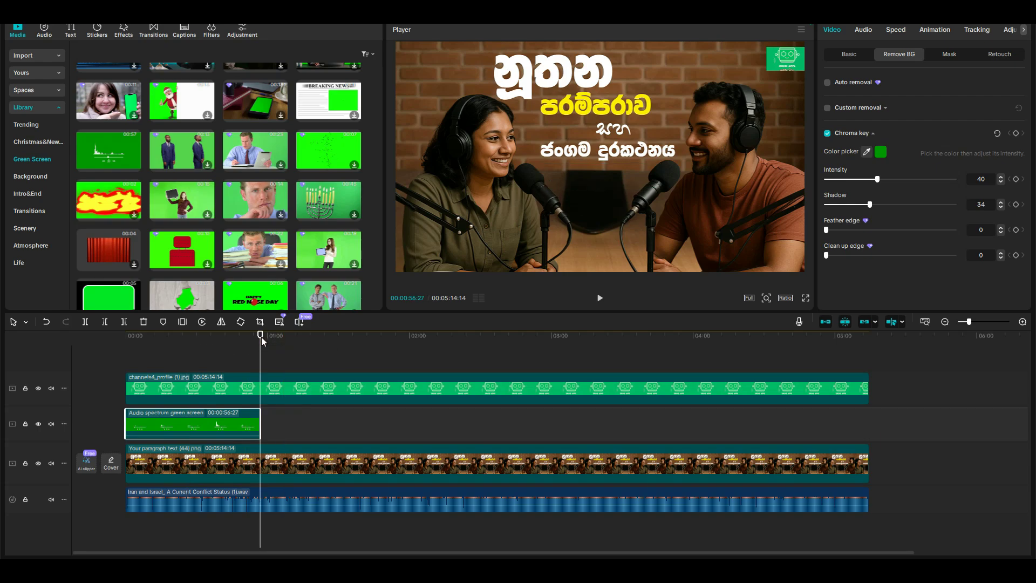
key(ctrl+v)
click(395, 337)
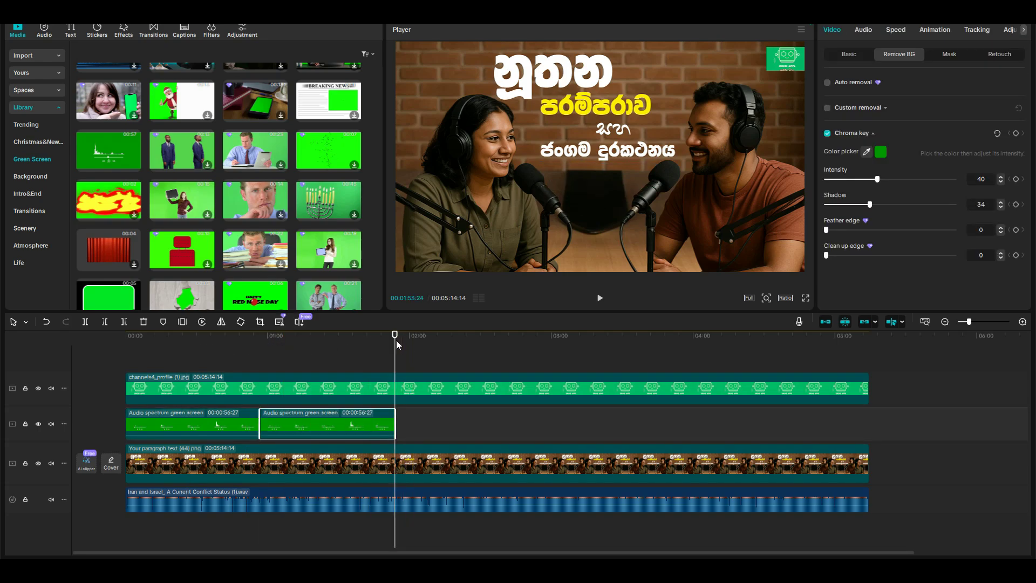
key(ctrl+v)
click(532, 338)
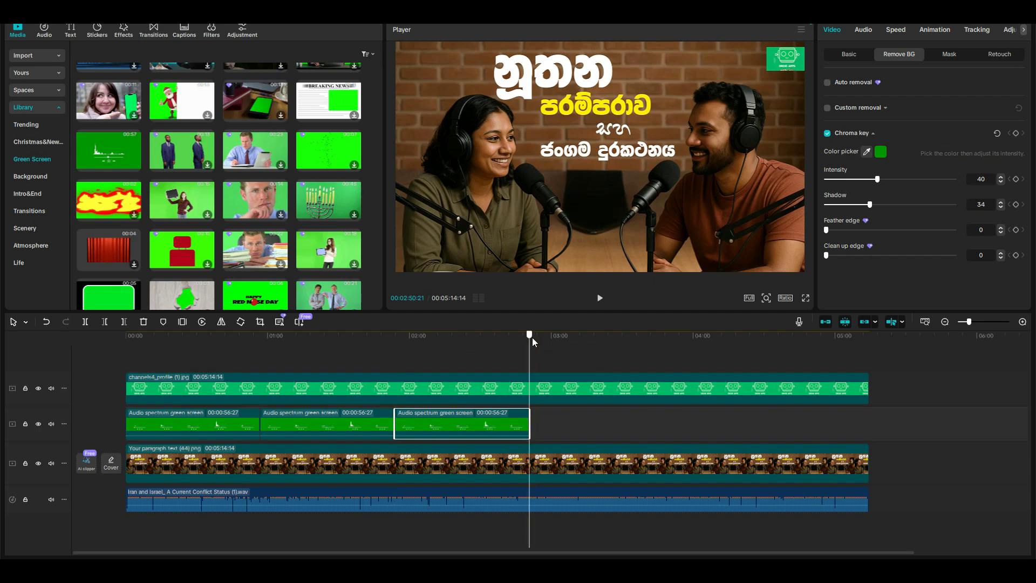
key(ctrl+v)
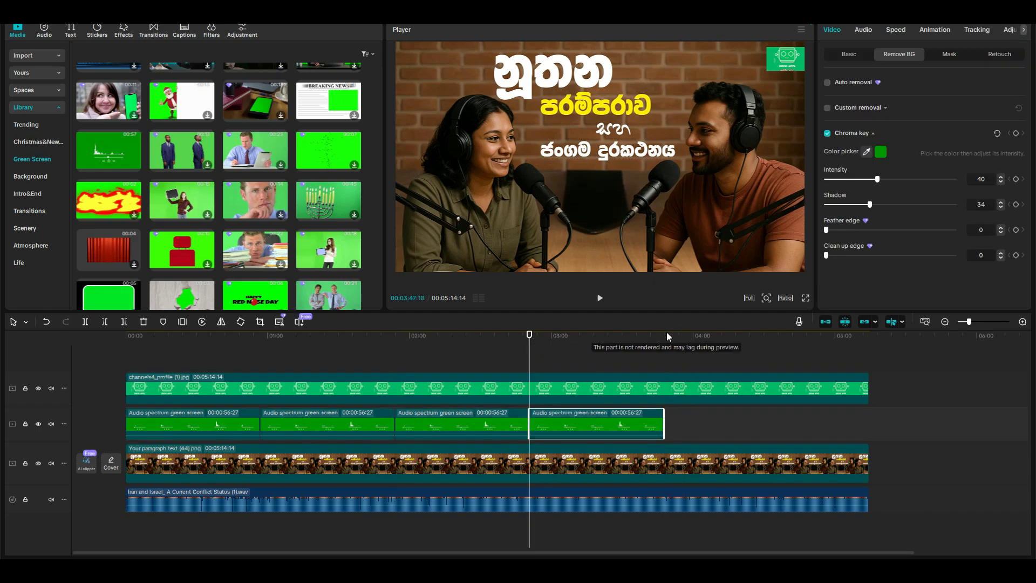
click(665, 336)
key(ctrl+v)
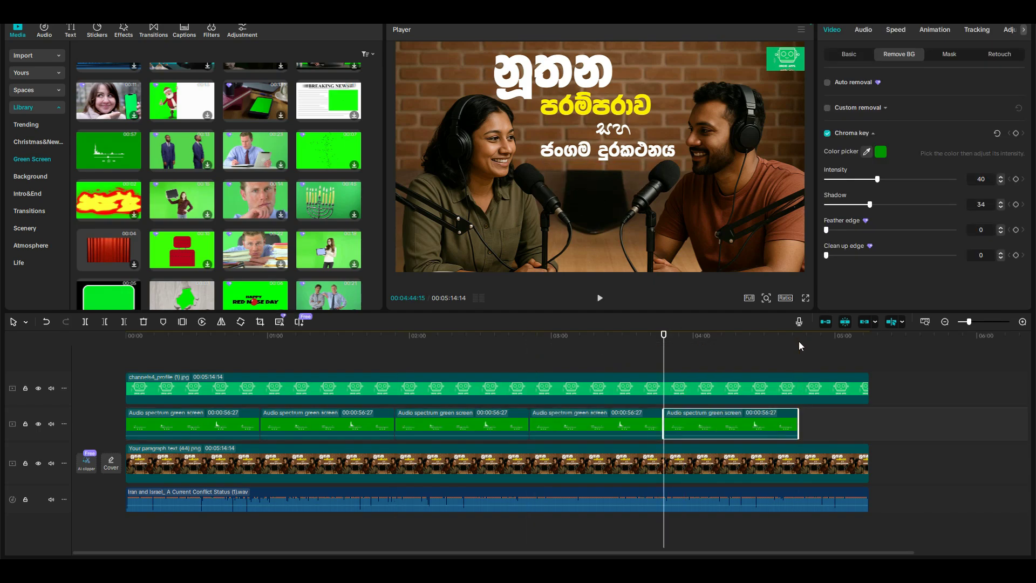
Add one more spectrum copy after the last one and trim its end to match the host image clip
click(799, 341)
key(ctrl+v)
drag(932, 426, 867, 430)
Delete the channel logo clip from the timeline
click(729, 386)
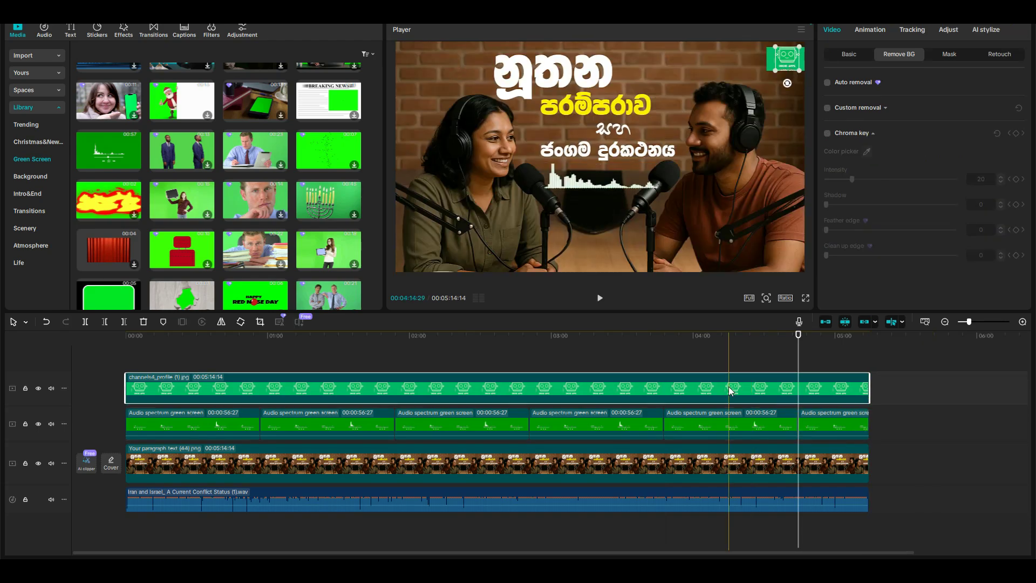
key(Delete)
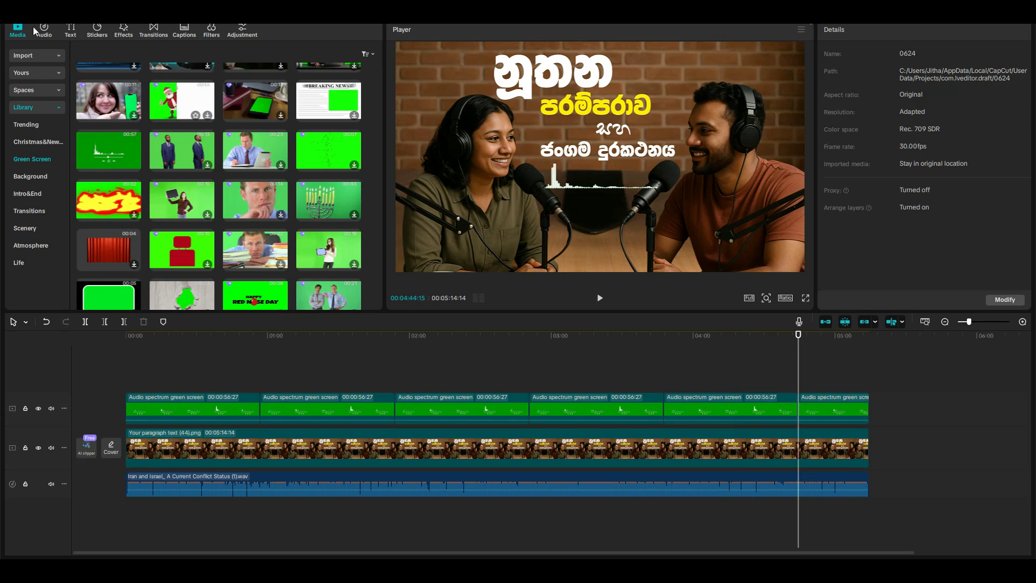
Try re-adding channels4_profile (1).jpg as a full-length overlay above the spectrum, shrink it, and delete it
click(36, 57)
drag(171, 156, 143, 378)
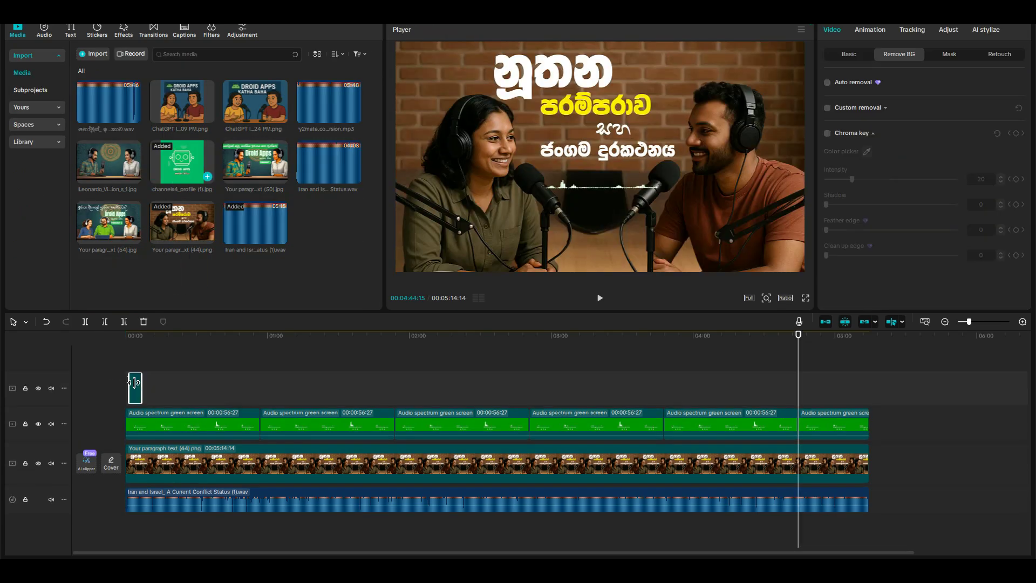
drag(530, 397, 870, 398)
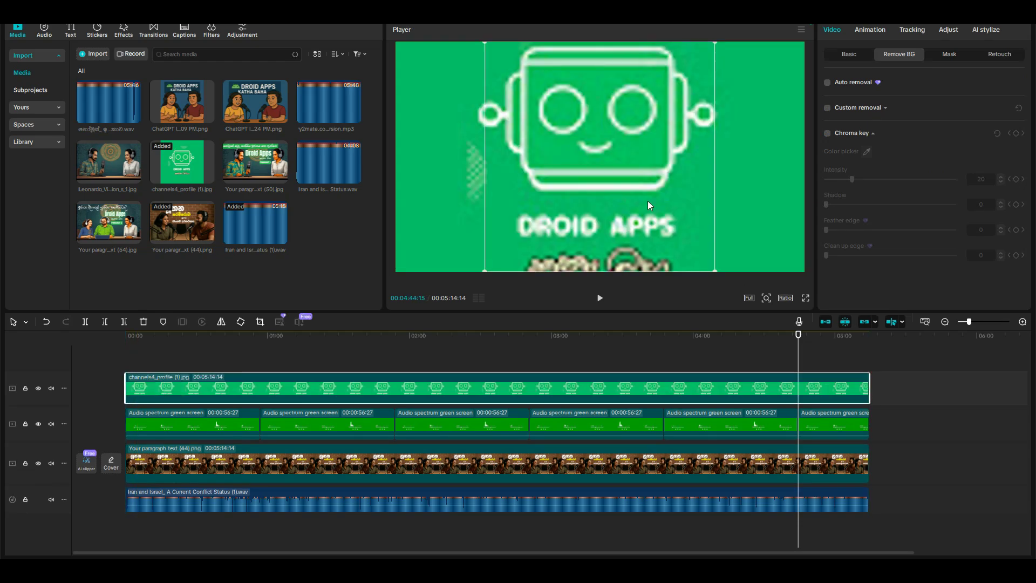
drag(486, 272, 654, 134)
click(536, 156)
key(ctrl+z)
click(223, 389)
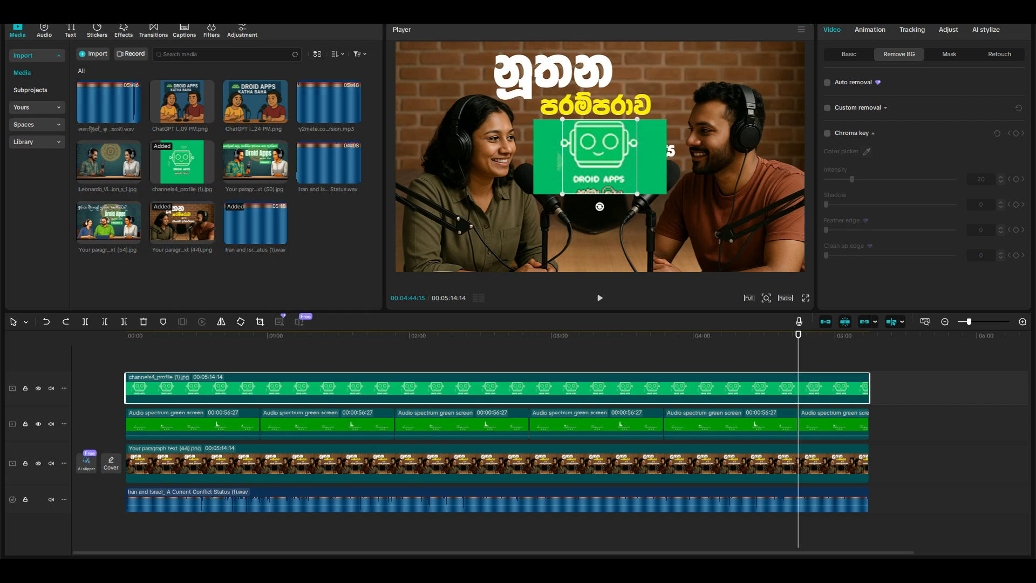
key(Delete)
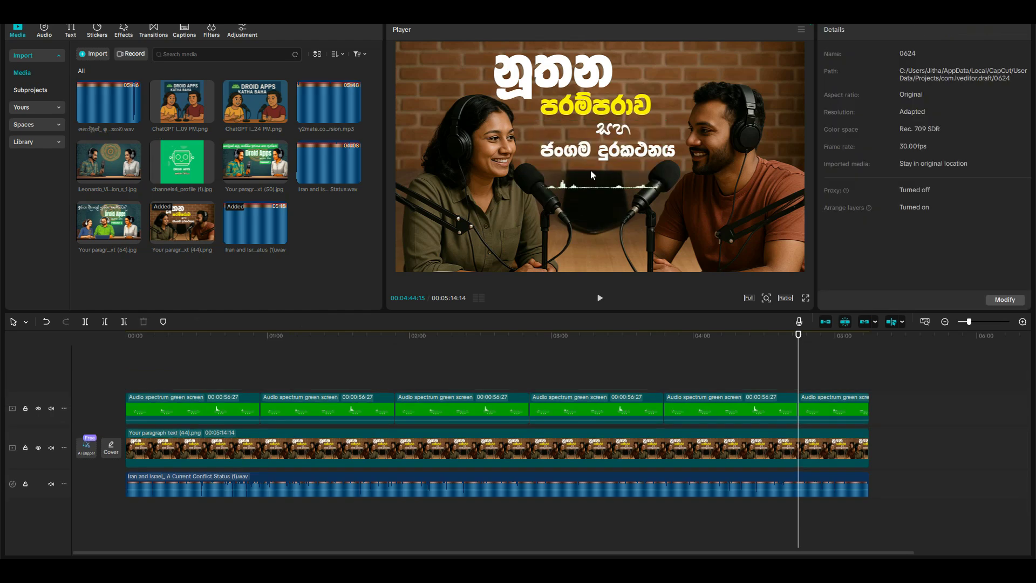
Preview the video from the start and set the host image's Scale width to 100%
drag(142, 335, 105, 336)
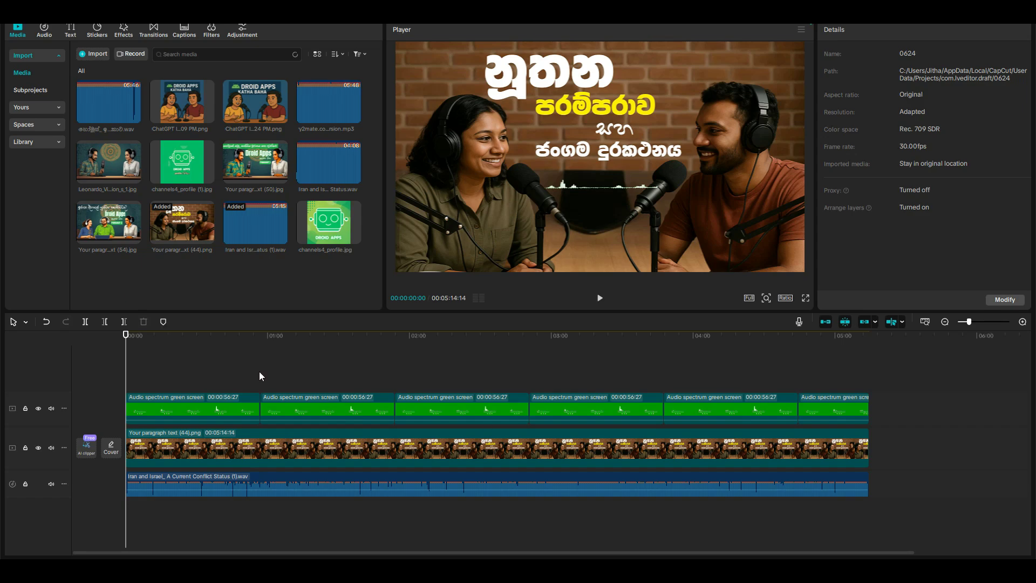
click(600, 298)
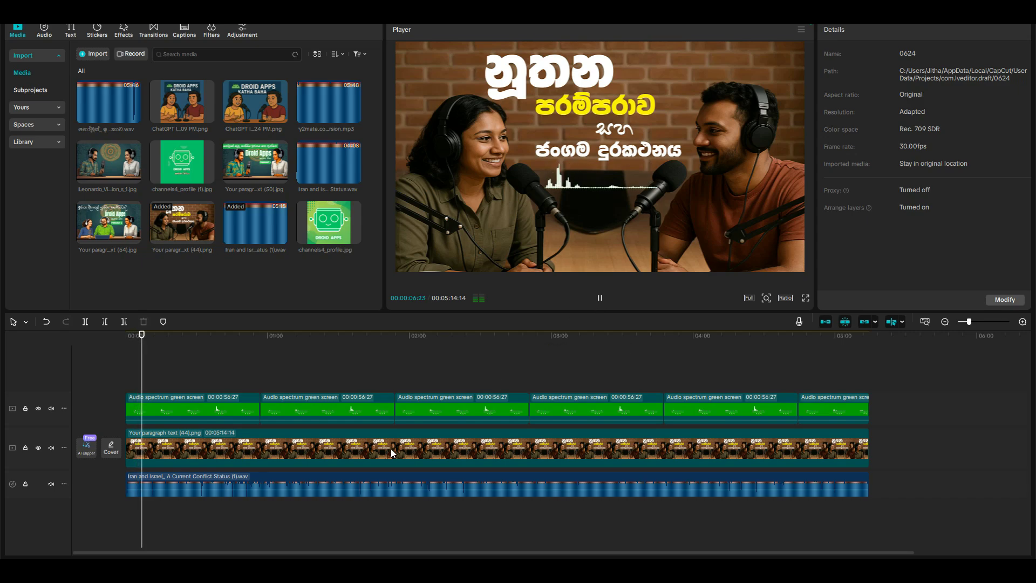
click(539, 448)
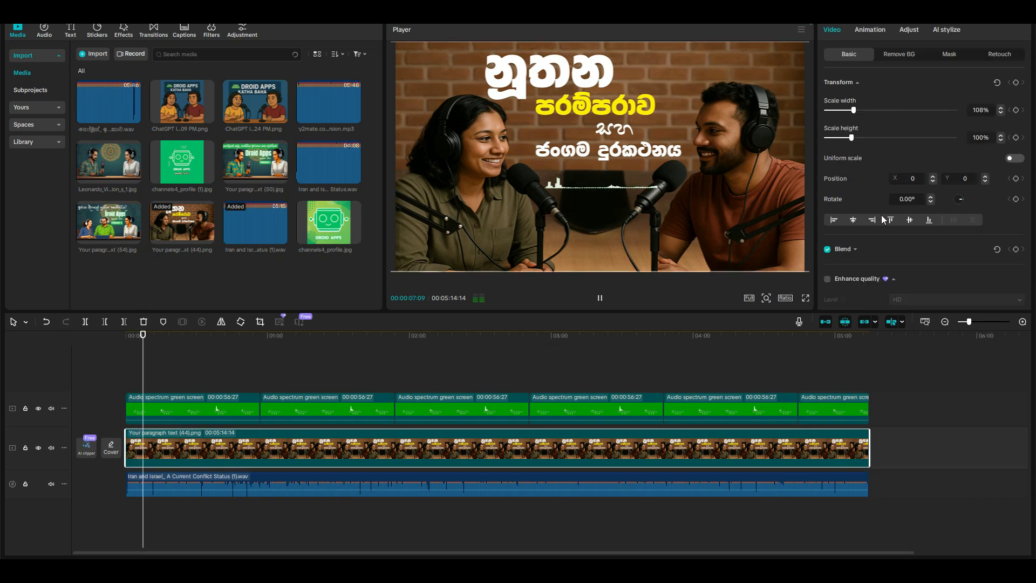
click(1002, 112)
click(1001, 113)
click(1002, 112)
click(1001, 113)
click(1001, 112)
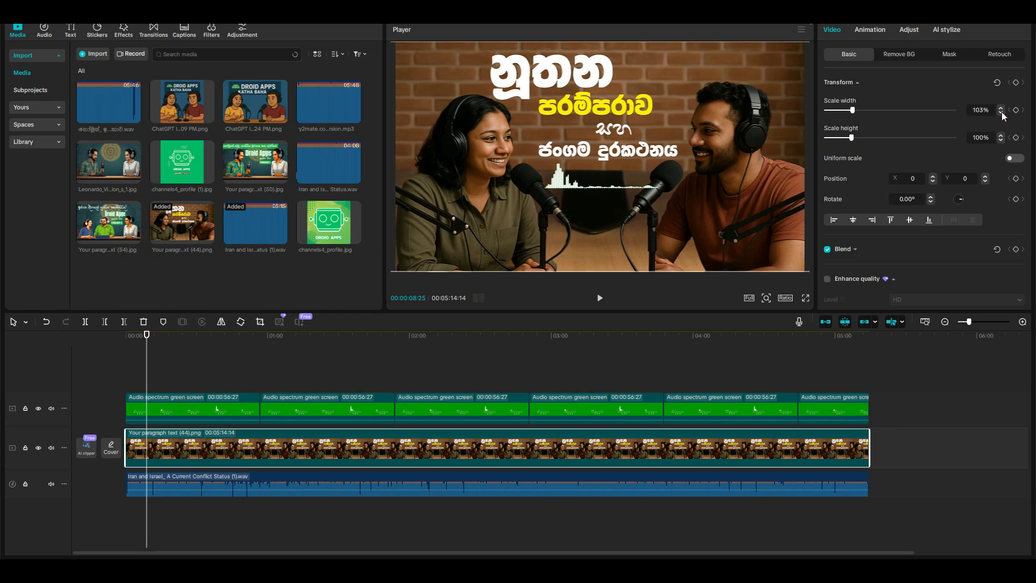
click(1001, 112)
click(1001, 112)
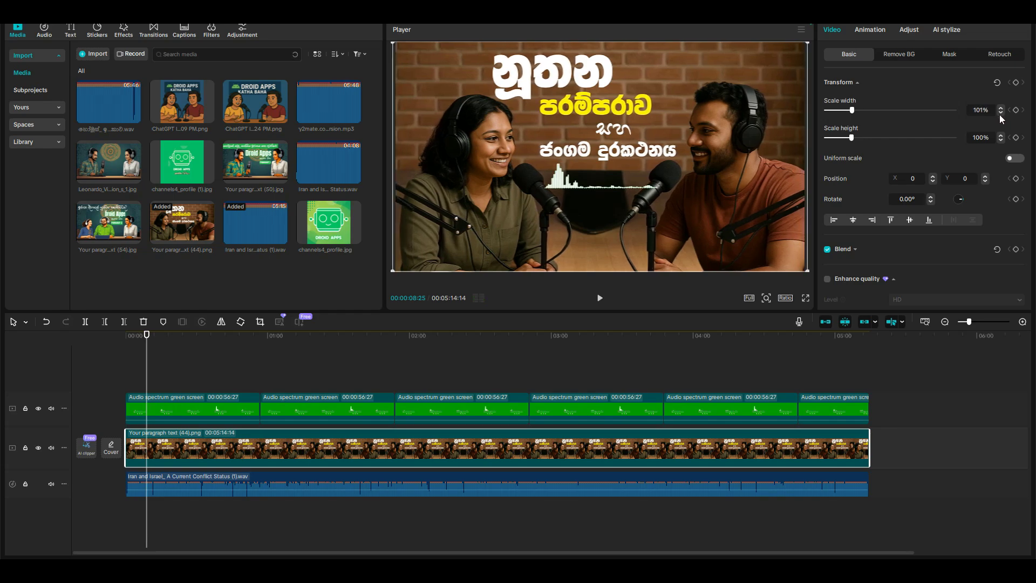
click(1001, 112)
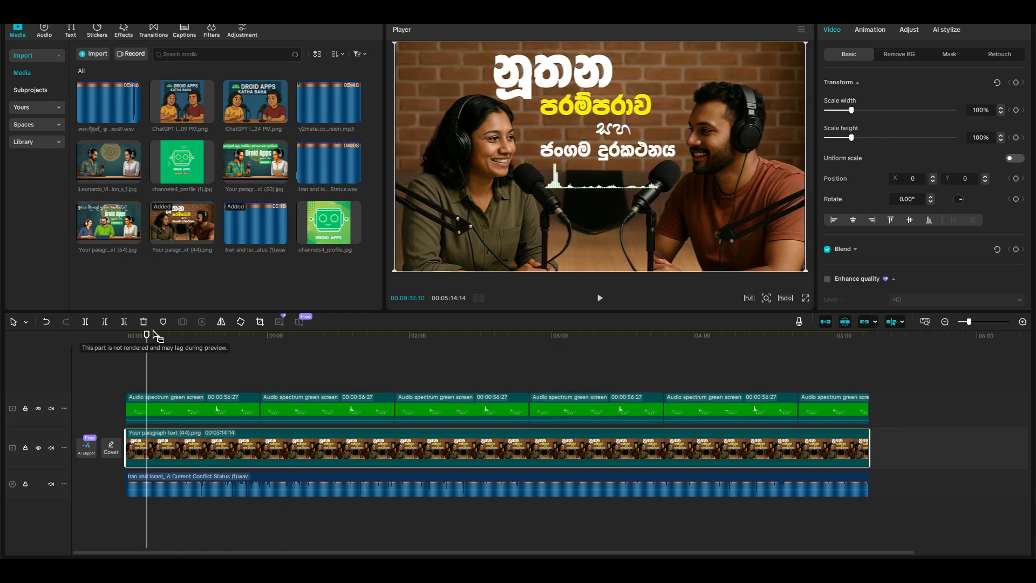
Add the Black Noise effect at the start, extend it to the end of the video, and preview the result
drag(137, 336, 128, 341)
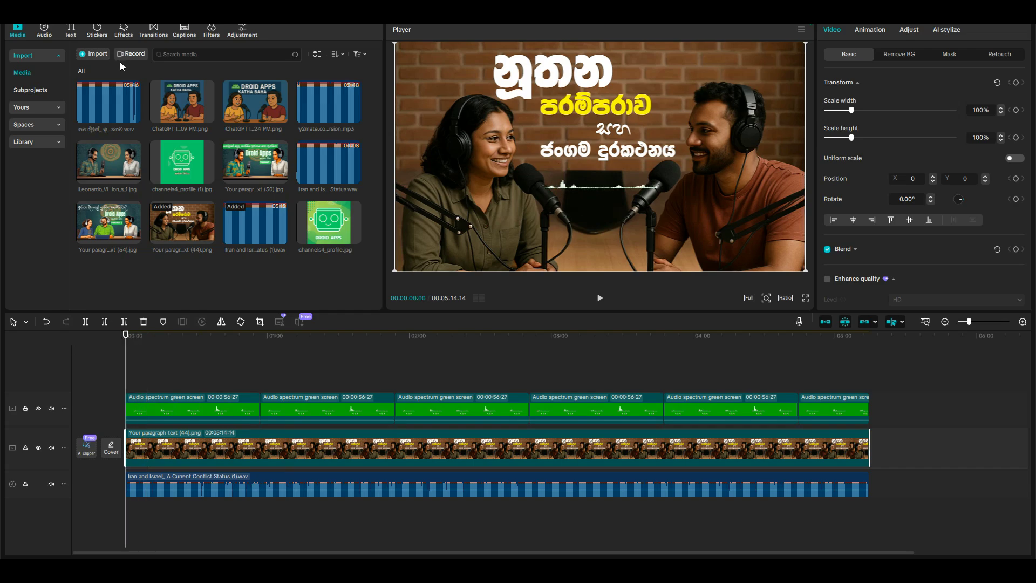
click(127, 32)
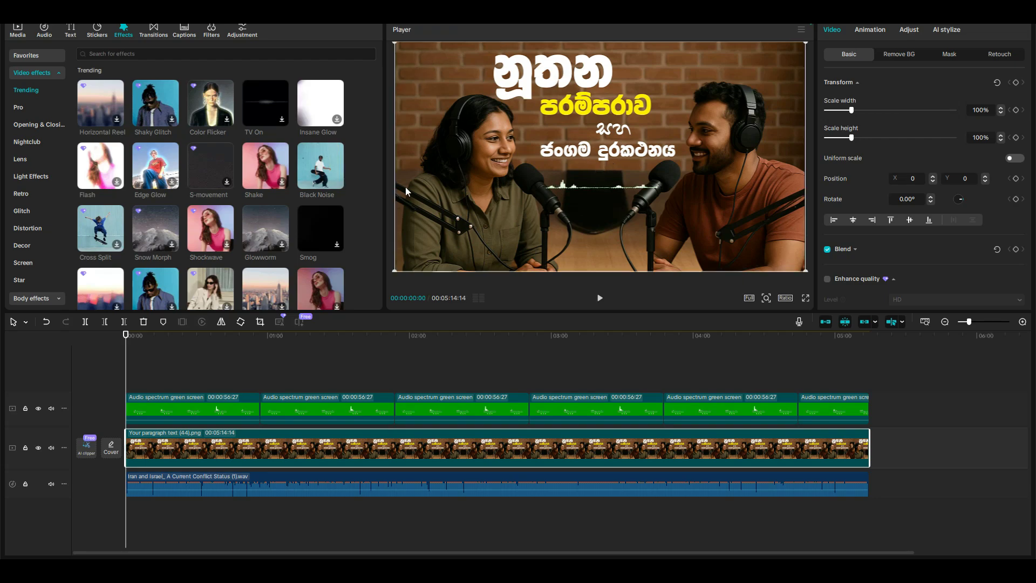
click(336, 182)
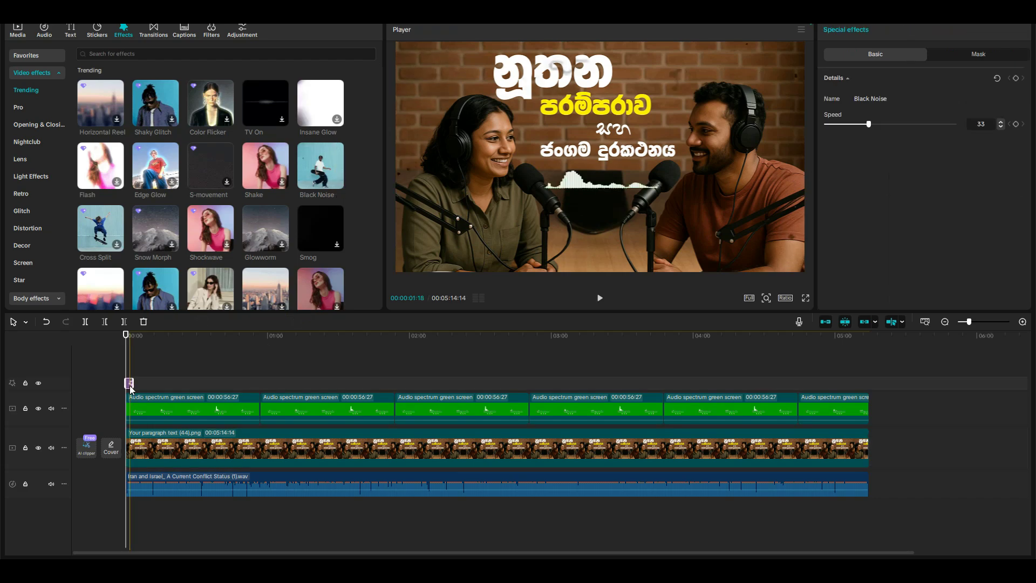
drag(131, 383, 869, 397)
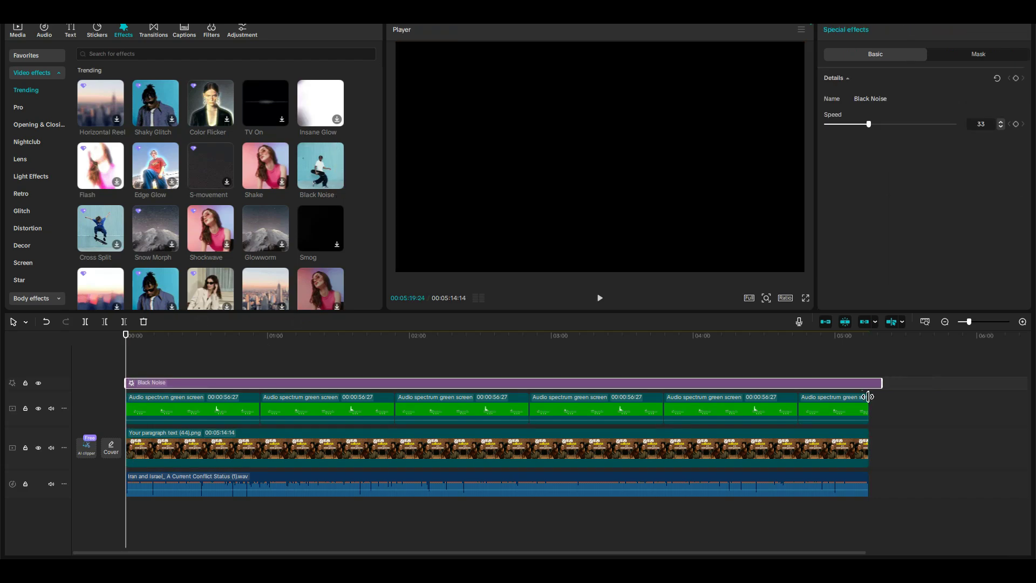
click(323, 336)
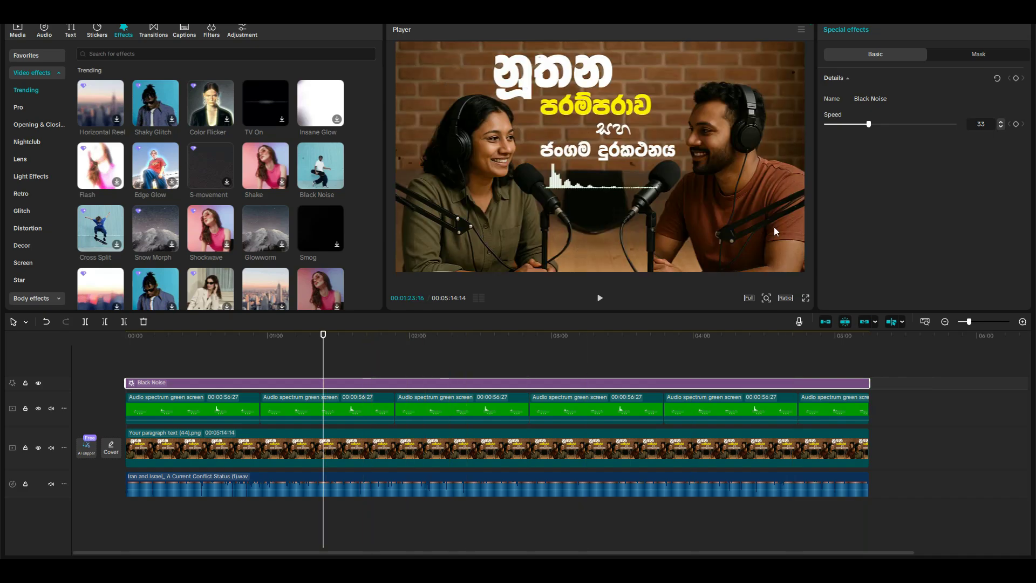
click(599, 299)
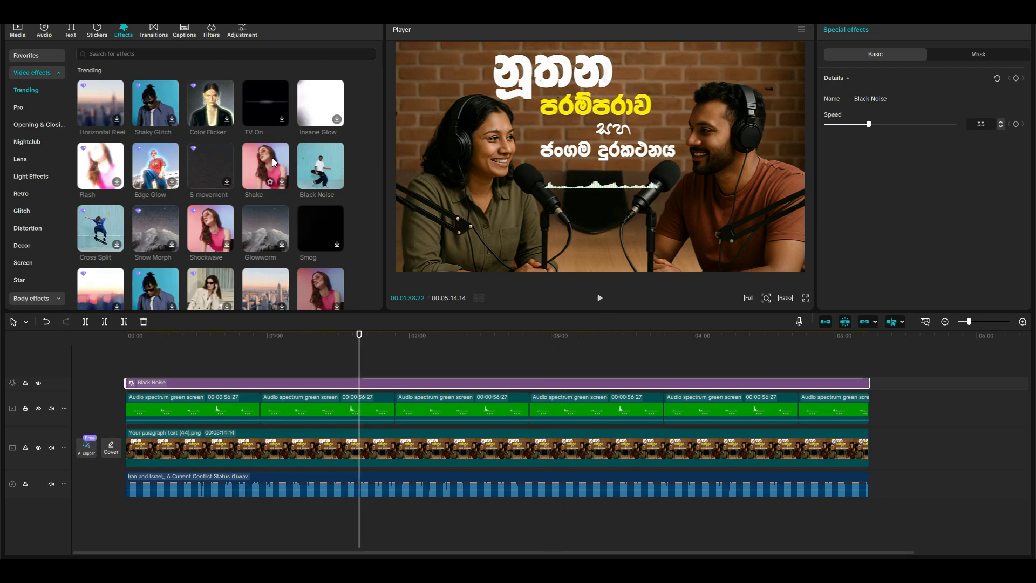
Try the Glowworm effect over more than half of the video, preview it, and delete it
click(282, 245)
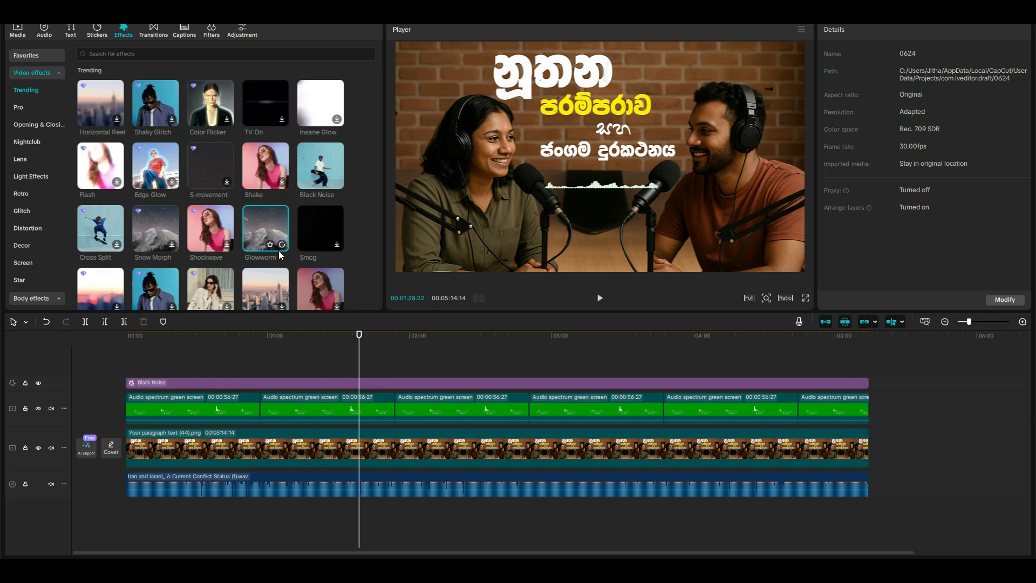
drag(267, 221, 598, 377)
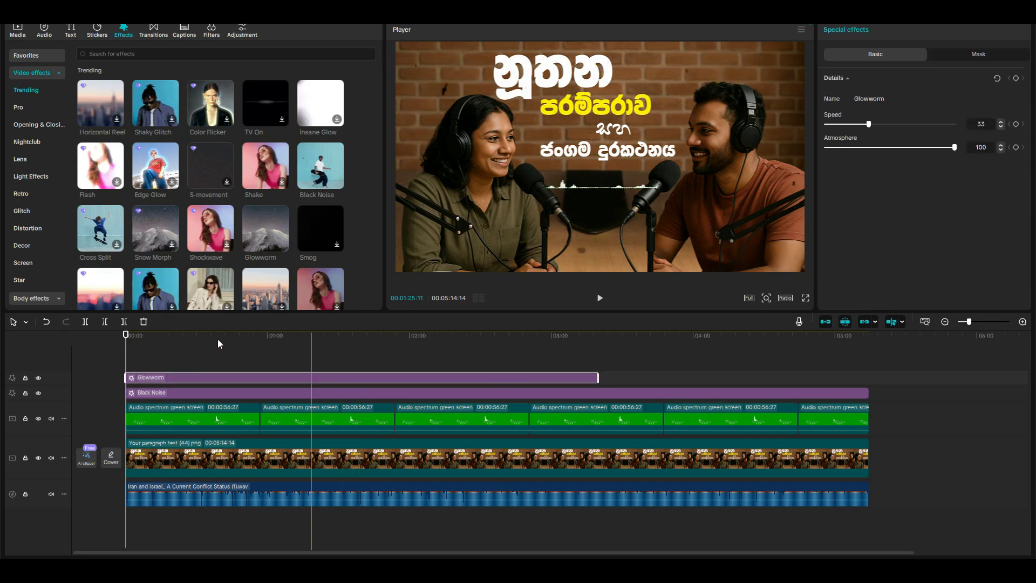
click(197, 338)
key(space)
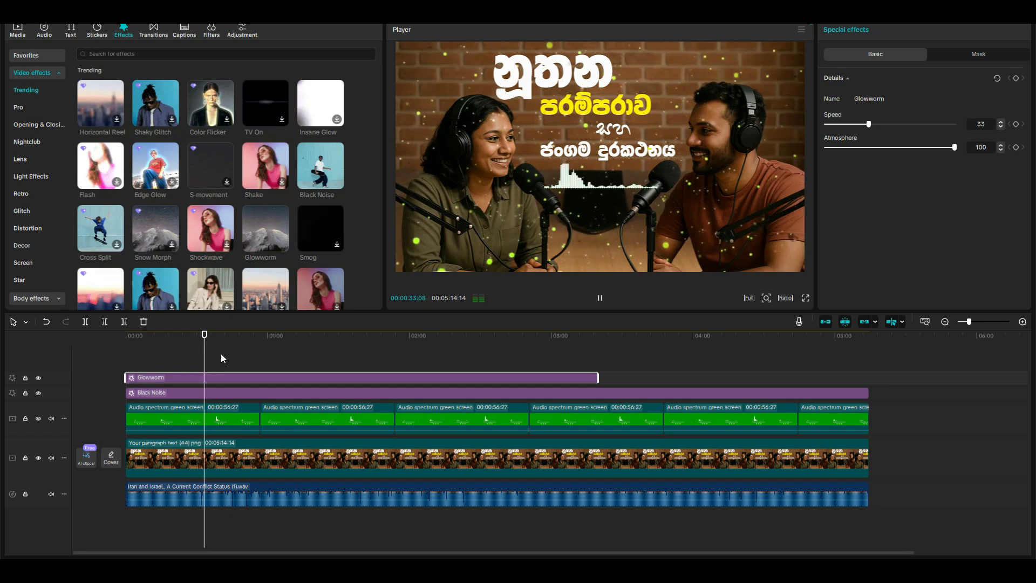
key(space)
key(Delete)
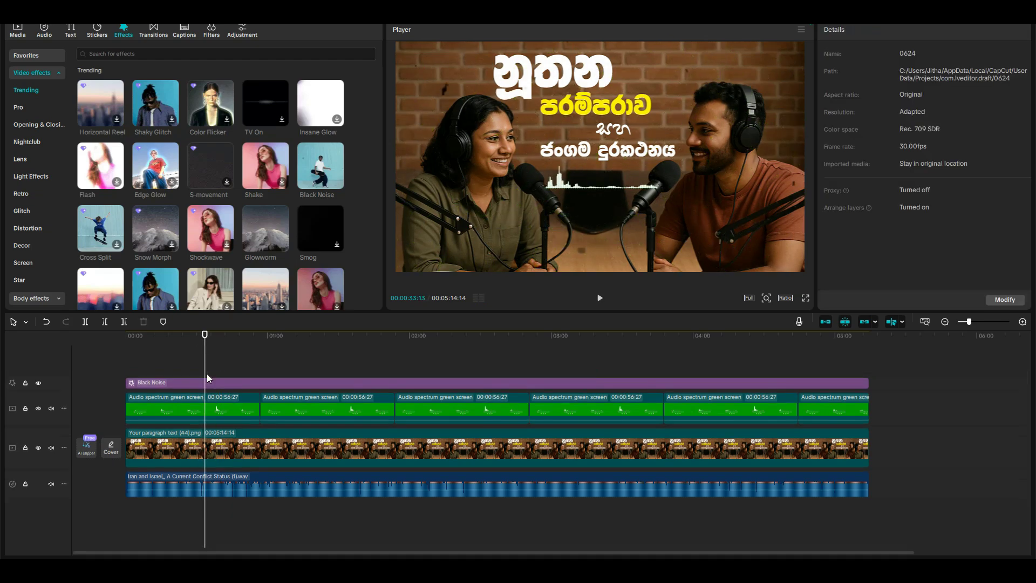
Skim the first two minutes of the video to check the picture and spectrum, and return to the start
click(128, 336)
drag(149, 337, 320, 341)
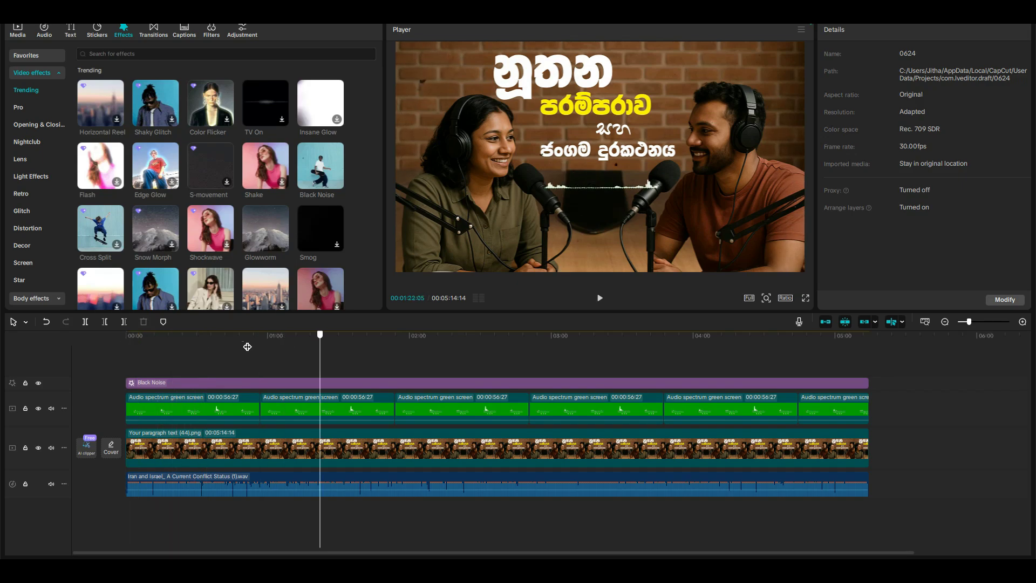
click(215, 346)
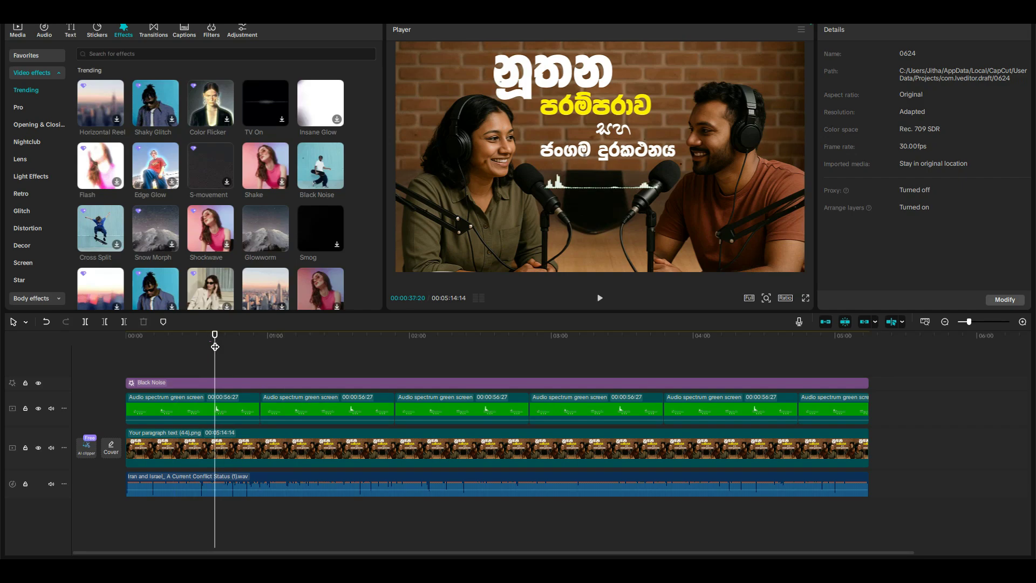
click(185, 342)
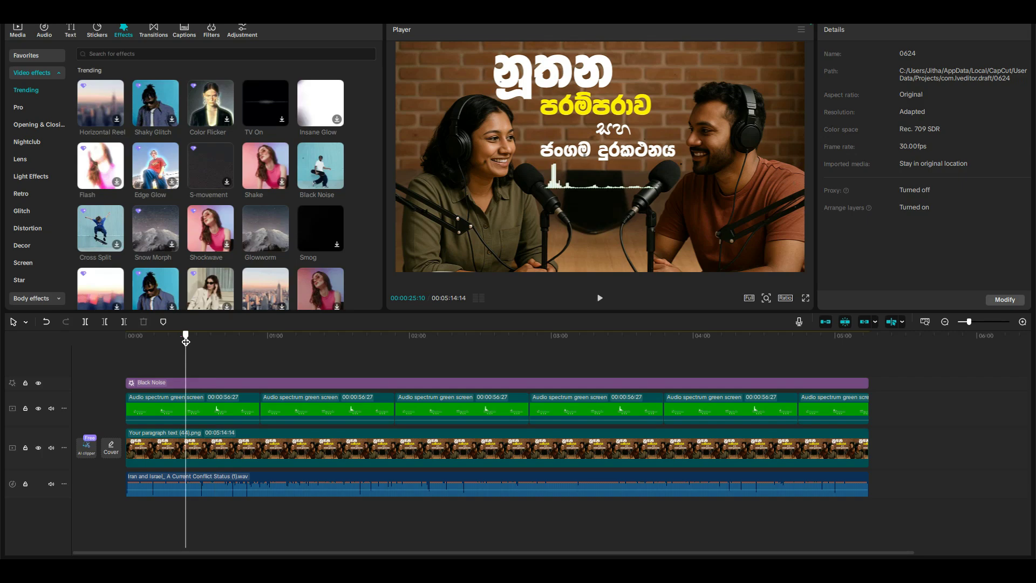
drag(186, 342, 429, 348)
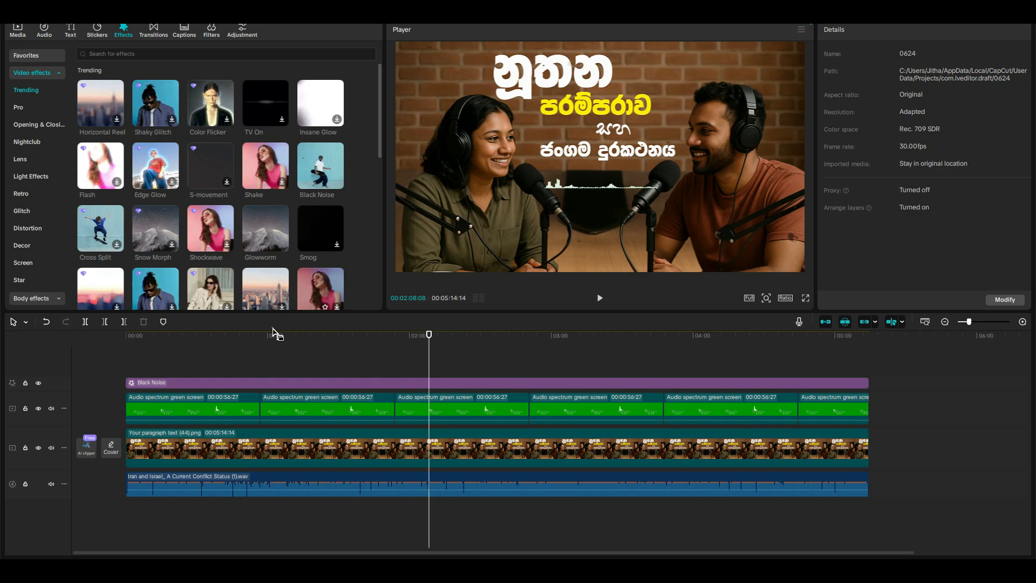
drag(176, 341, 102, 342)
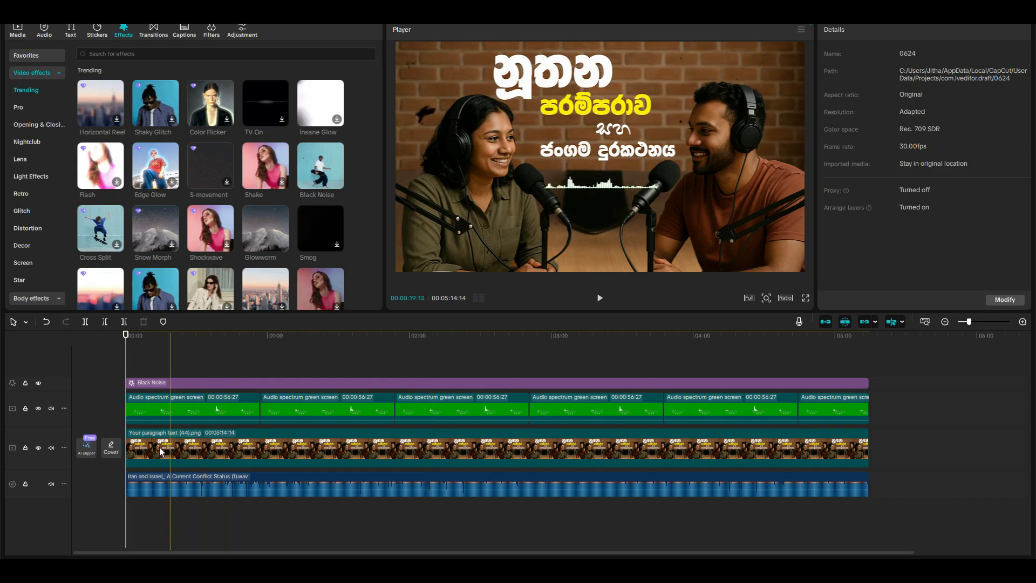
Apply a Fade In entrance animation and a Fade Out exit animation to the host image clip
click(160, 452)
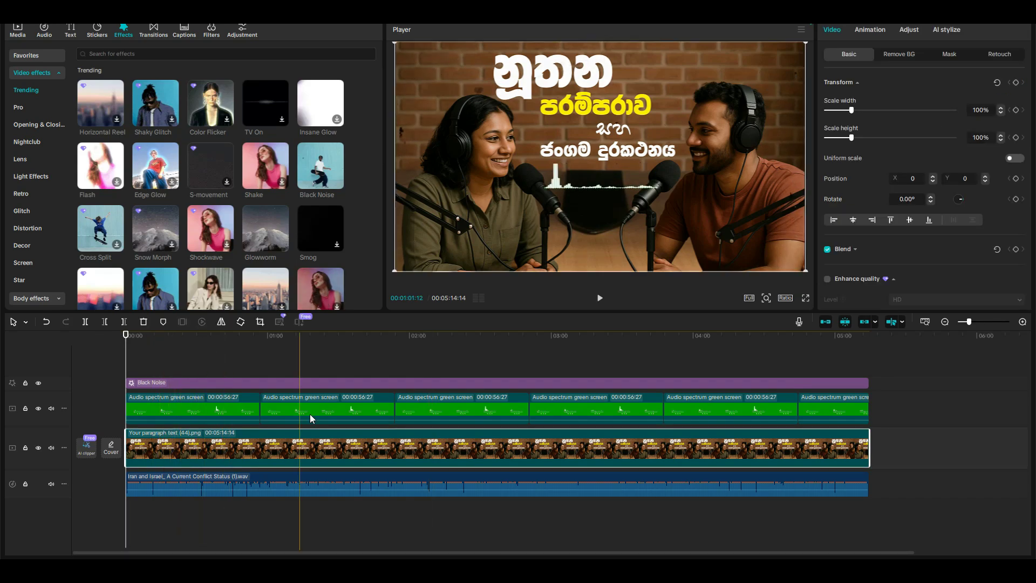
click(875, 30)
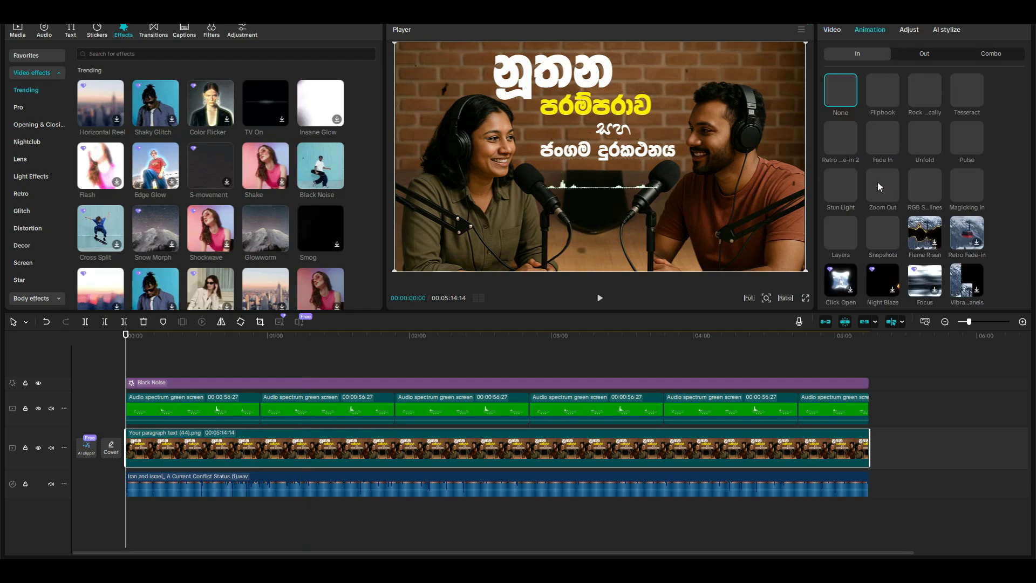
click(891, 149)
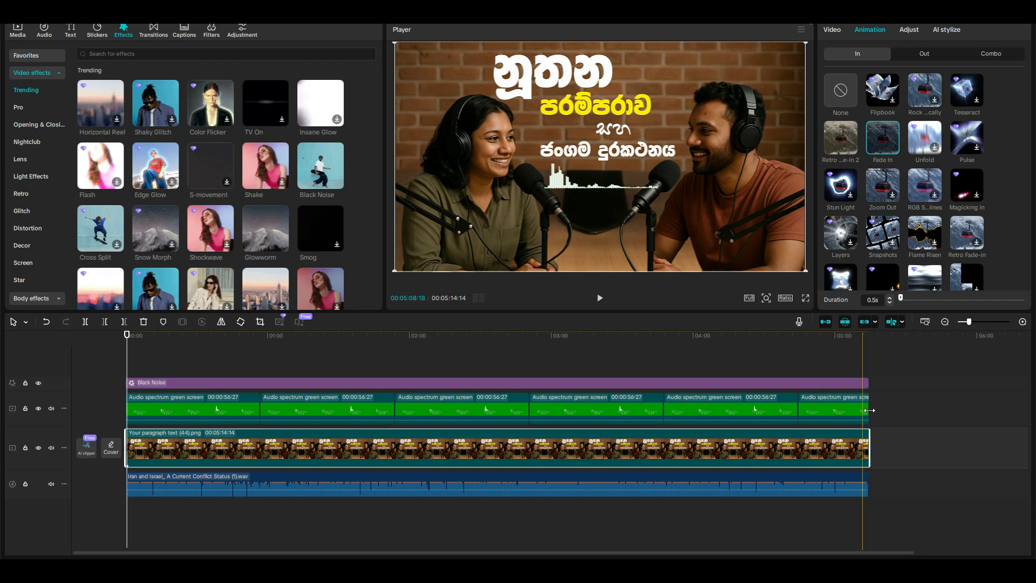
click(918, 56)
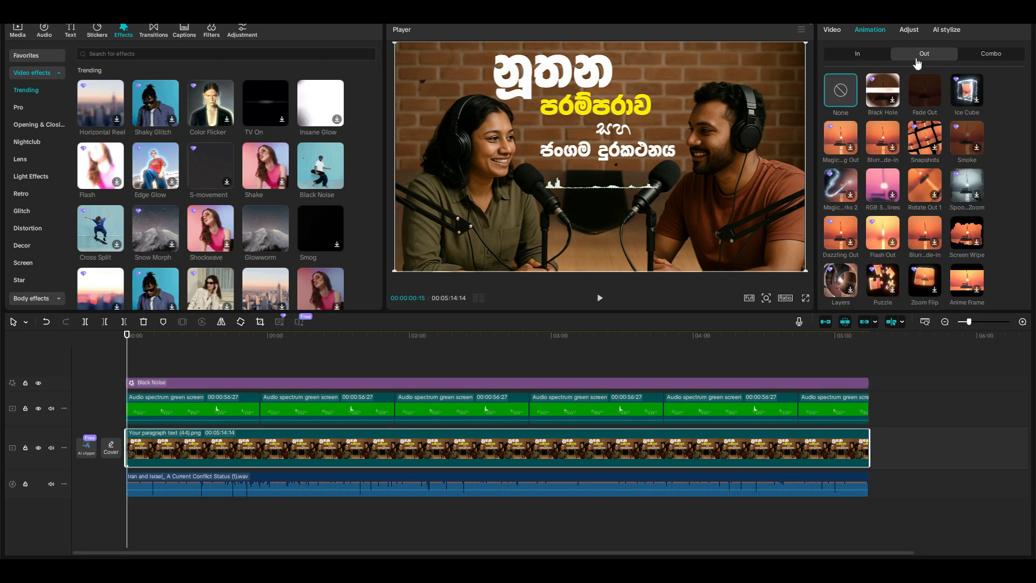
click(924, 103)
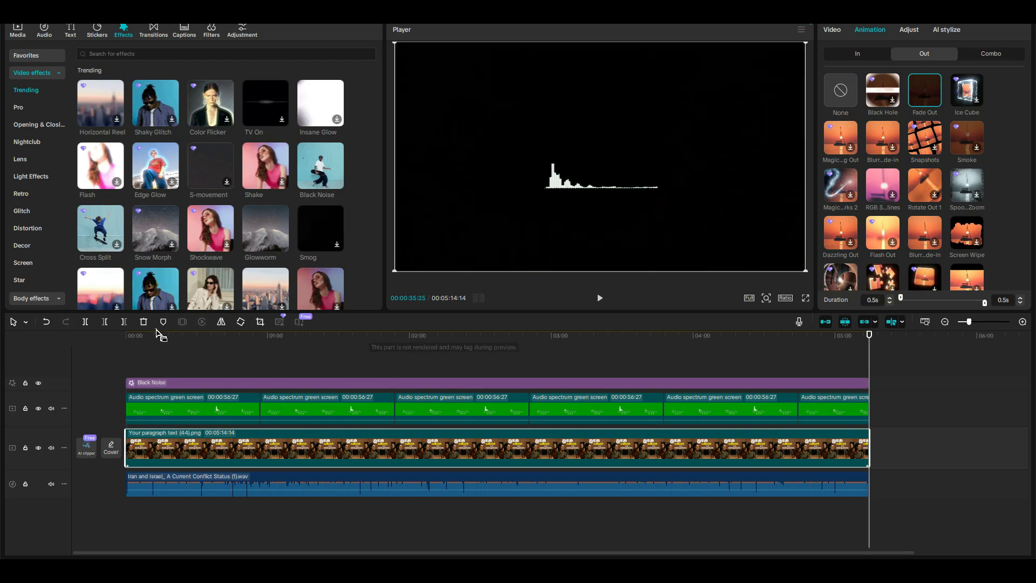
Apply a Fade In animation to the first audio spectrum clip and a Fade Out animation to the last one
drag(161, 335, 127, 334)
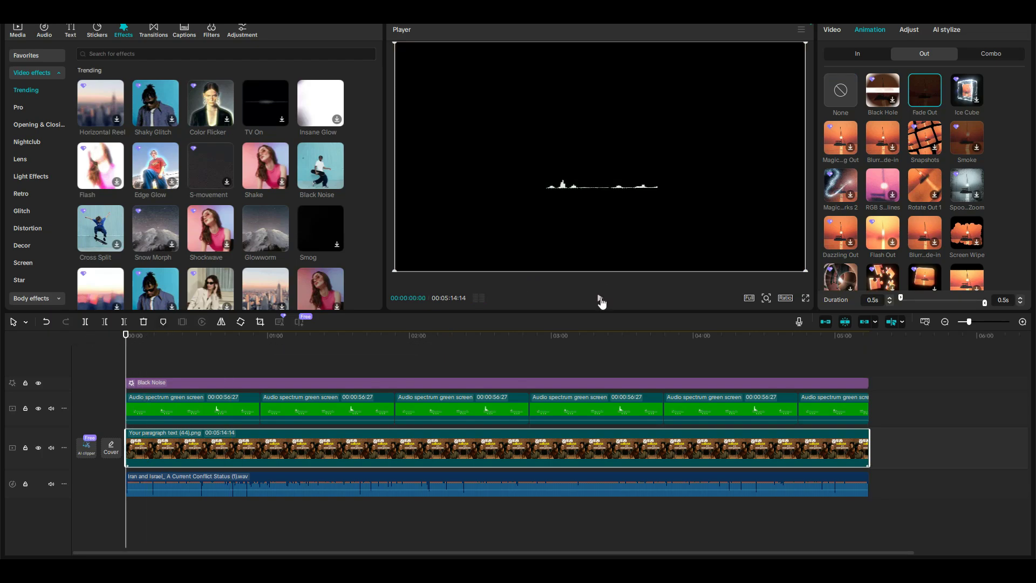
click(182, 410)
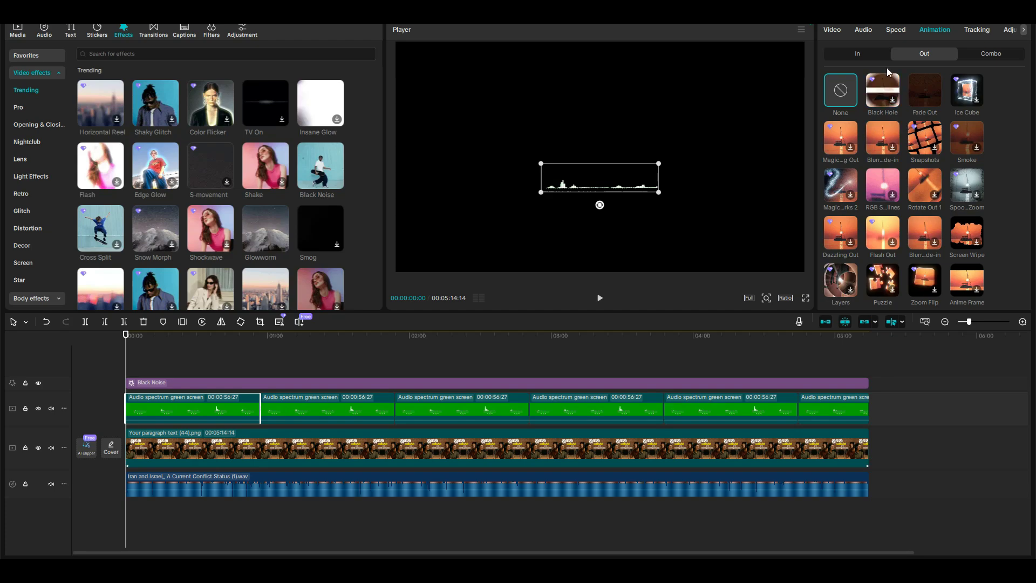
click(861, 55)
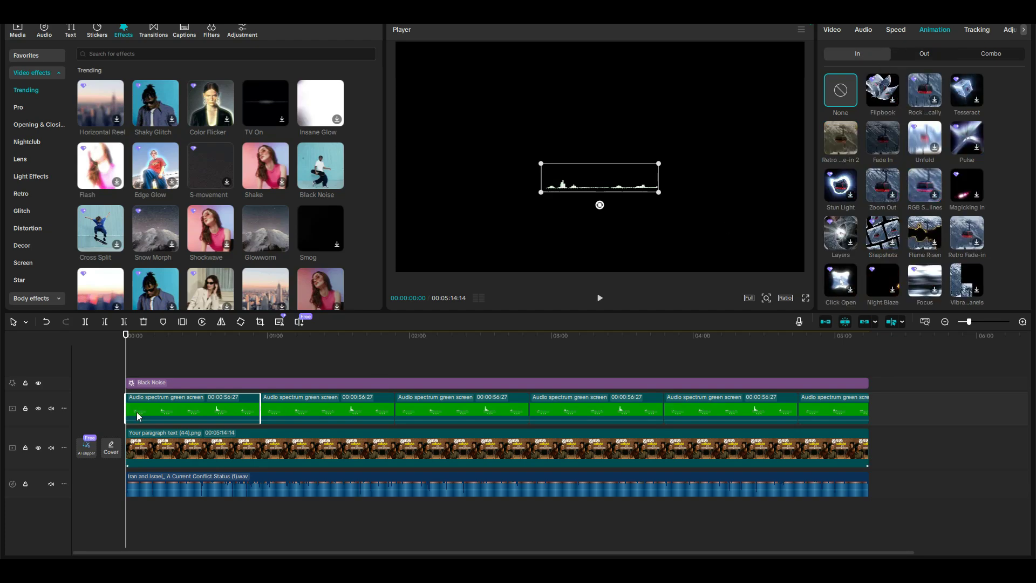
click(878, 140)
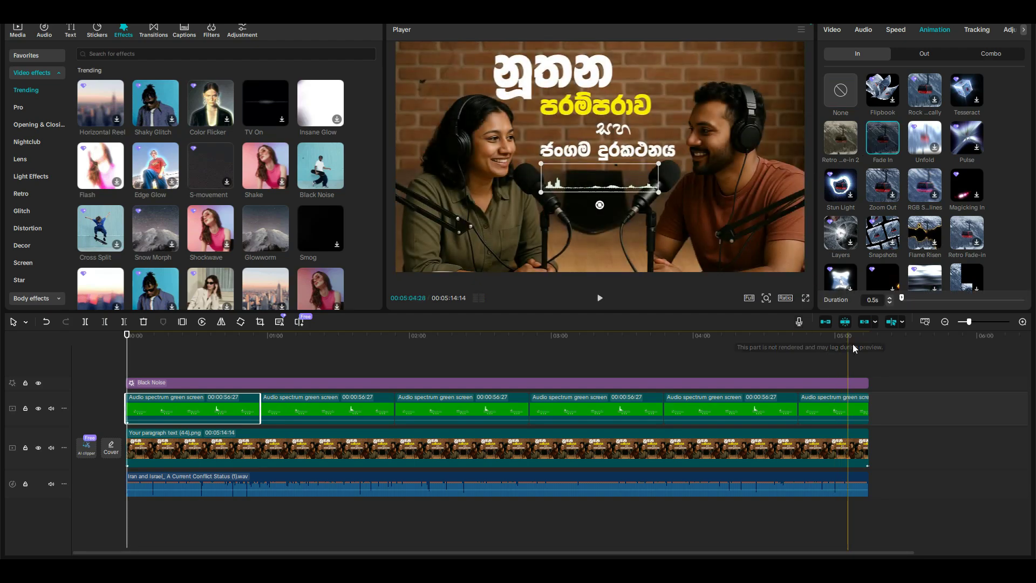
click(855, 407)
click(921, 55)
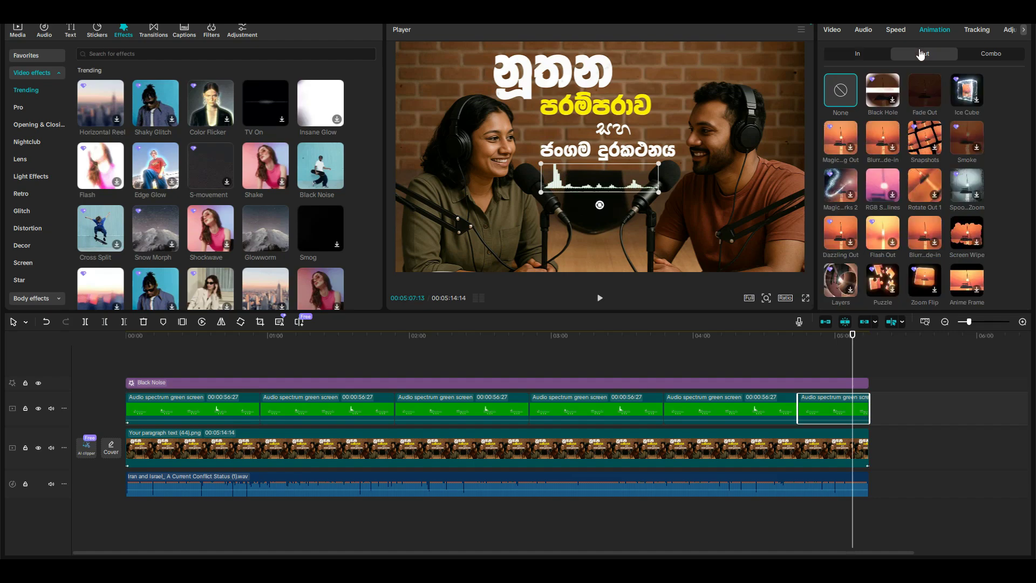
click(926, 93)
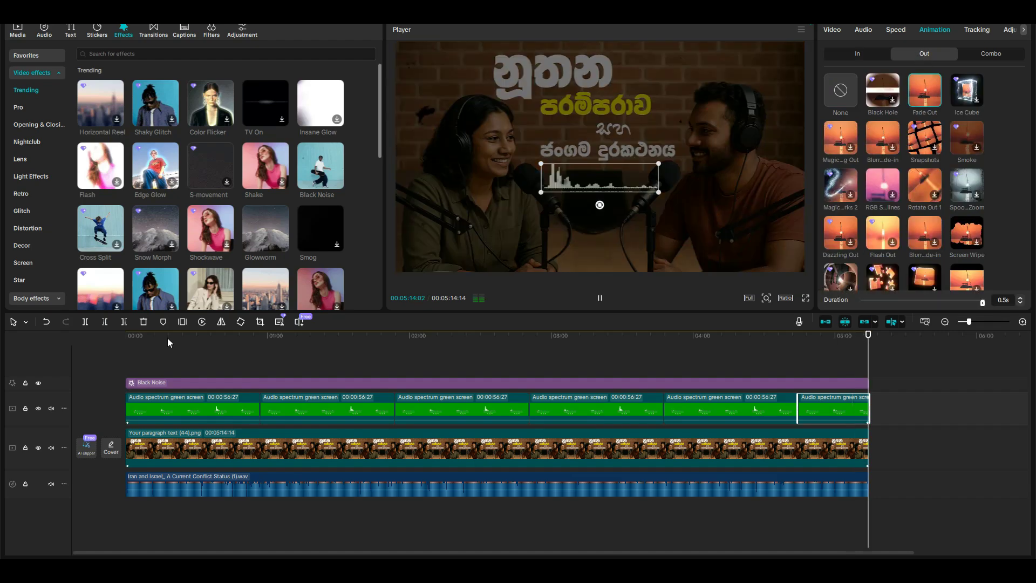
Preview the video from the start, and spot-check playback around 1:46 and 2:20
click(103, 341)
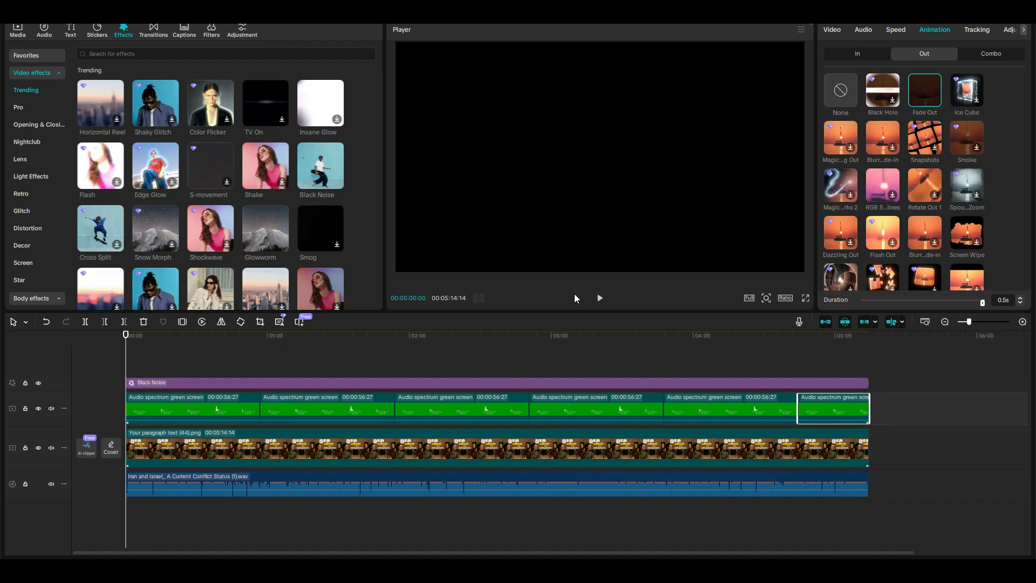
click(600, 299)
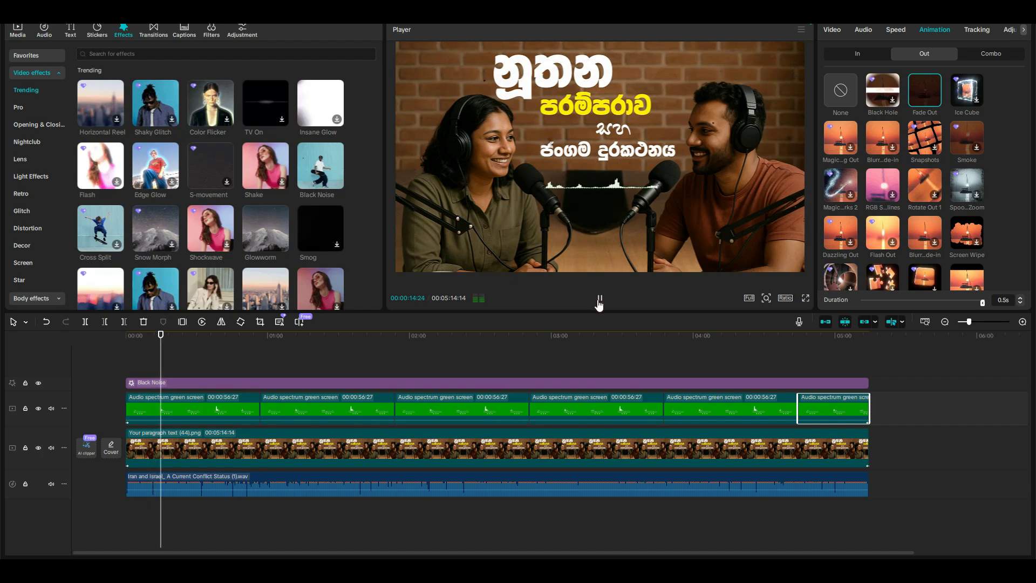
click(599, 300)
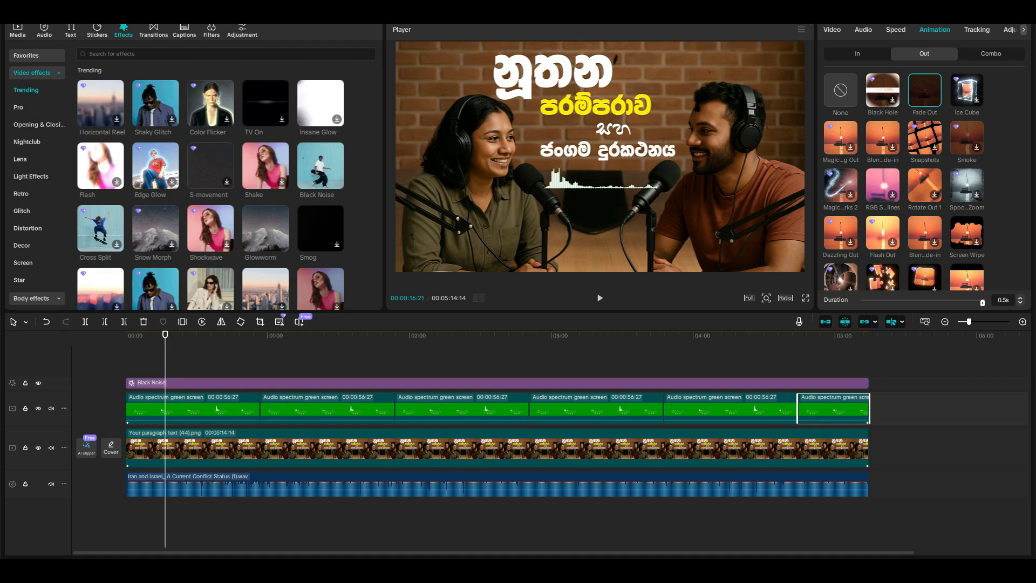
click(378, 338)
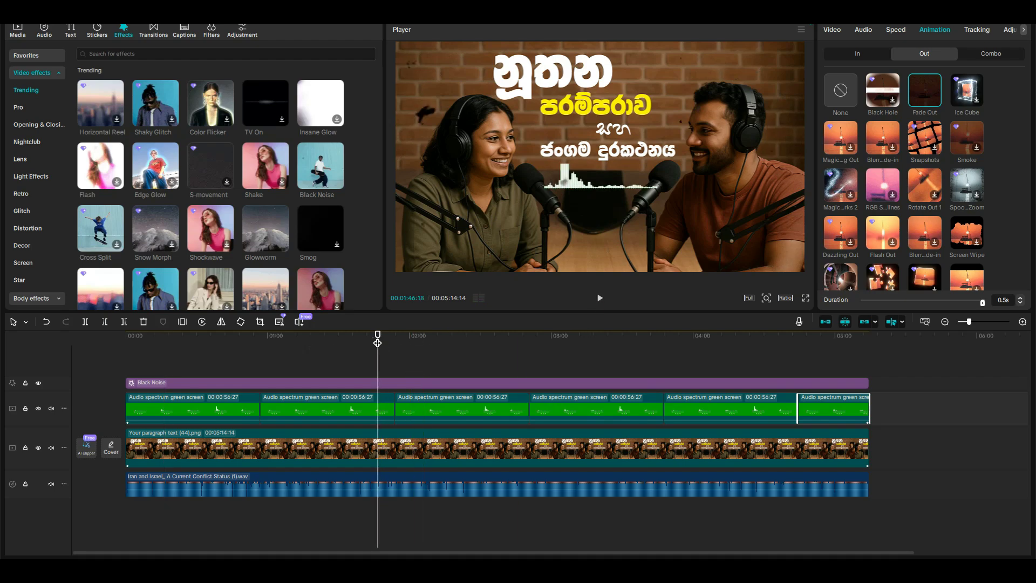
click(458, 337)
click(599, 299)
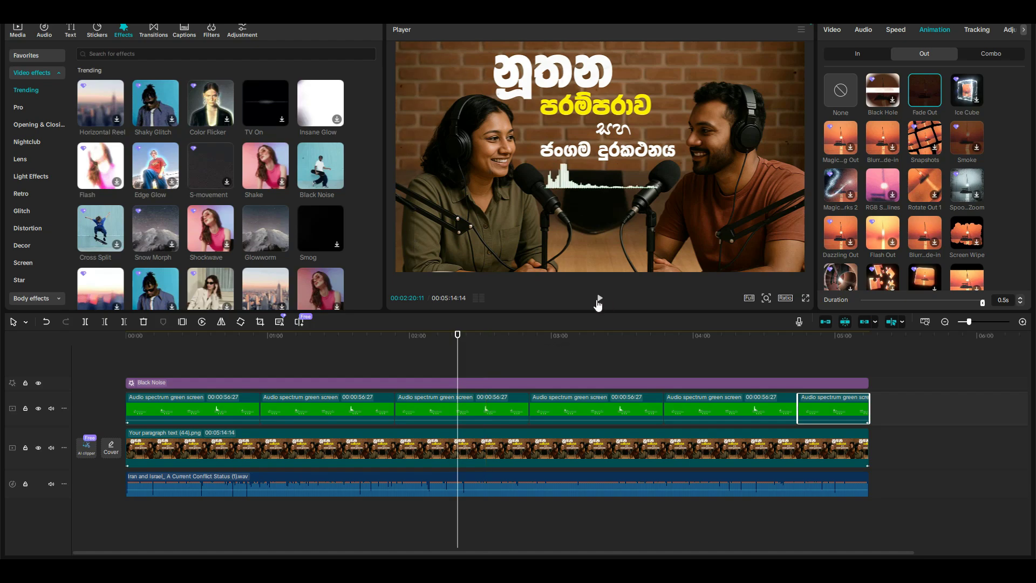
click(599, 299)
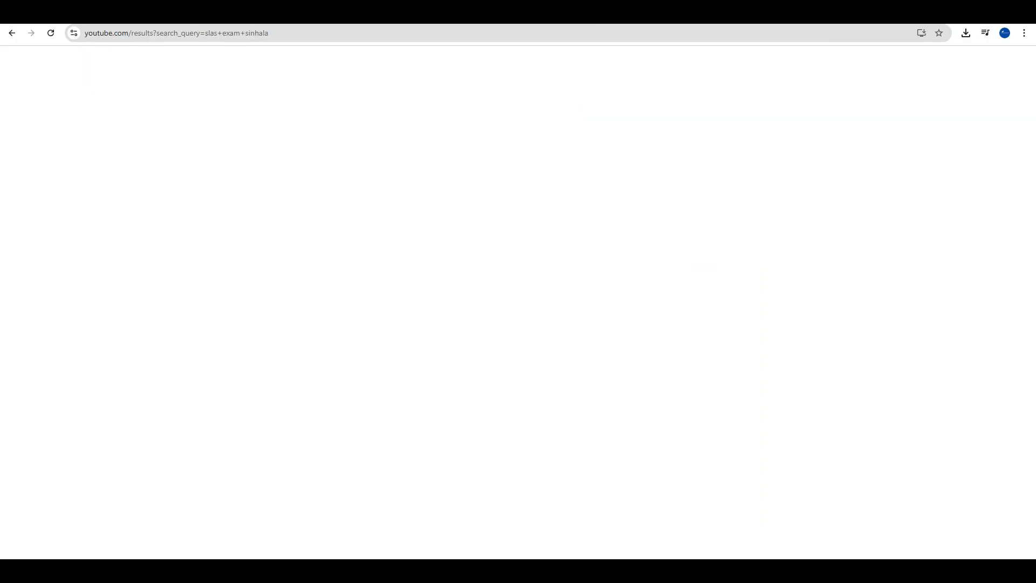
Switch to the browser and go back from the YouTube search results to the English Podcast Zone video page
click(590, 16)
click(20, 34)
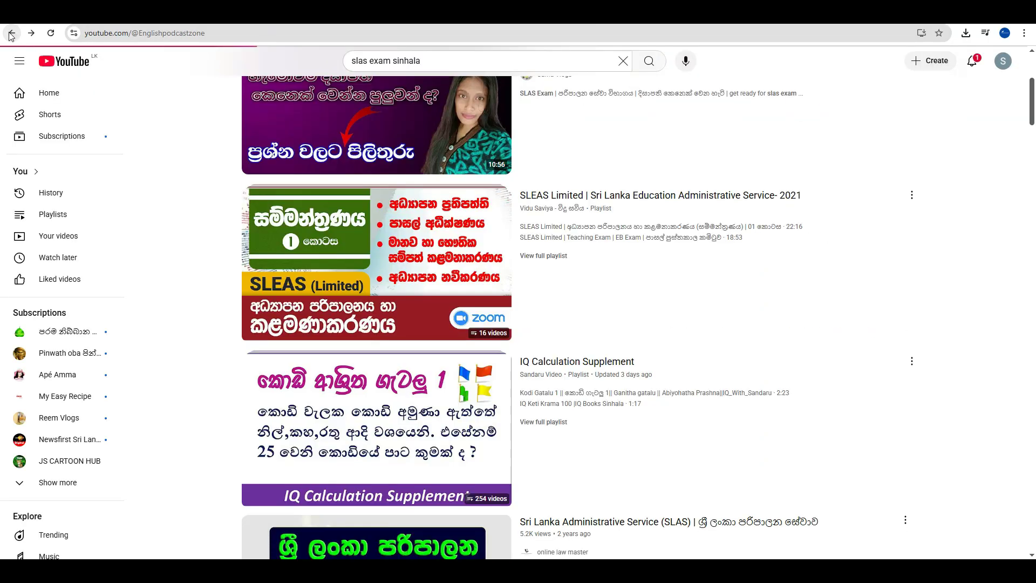
click(19, 34)
click(19, 34)
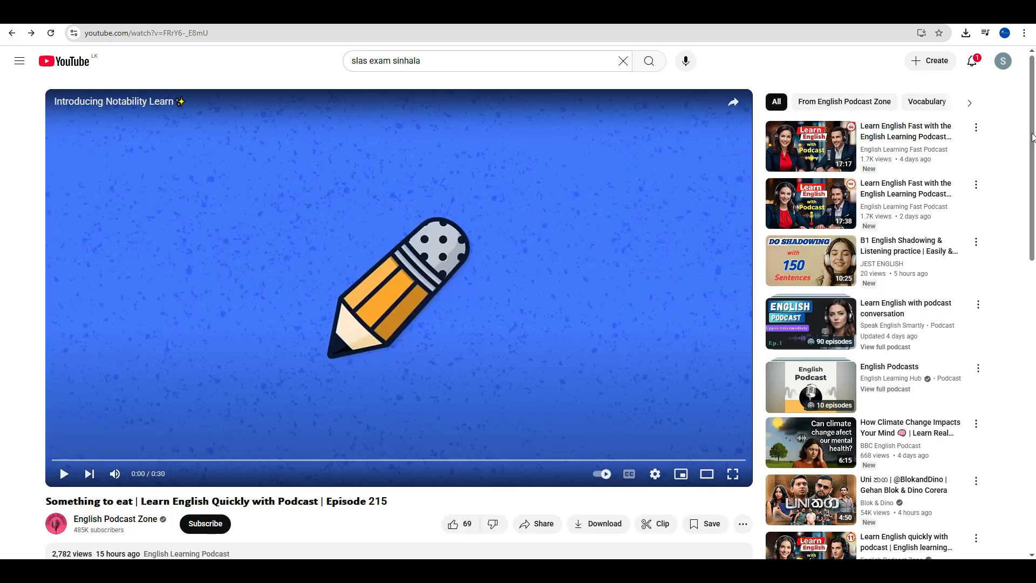
Review the English Podcast Zone channel's monetization status and channel info in the YTLarge YouTube Monetization Checker
key(ctrl+Tab)
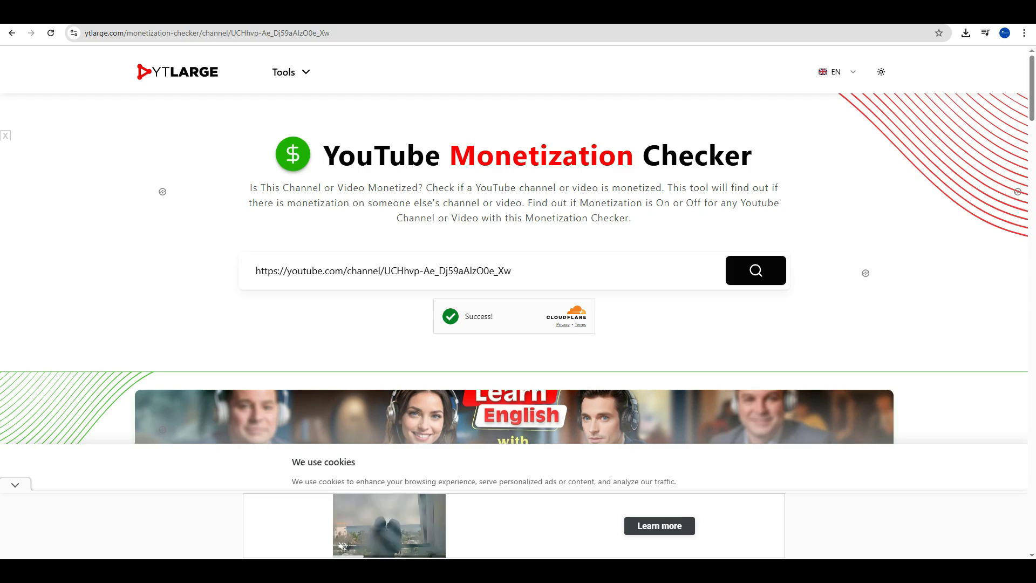
drag(1033, 92, 1033, 135)
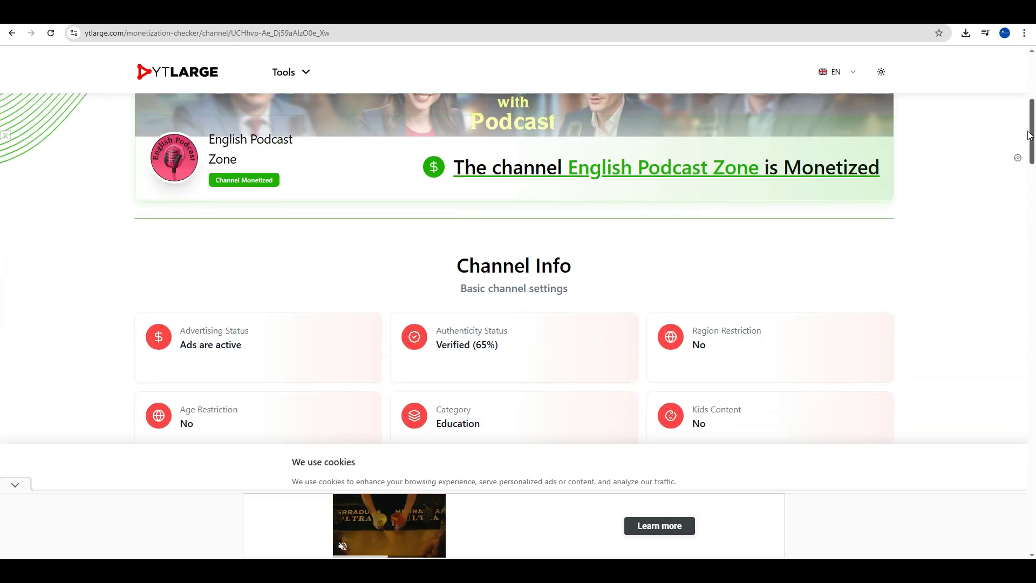
scroll(756, 175, down, 3)
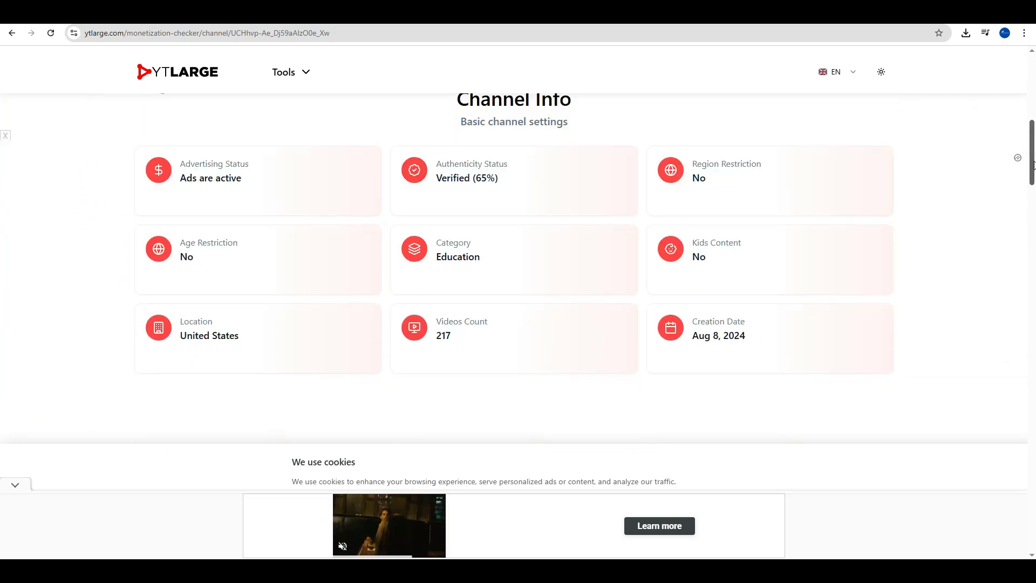
drag(1032, 165, 759, 99)
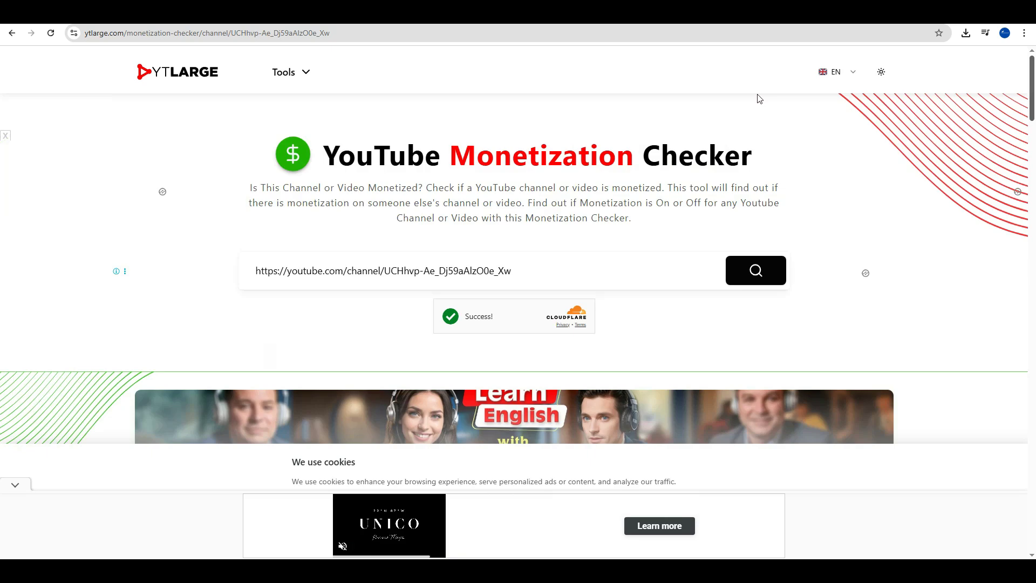